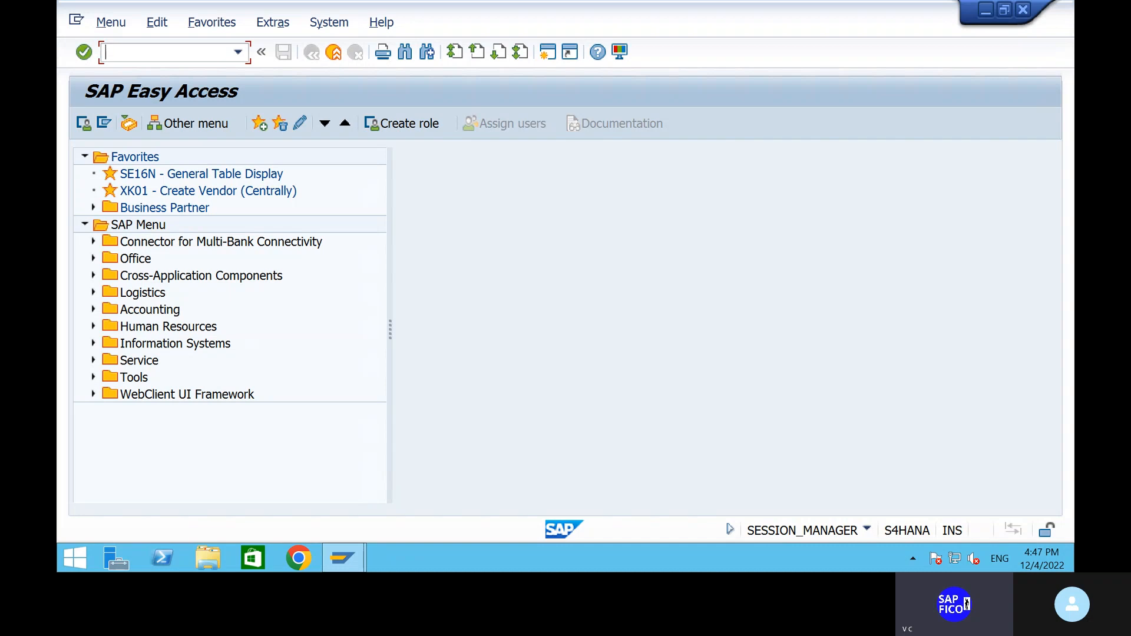
# Step: Open the posting key configuration with transaction OB41 and display the details of posting key 40, Debit entry
pyautogui.write('O')
pyautogui.press('BackSpace')
pyautogui.write('OB41')
pyautogui.press('Return')
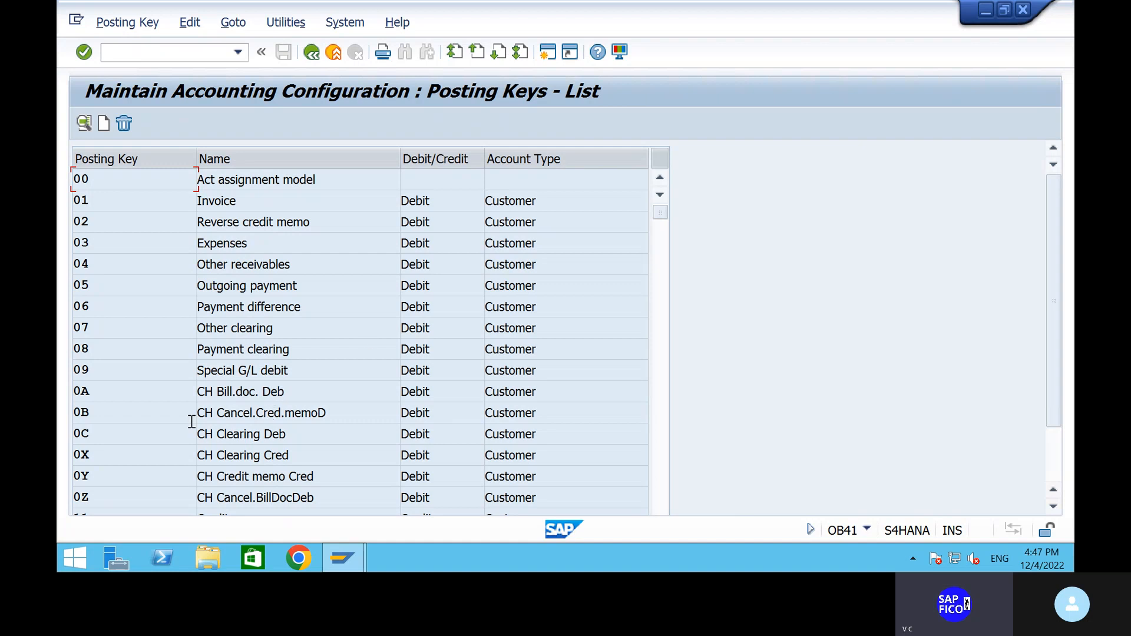
pyautogui.scroll(-10, 352, 331)
pyautogui.scroll(-3, 351, 331)
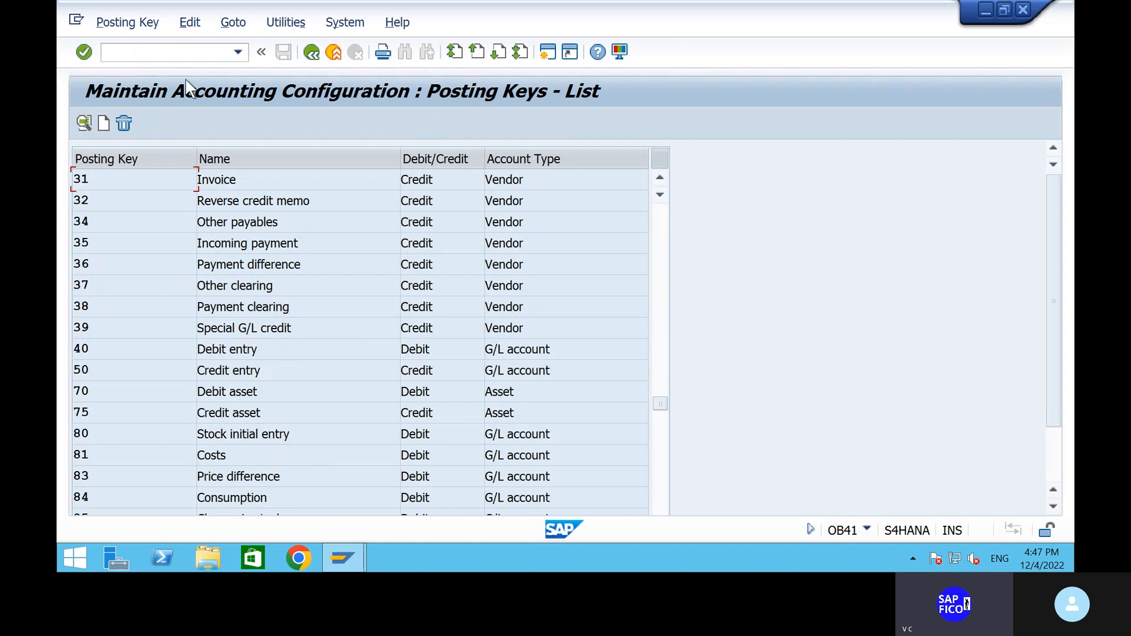
pyautogui.doubleClick(299, 355)
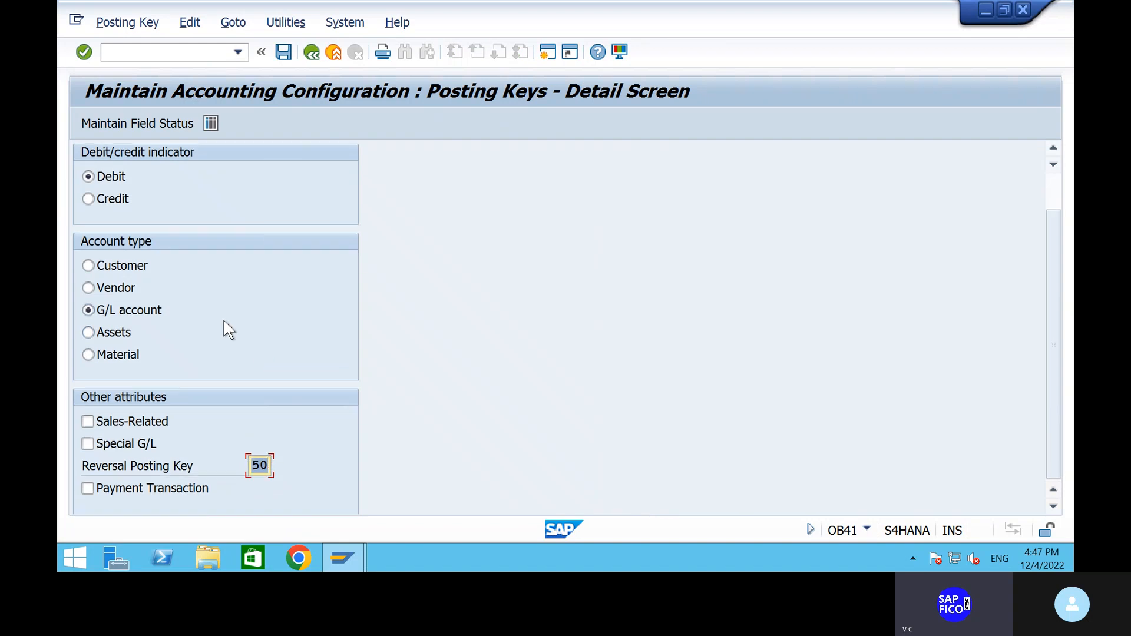
# Step: Display the details of posting key 50, Credit entry, and return to the posting key list to look through it
pyautogui.click(312, 53)
pyautogui.doubleClick(291, 363)
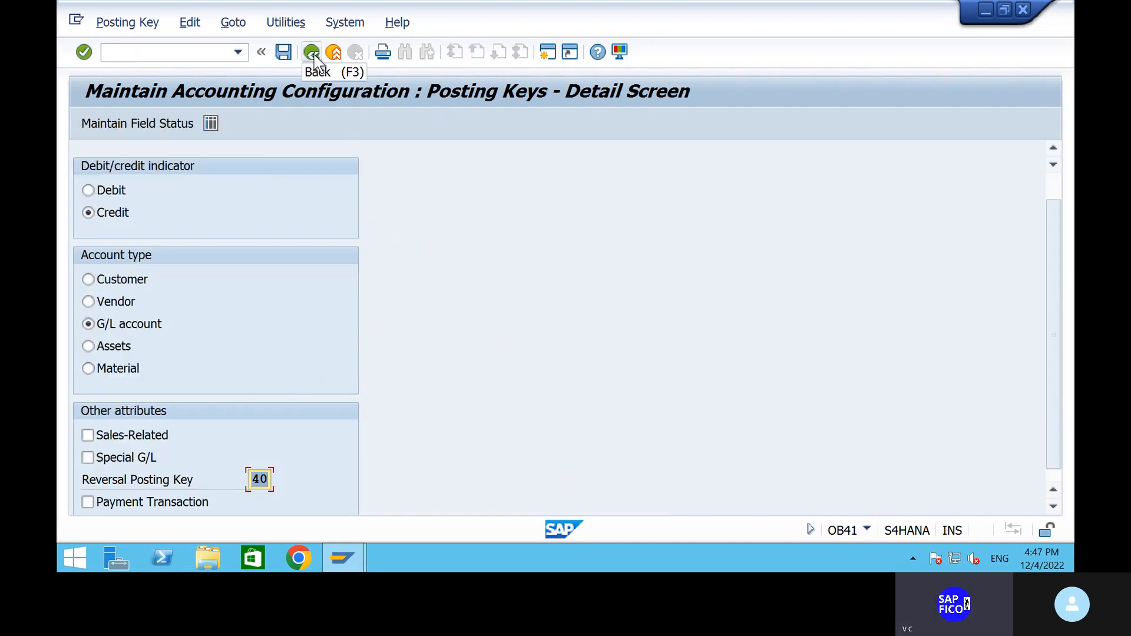
pyautogui.click(313, 53)
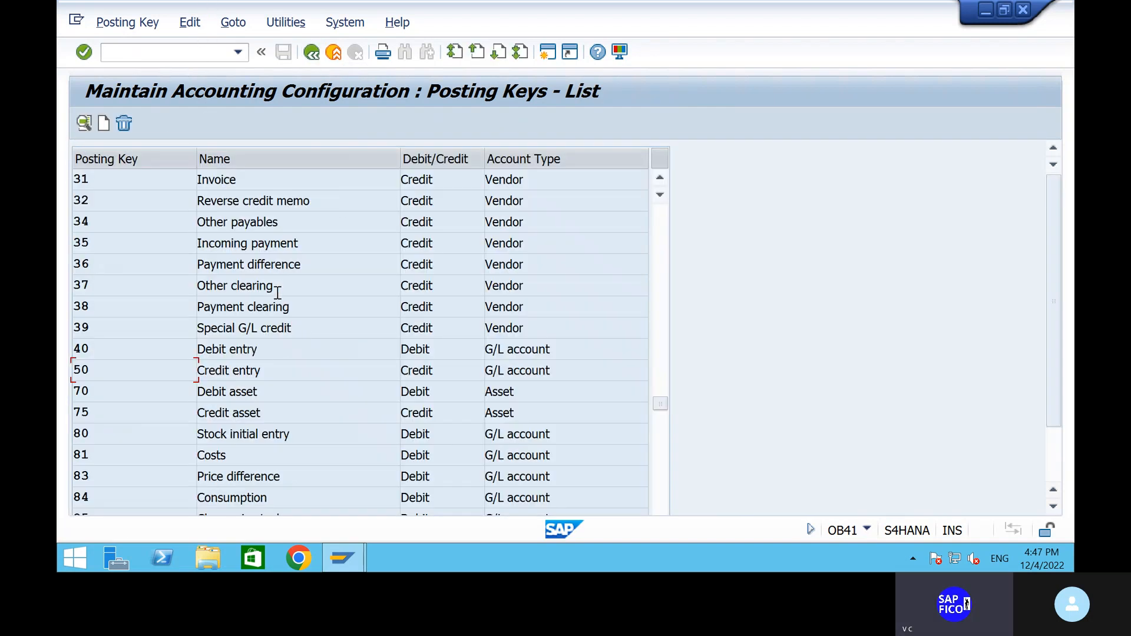
pyautogui.scroll(-5, 278, 293)
pyautogui.scroll(1, 278, 293)
pyautogui.scroll(4, 278, 293)
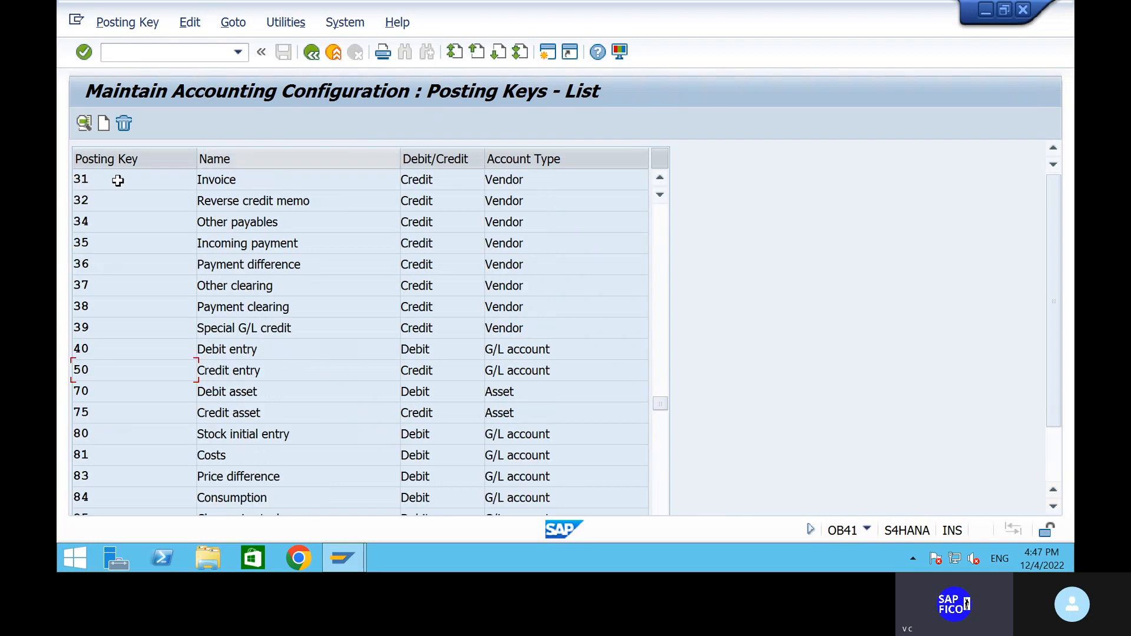
# Step: Try to create a posting key 40 named DEBIT POSTING
pyautogui.click(104, 124)
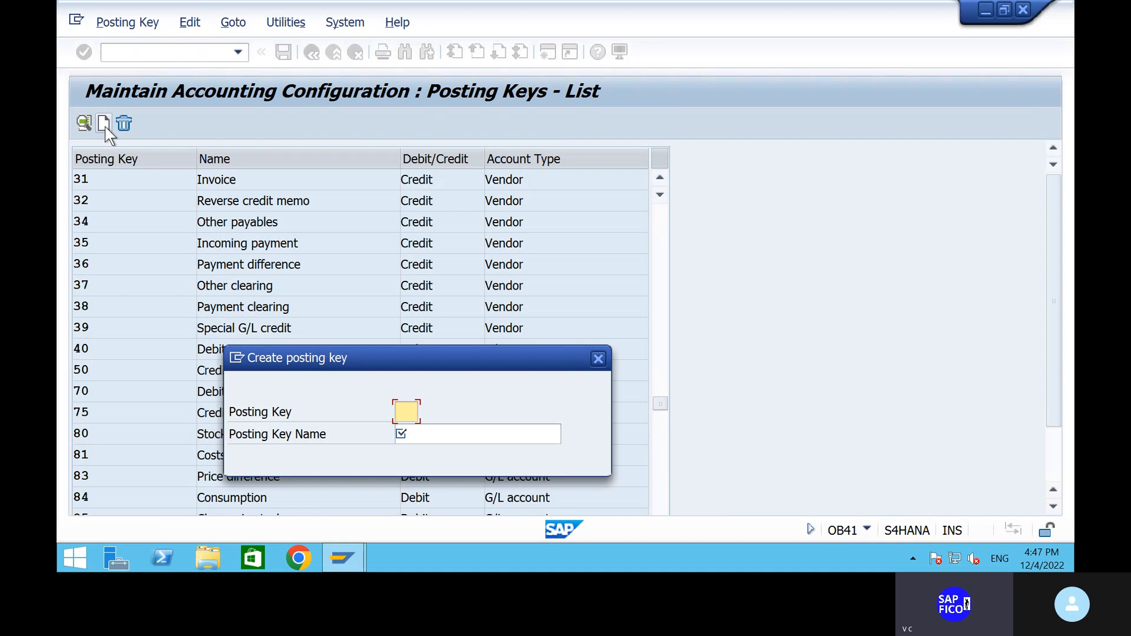
pyautogui.write('4')
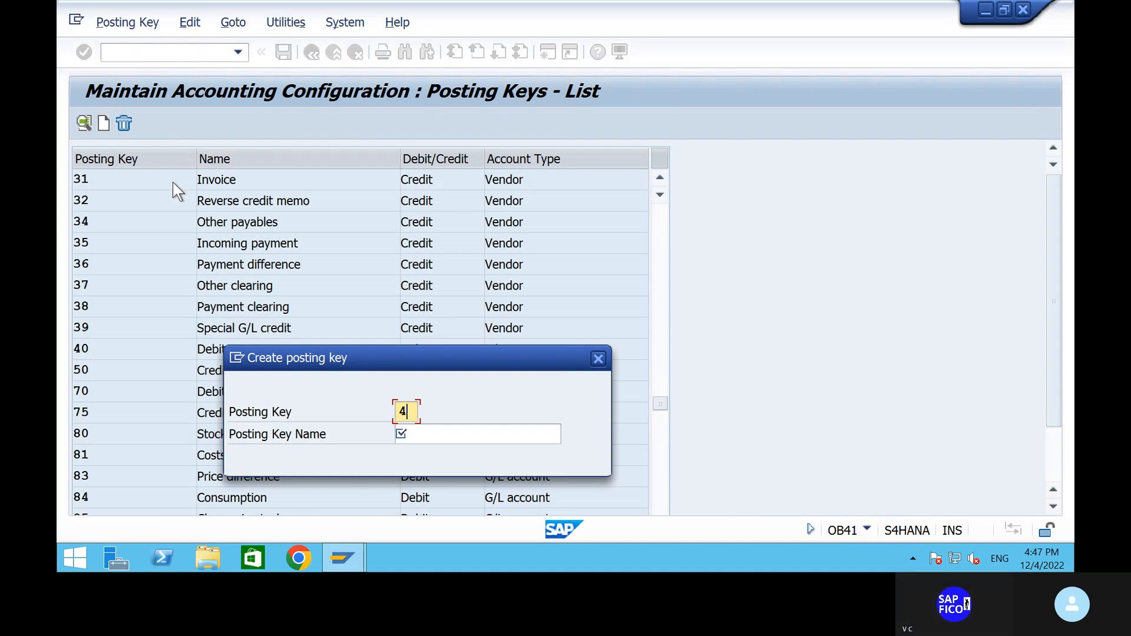
pyautogui.write('0')
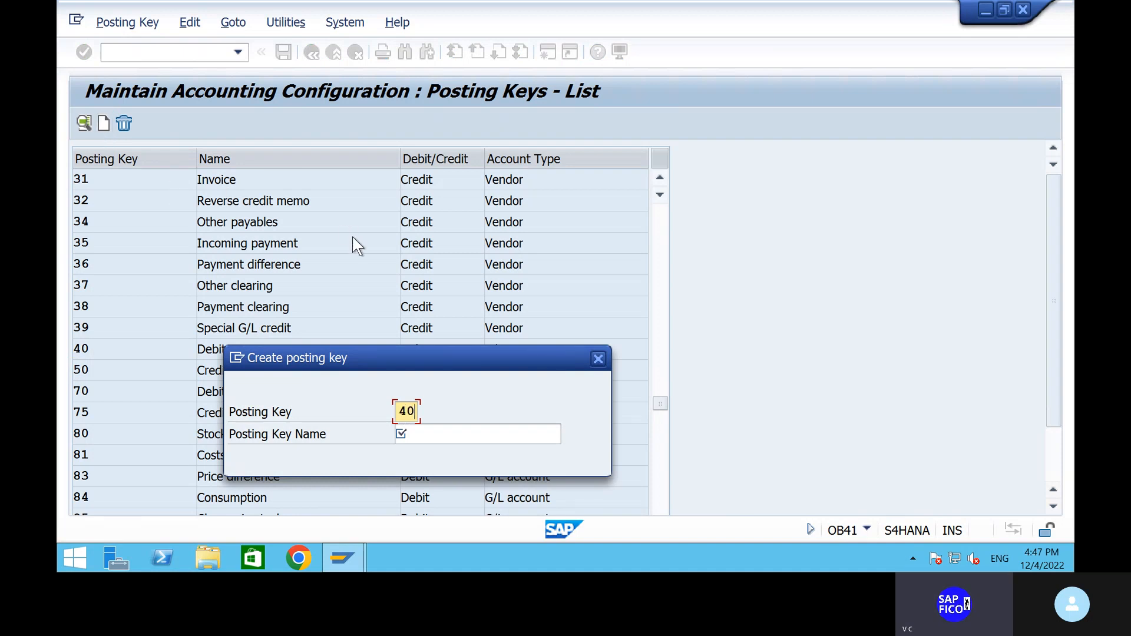
pyautogui.click(438, 439)
pyautogui.write('DE')
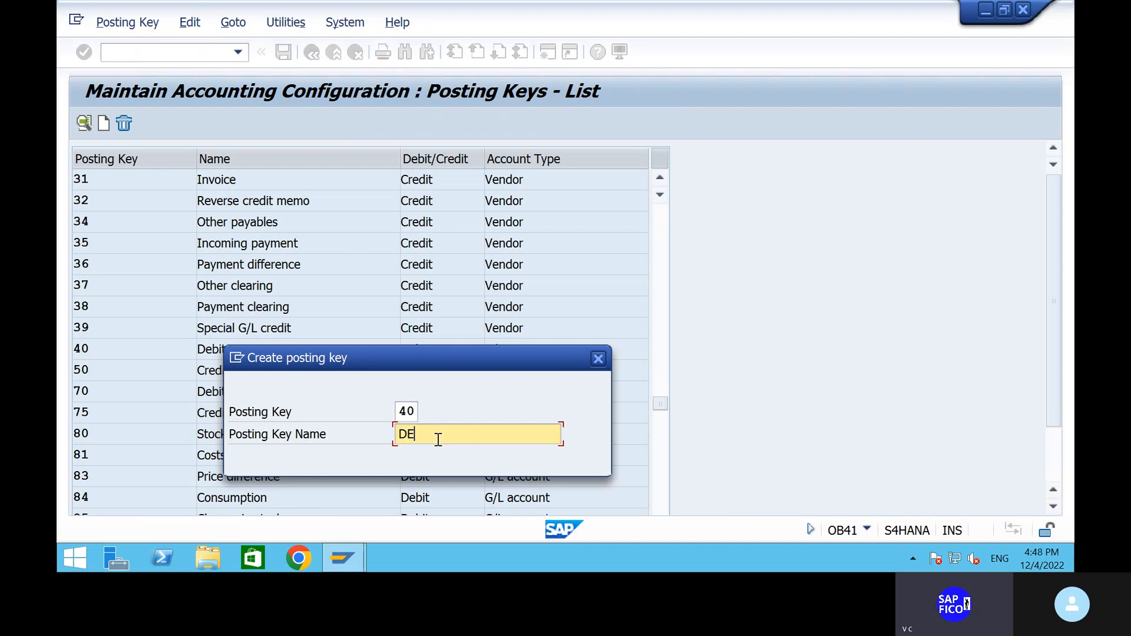
pyautogui.write('BIT POSTING')
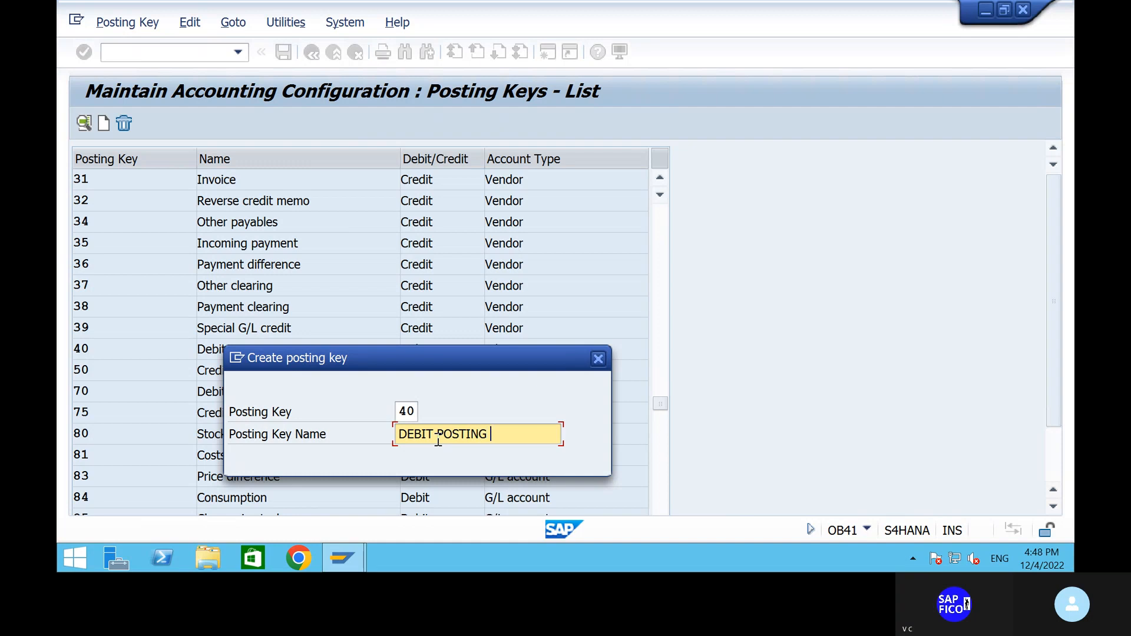
pyautogui.press('Return')
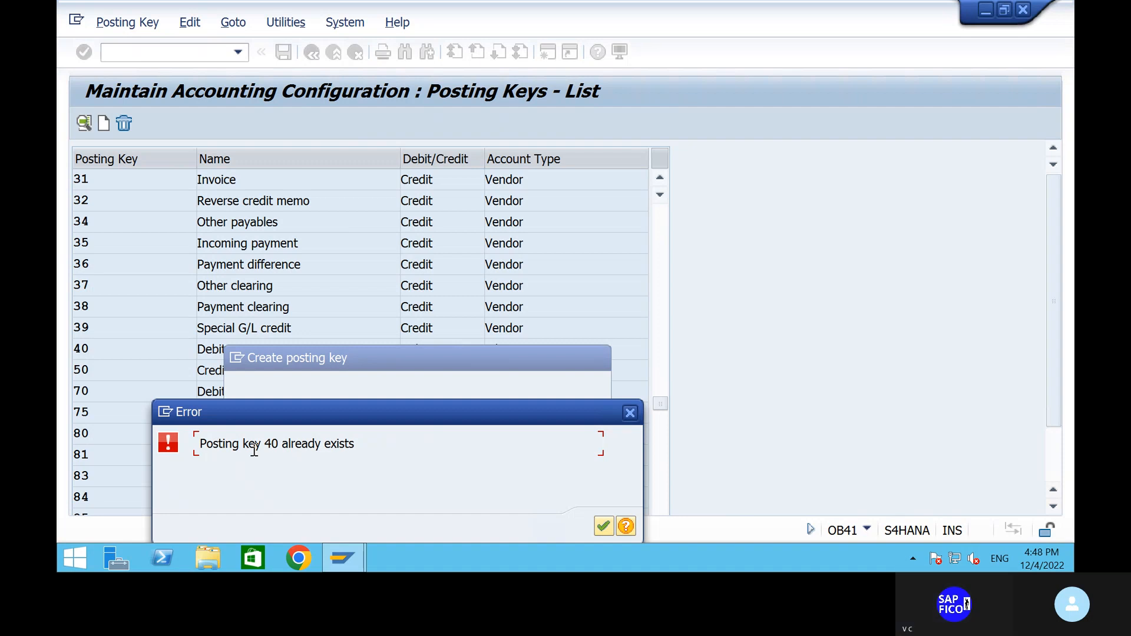
pyautogui.click(629, 414)
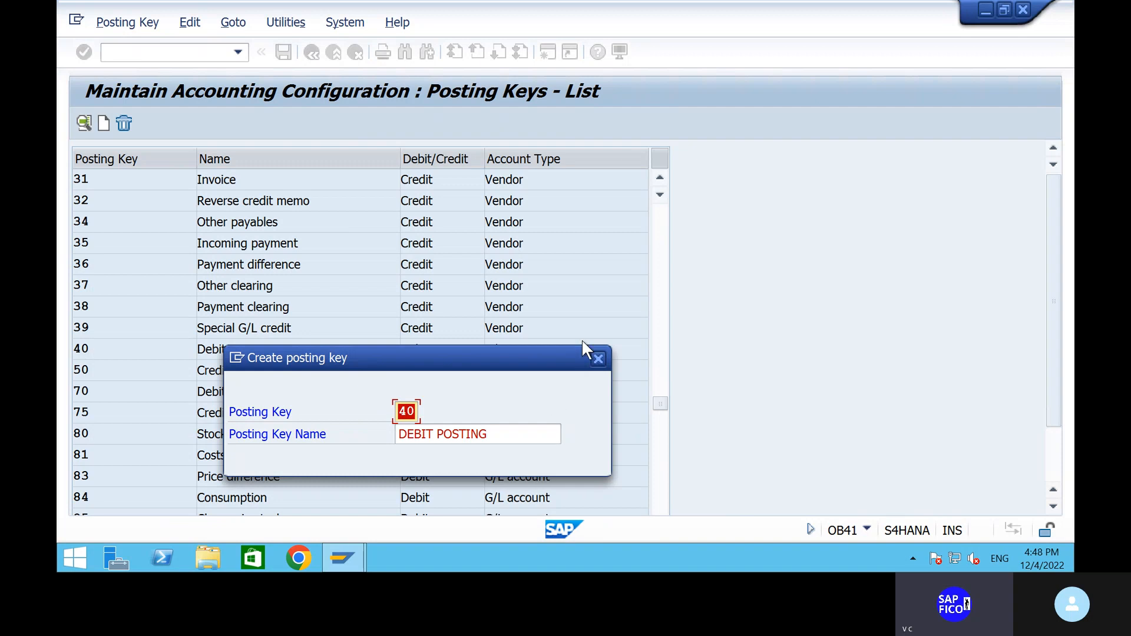
pyautogui.click(598, 358)
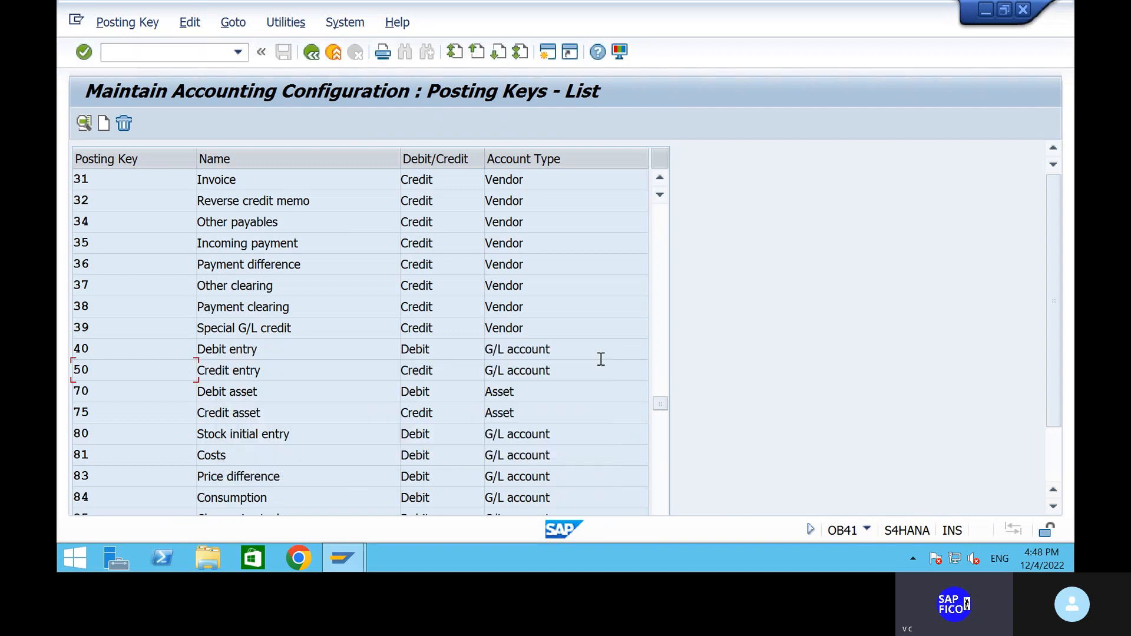
# Step: Leave the posting key configuration and open the list of all charts of accounts with transaction OB13
pyautogui.click(150, 58)
pyautogui.write('/N')
pyautogui.press('Return')
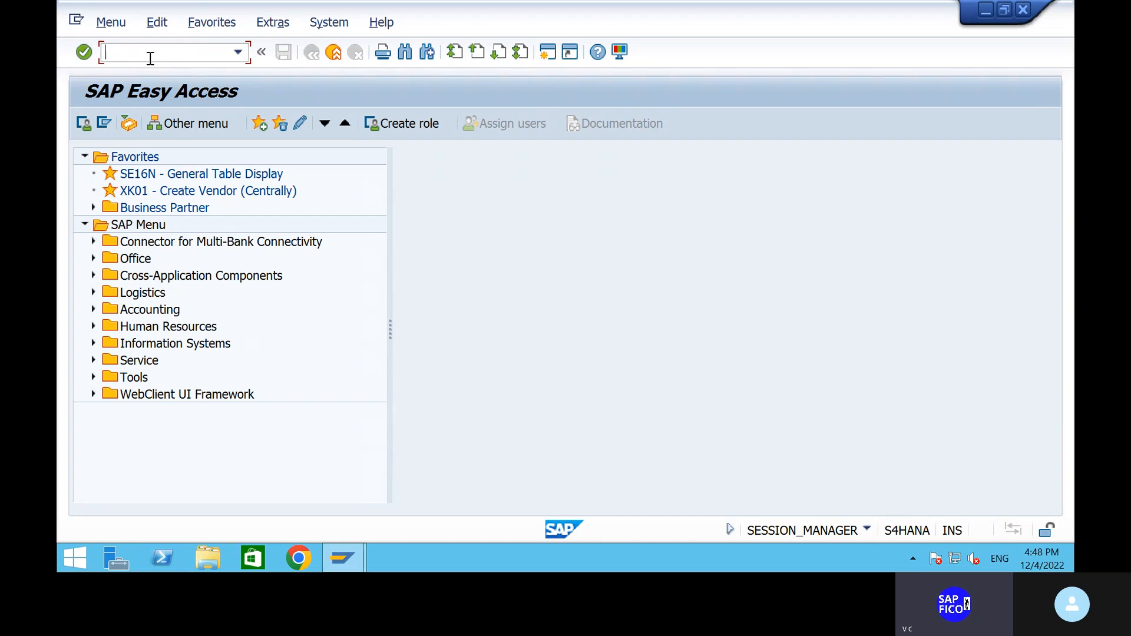
pyautogui.write('OB13')
pyautogui.press('Return')
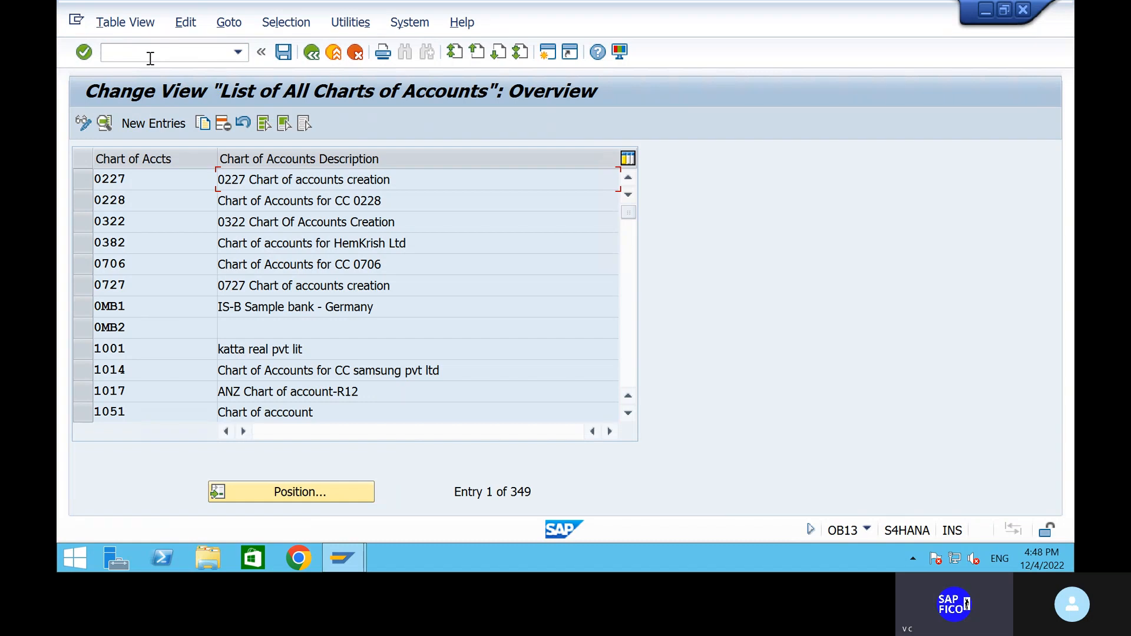
# Step: Add a new chart of accounts entry SHOC with the description OPERATING CHART OF ACCOUNTS FOR SHIP
pyautogui.click(152, 118)
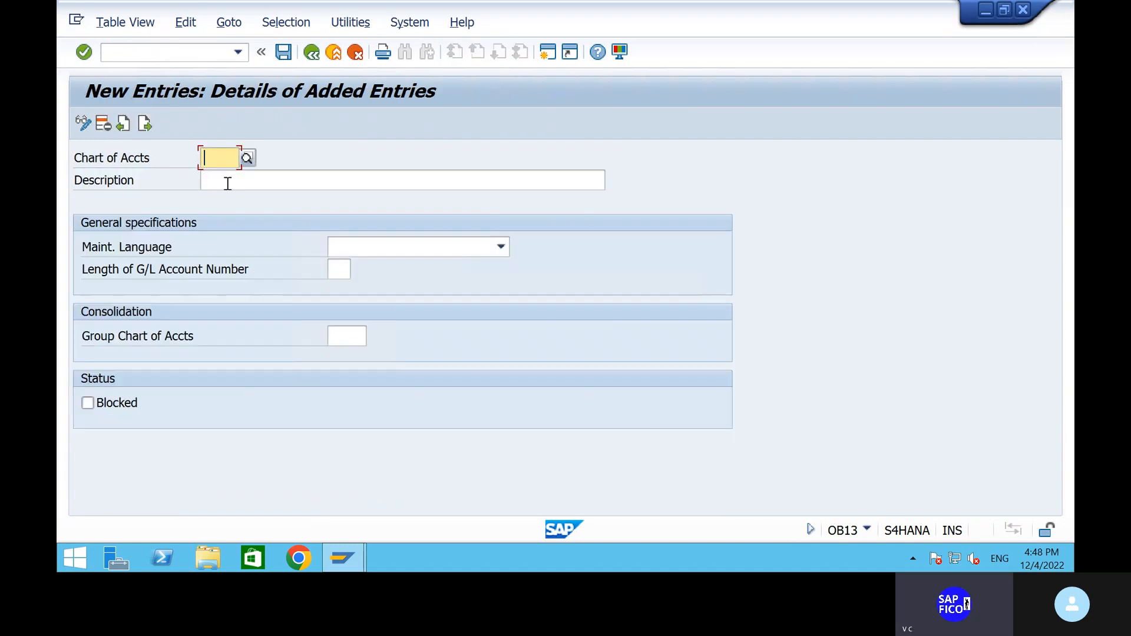
pyautogui.write('SH')
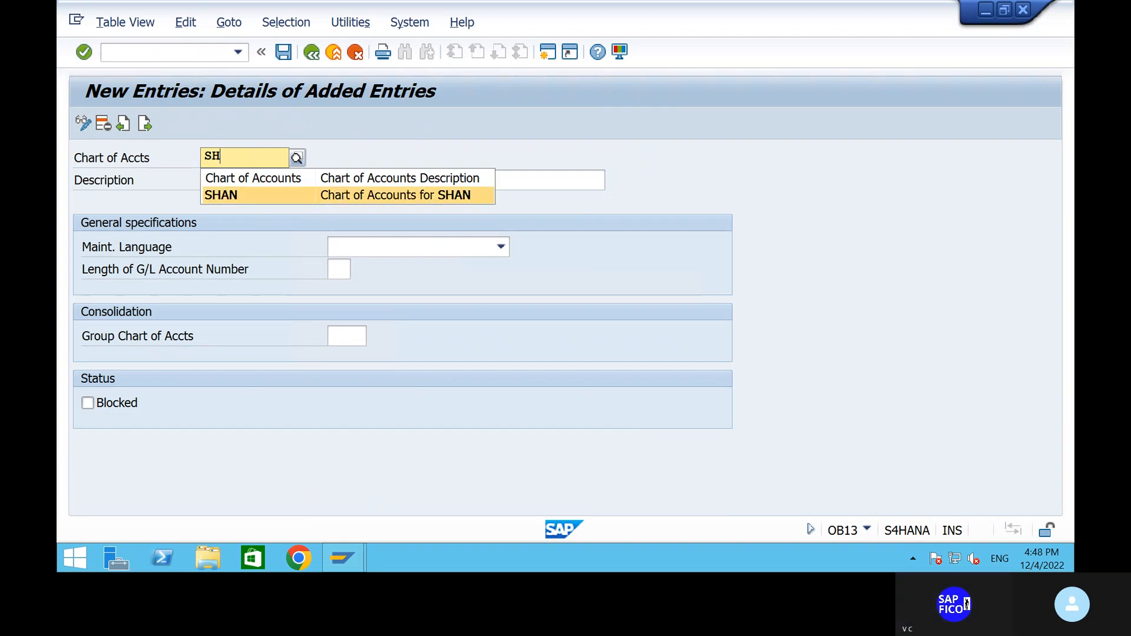
pyautogui.write('OC')
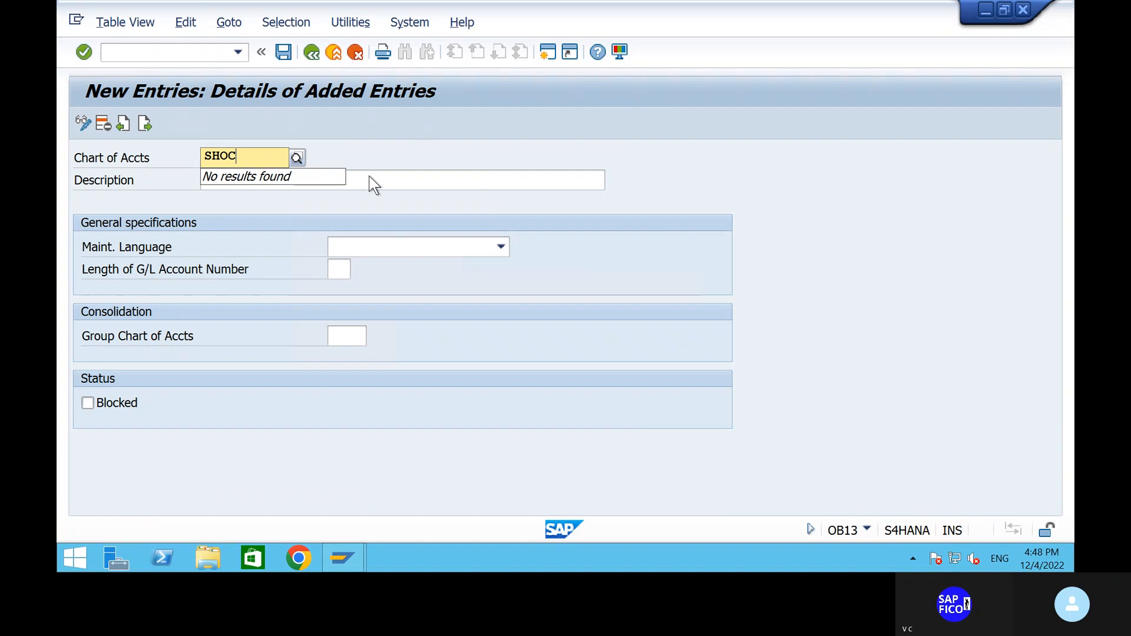
pyautogui.click(415, 180)
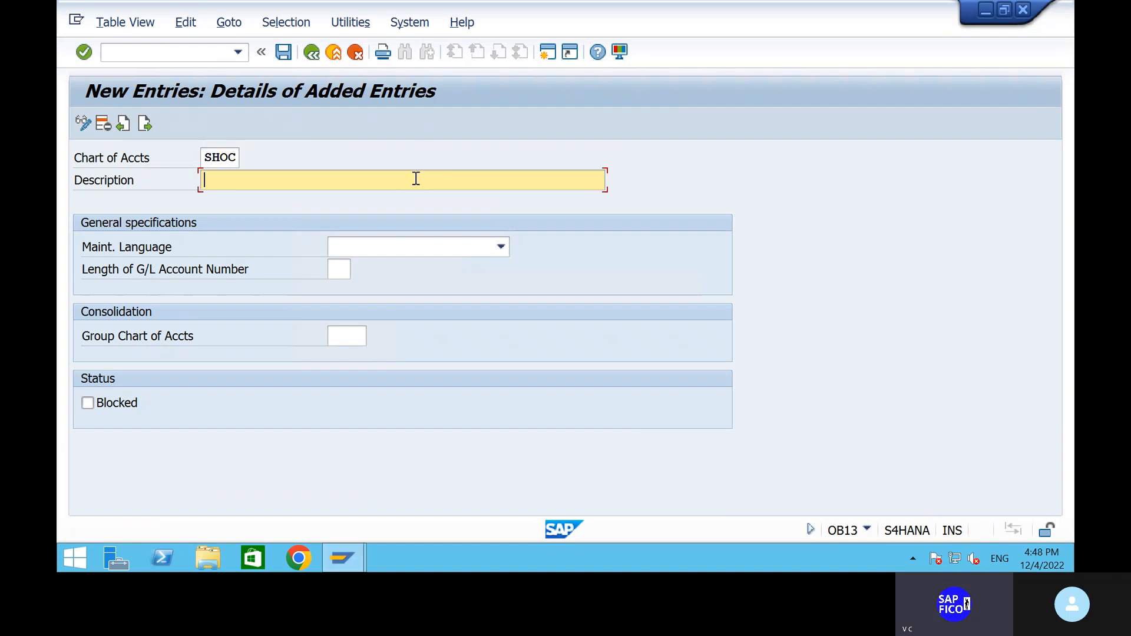
pyautogui.write('S')
pyautogui.press('BackSpace')
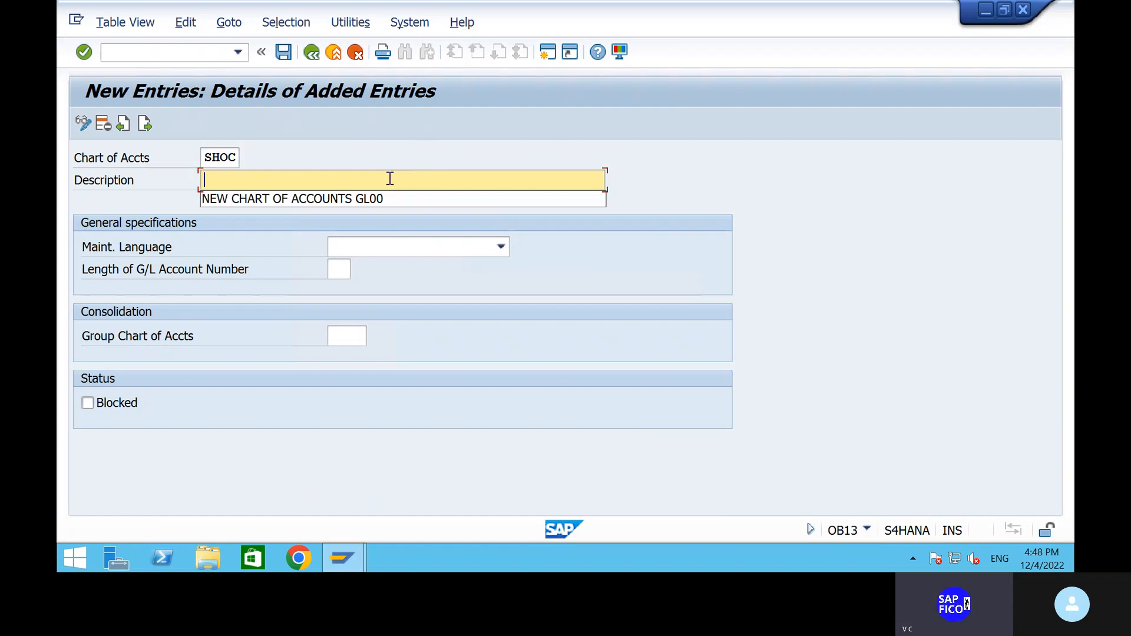
pyautogui.write('OPERA')
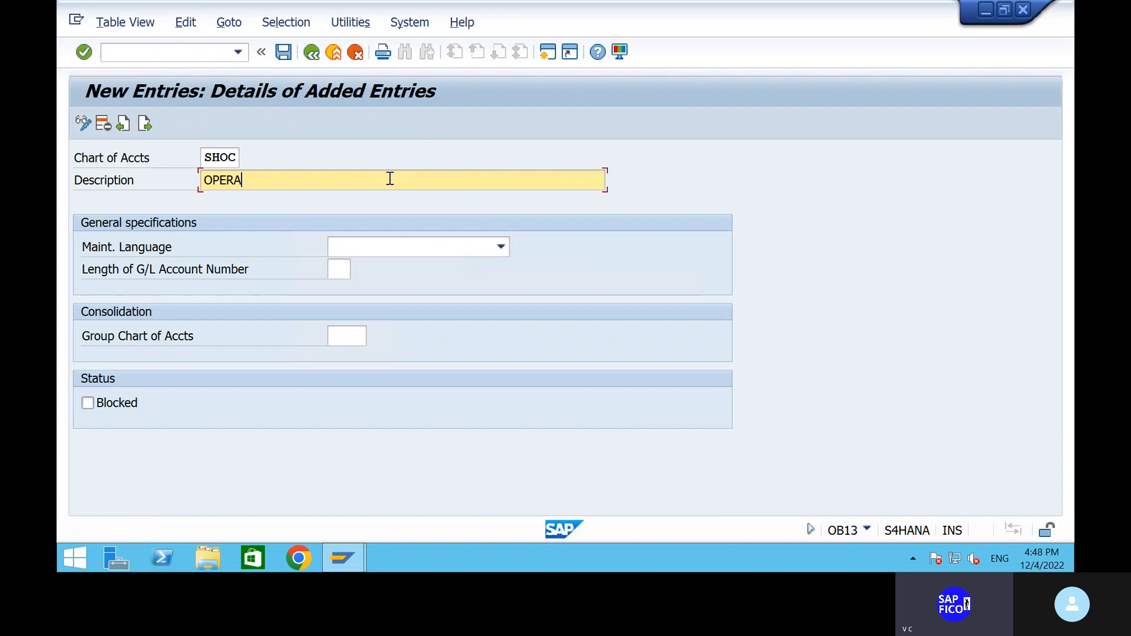
pyautogui.write('TING CHART')
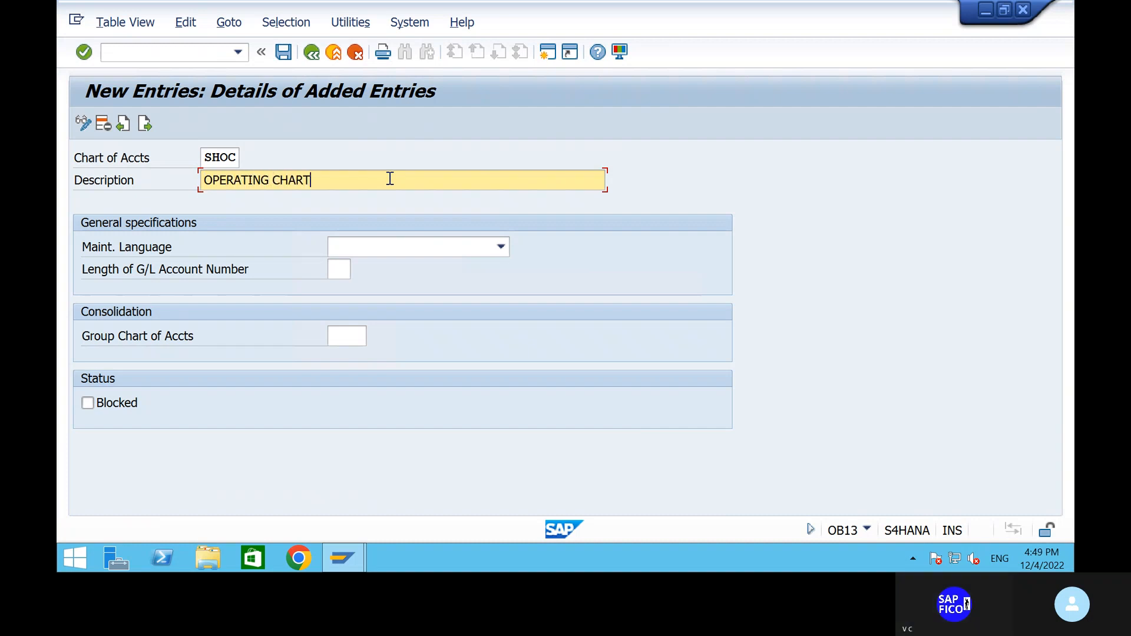
pyautogui.write(' OF ACC')
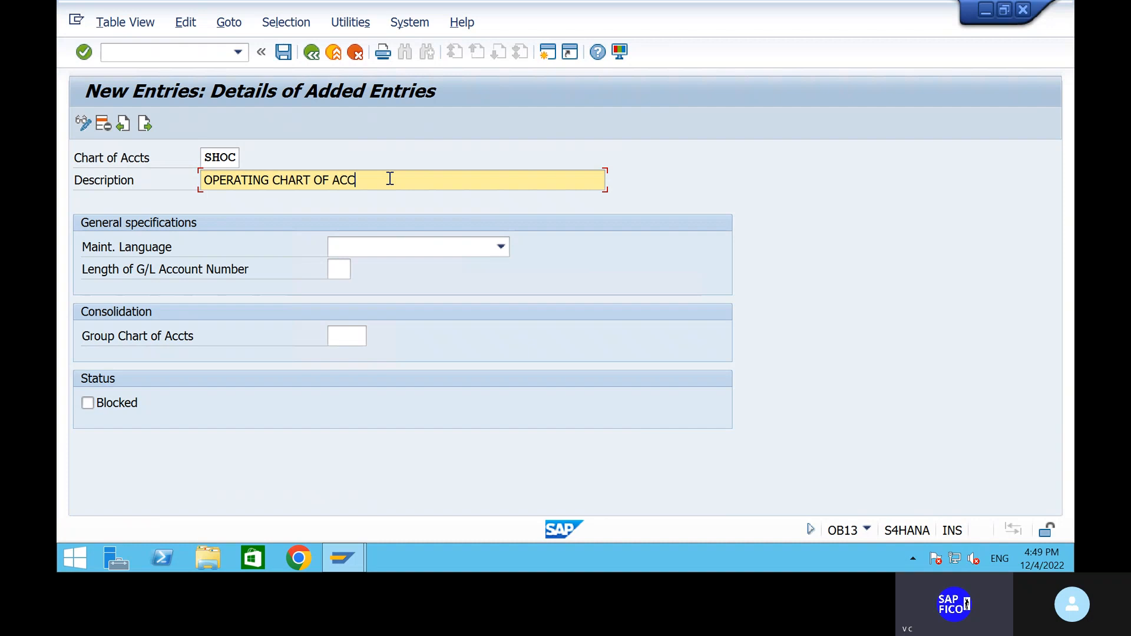
pyautogui.write('OUNTS FOR SHIP')
# Step: Set SHOC's maintenance language to English and the G/L account number length to 6, save it, and return to the start screen
pyautogui.click(424, 247)
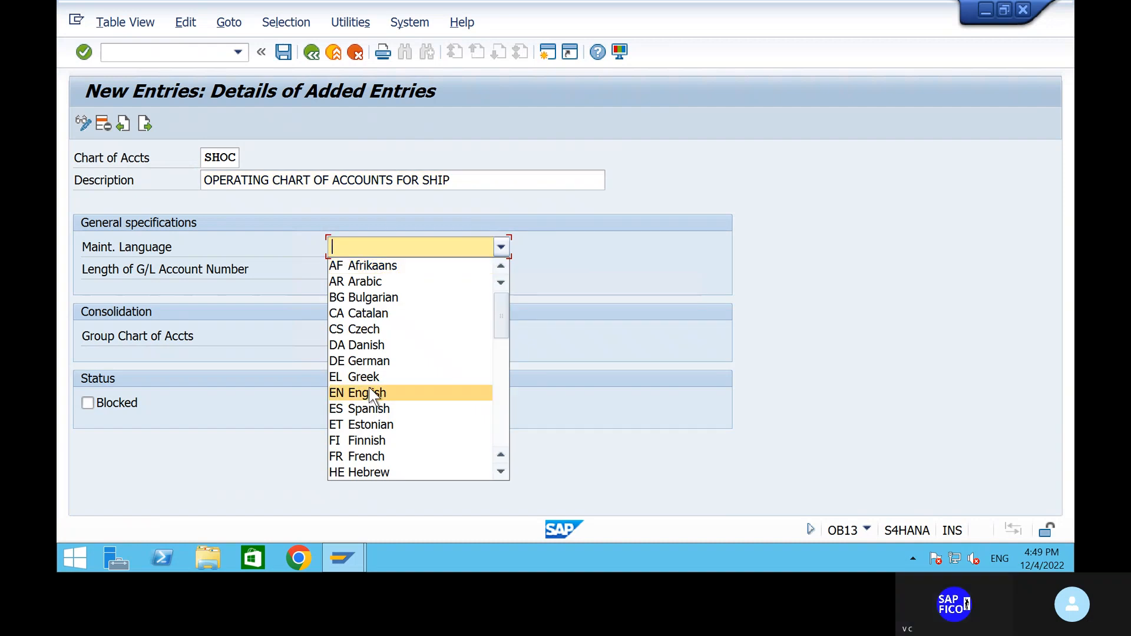
pyautogui.click(372, 393)
pyautogui.click(342, 274)
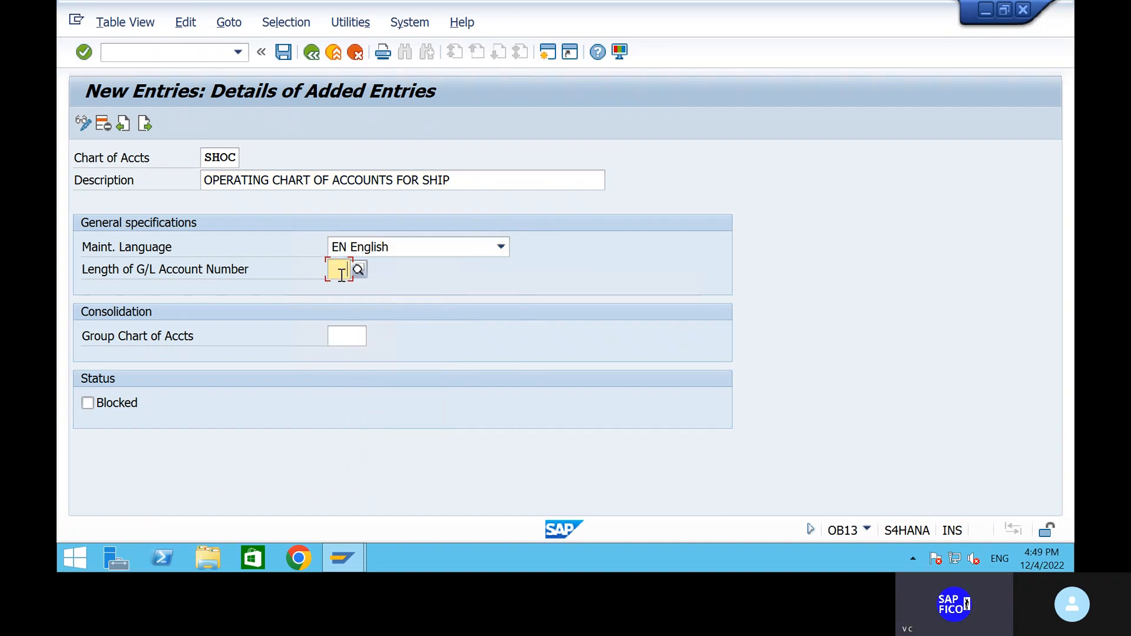
pyautogui.write('6')
pyautogui.press('Return')
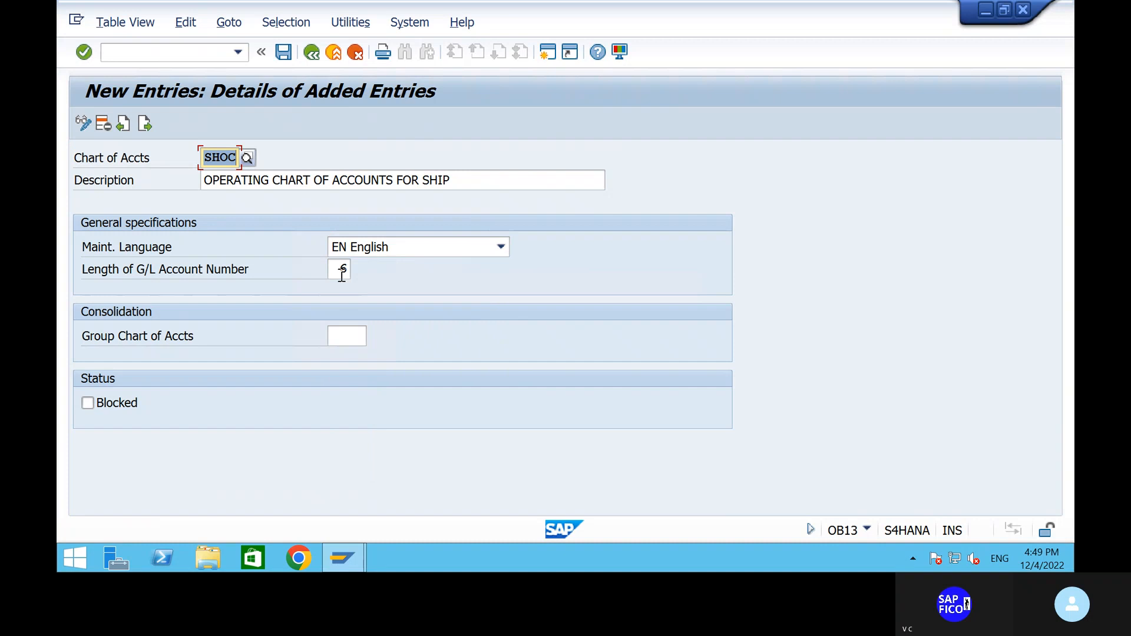
pyautogui.click(283, 56)
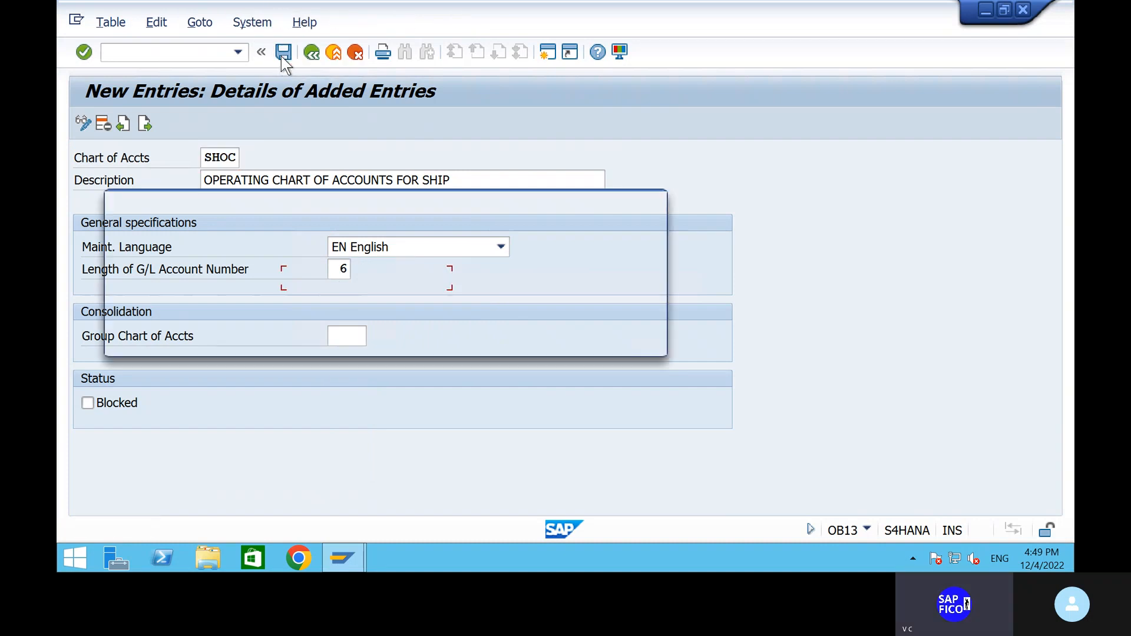
pyautogui.click(427, 339)
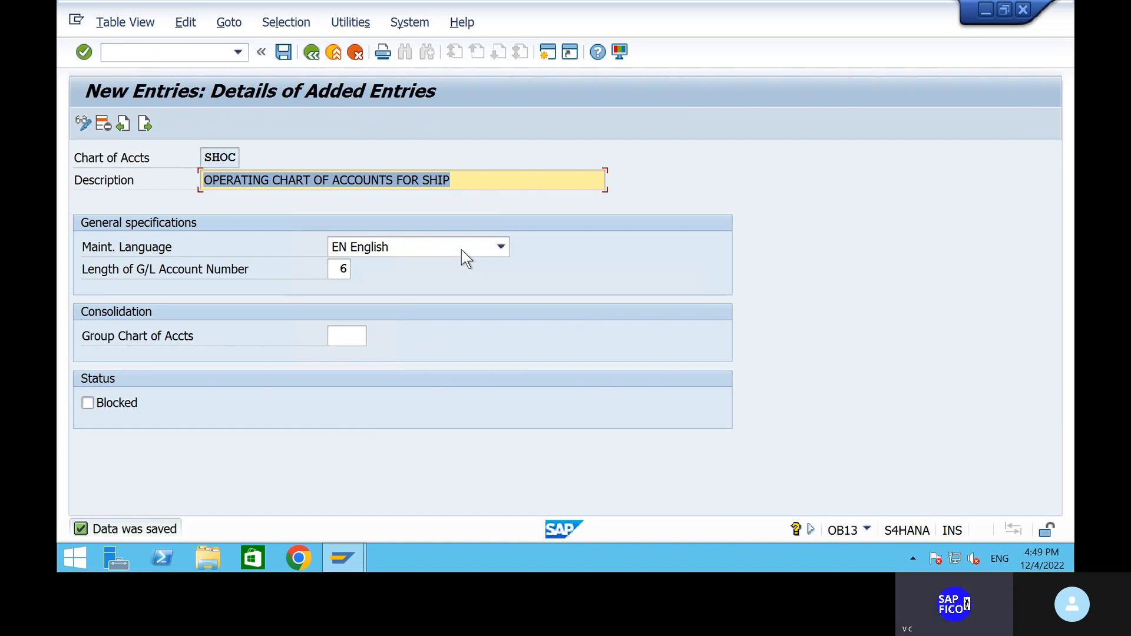
pyautogui.click(312, 54)
pyautogui.click(312, 54)
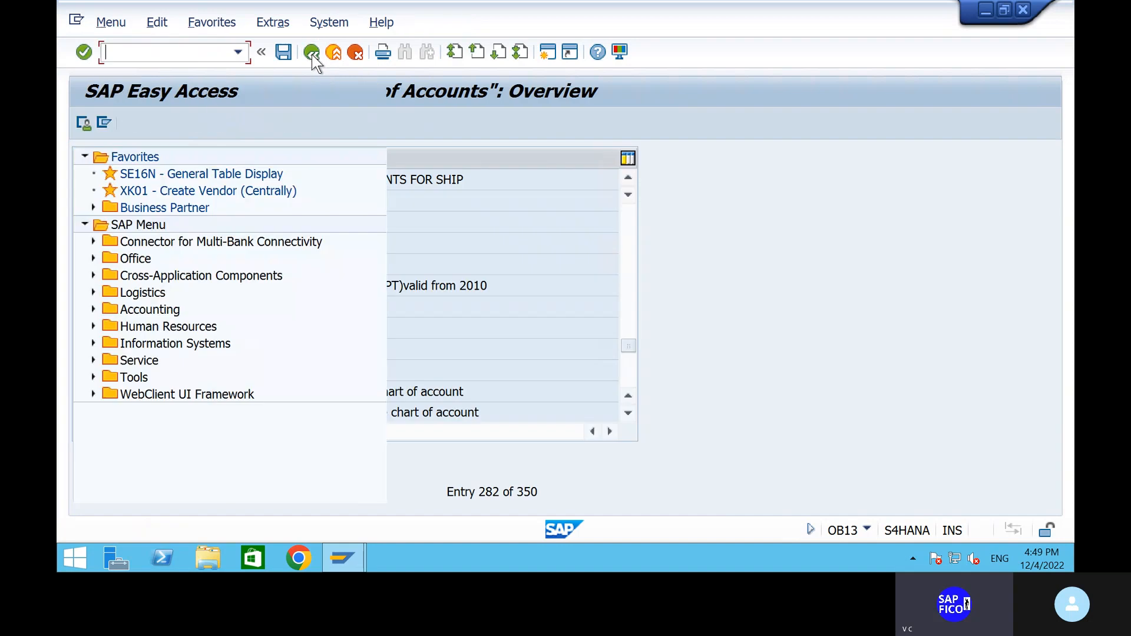
# Step: Open the list of all charts of accounts with transaction OB13
pyautogui.write('OB')
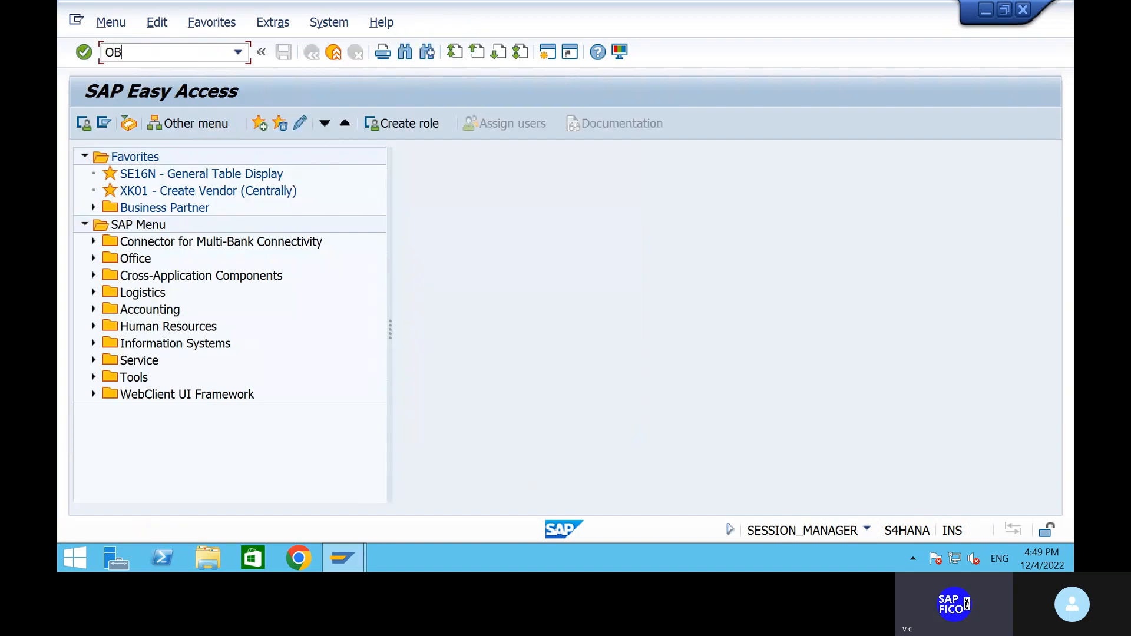
pyautogui.write('13')
pyautogui.press('Return')
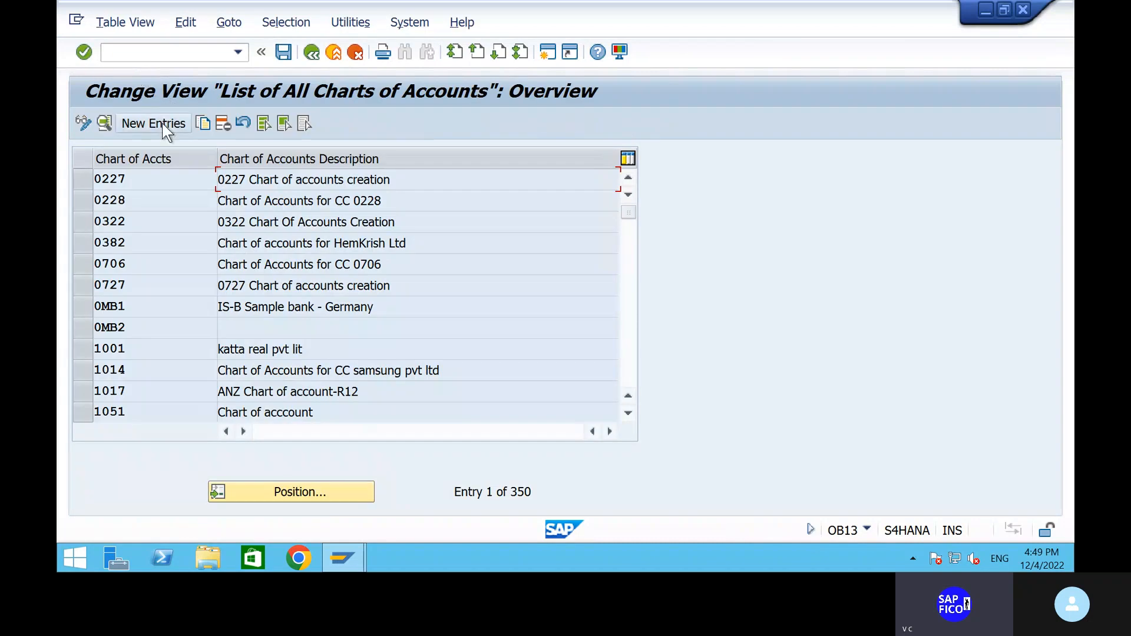
# Step: Add a new chart of accounts entry SHGC with the description GROUP CHART OF ACCOUNTS FOR SHIP COM
pyautogui.click(161, 123)
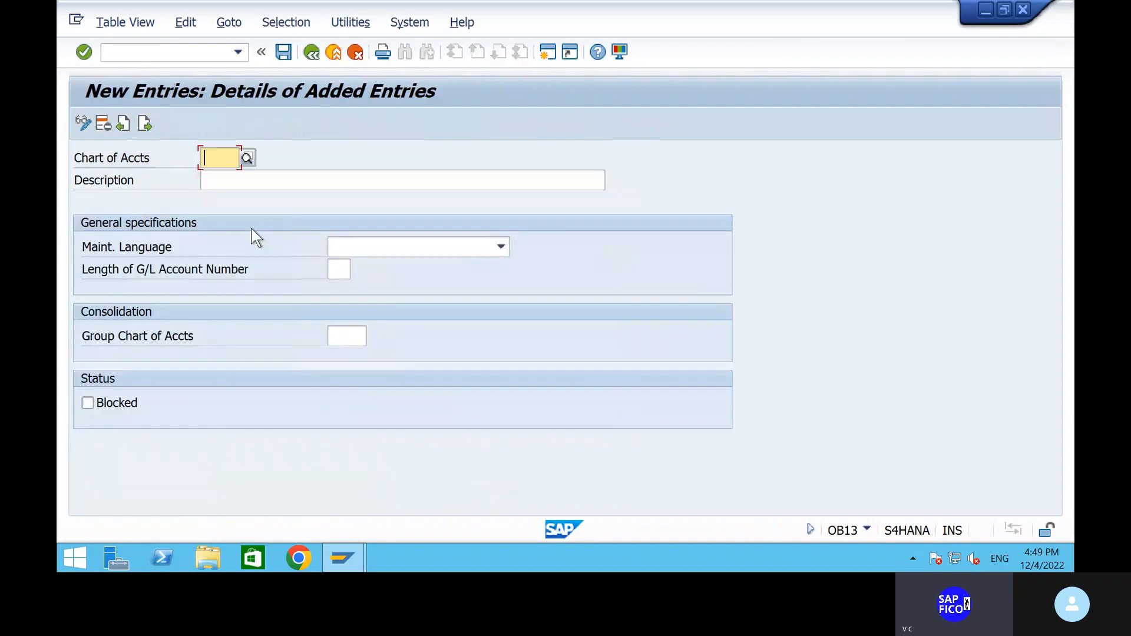
pyautogui.write('SHGC')
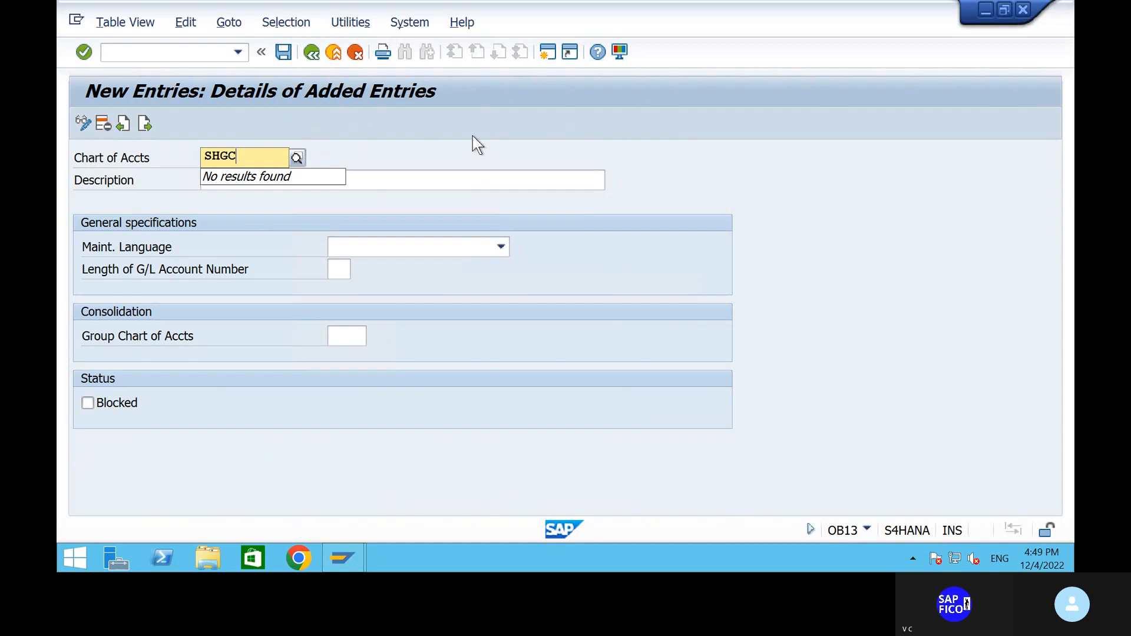
pyautogui.click(417, 177)
pyautogui.write('G')
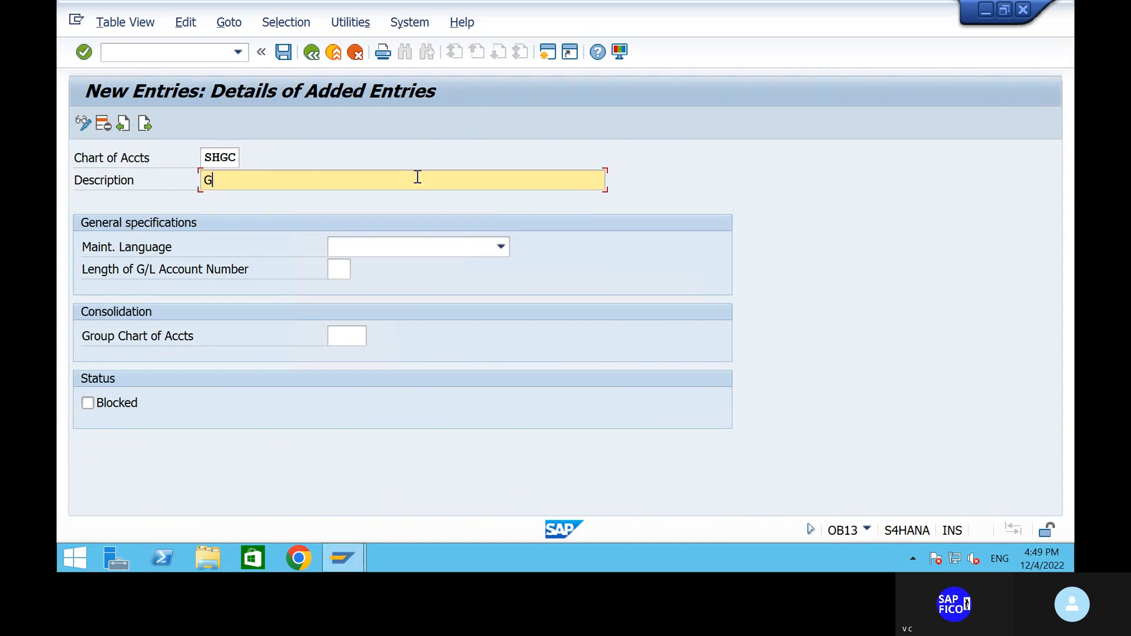
pyautogui.write('ROUP CHART OF ACCOUNTS ')
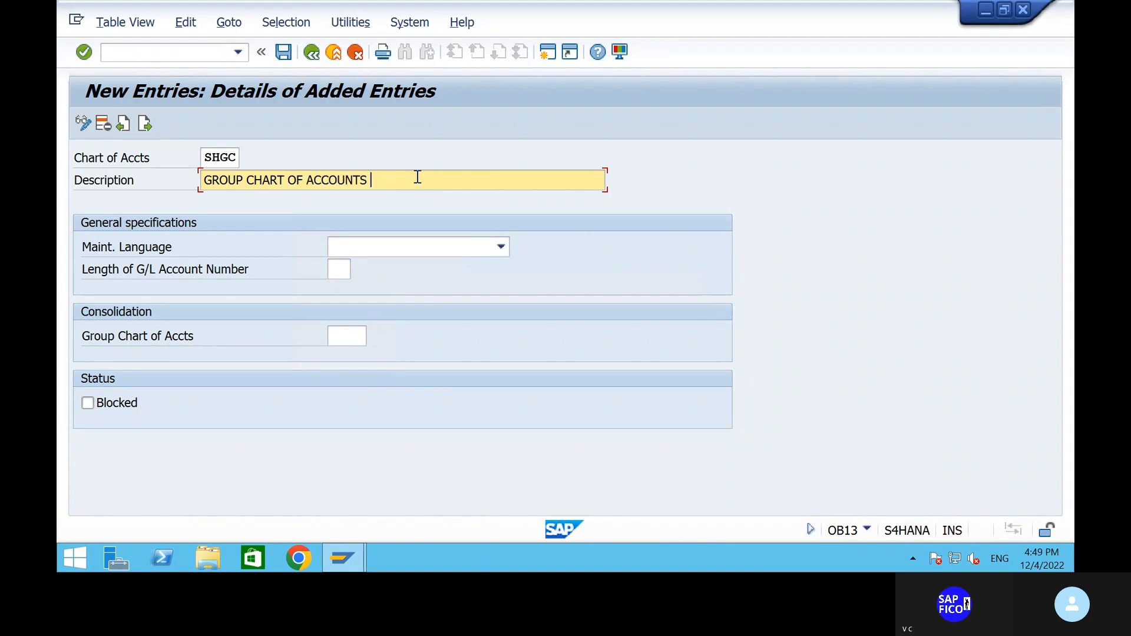
pyautogui.write('FOR SHIP COM')
# Step: Set SHGC's maintenance language to English and the G/L account number length to 6, save it, and return to the overview
pyautogui.click(445, 246)
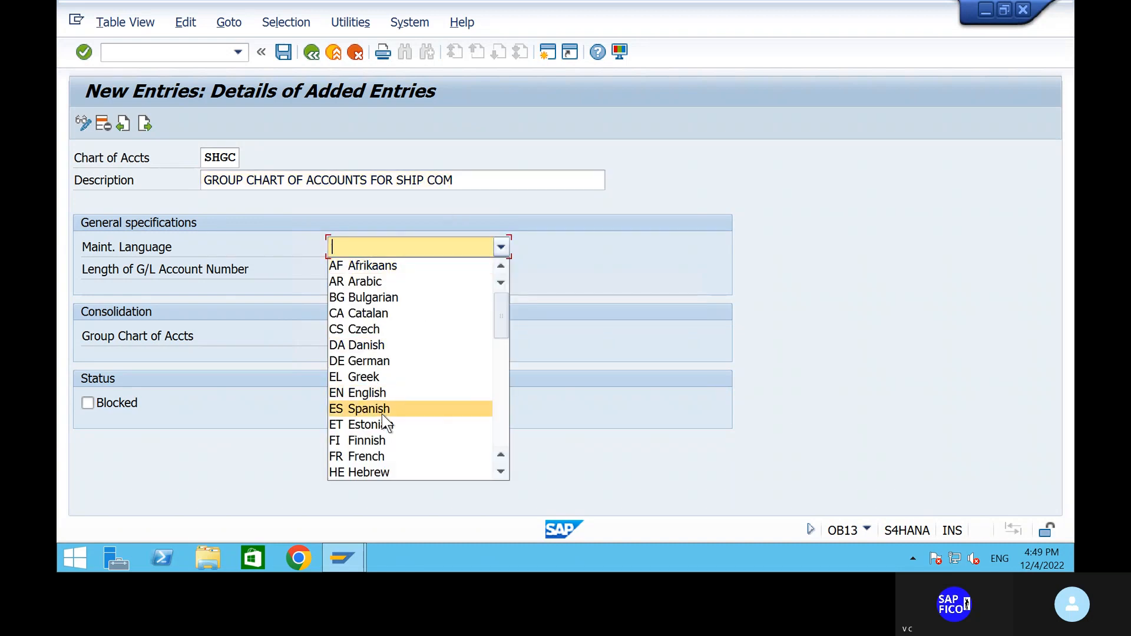
pyautogui.click(380, 392)
pyautogui.click(339, 272)
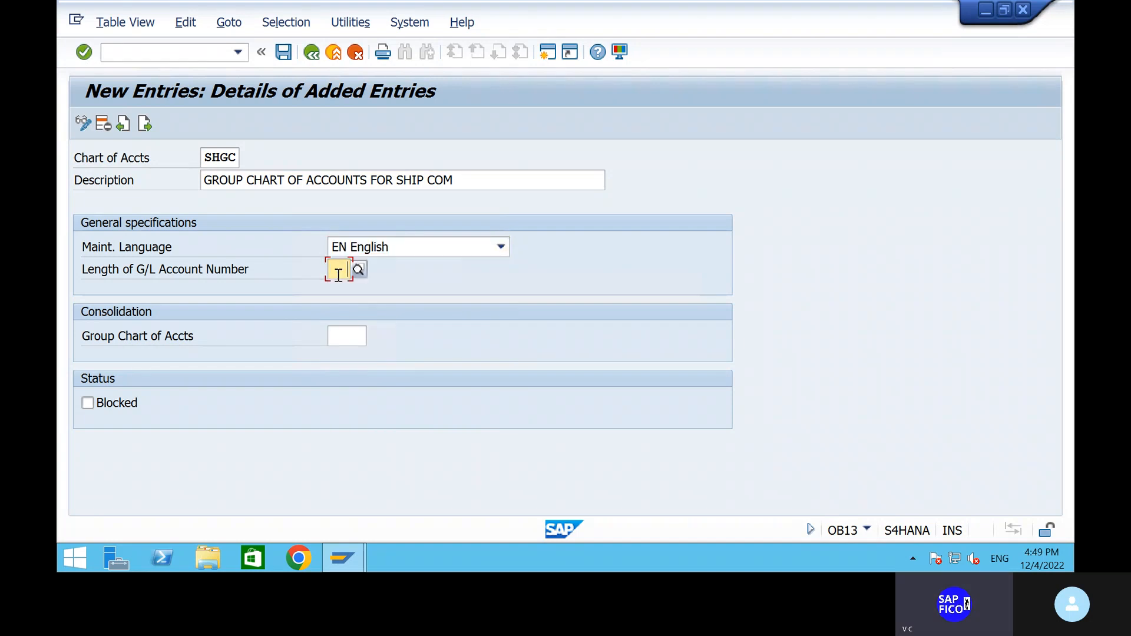
pyautogui.write('6')
pyautogui.press('Return')
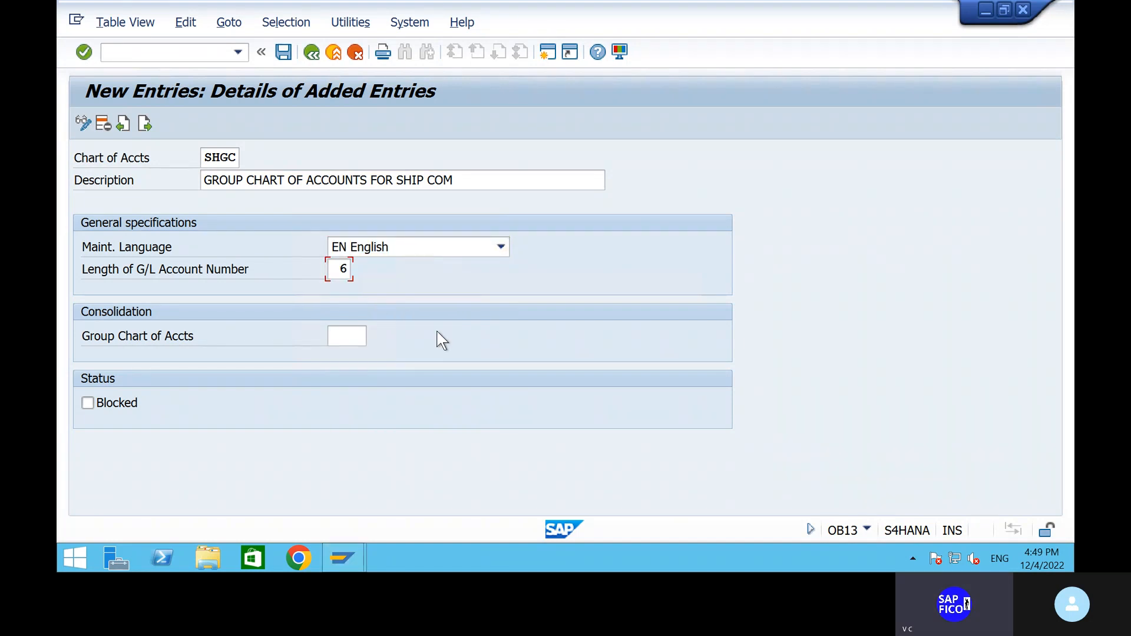
pyautogui.click(284, 52)
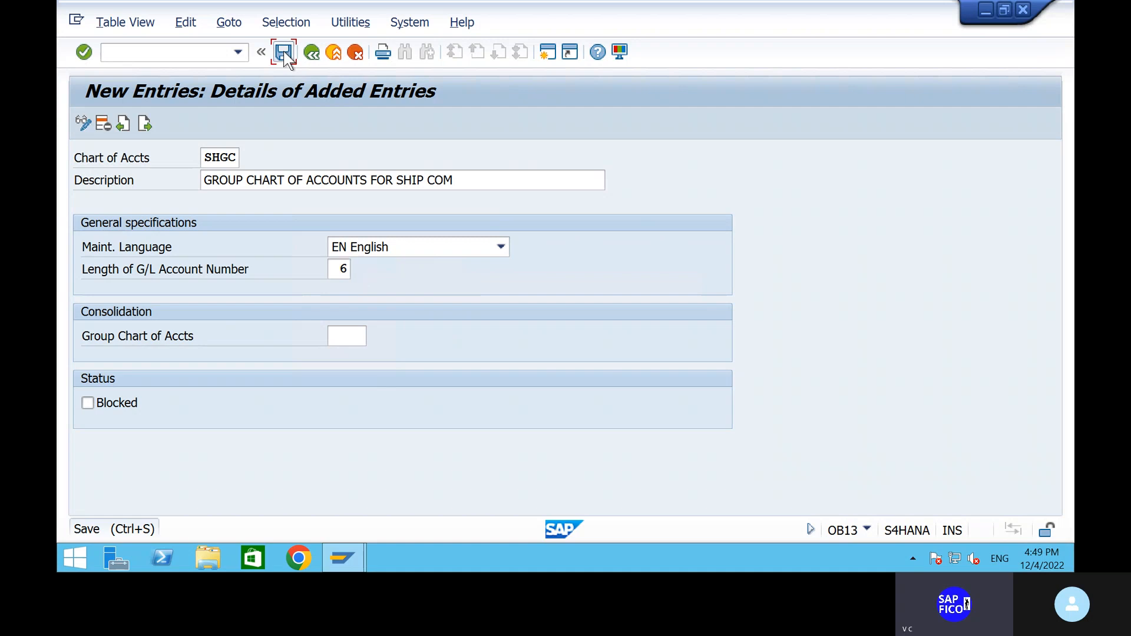
pyautogui.click(427, 340)
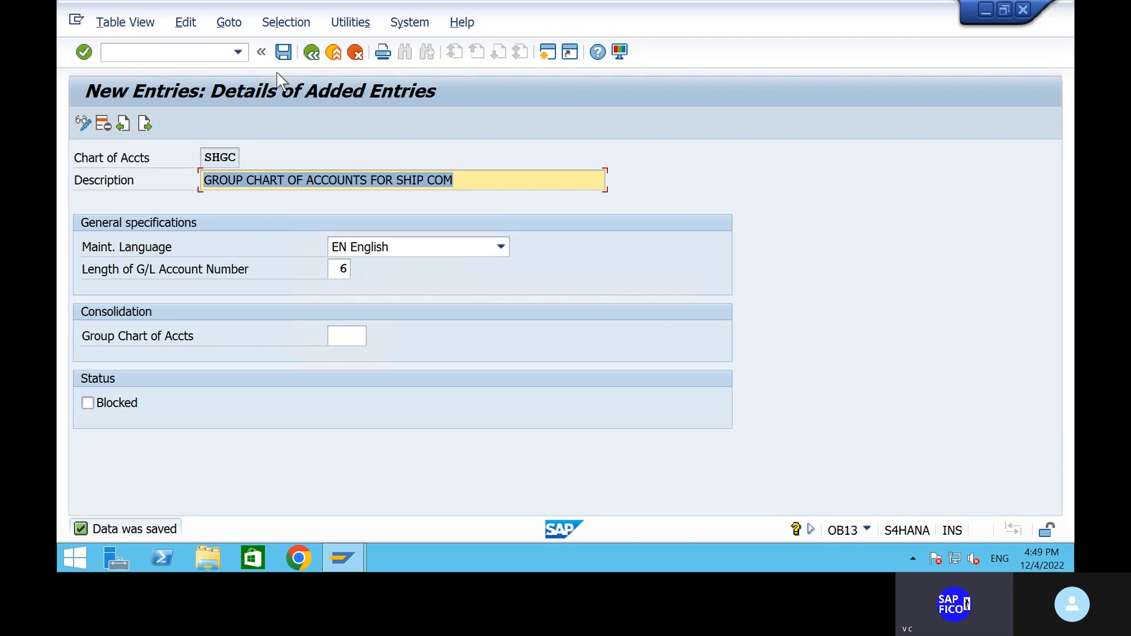
pyautogui.click(311, 53)
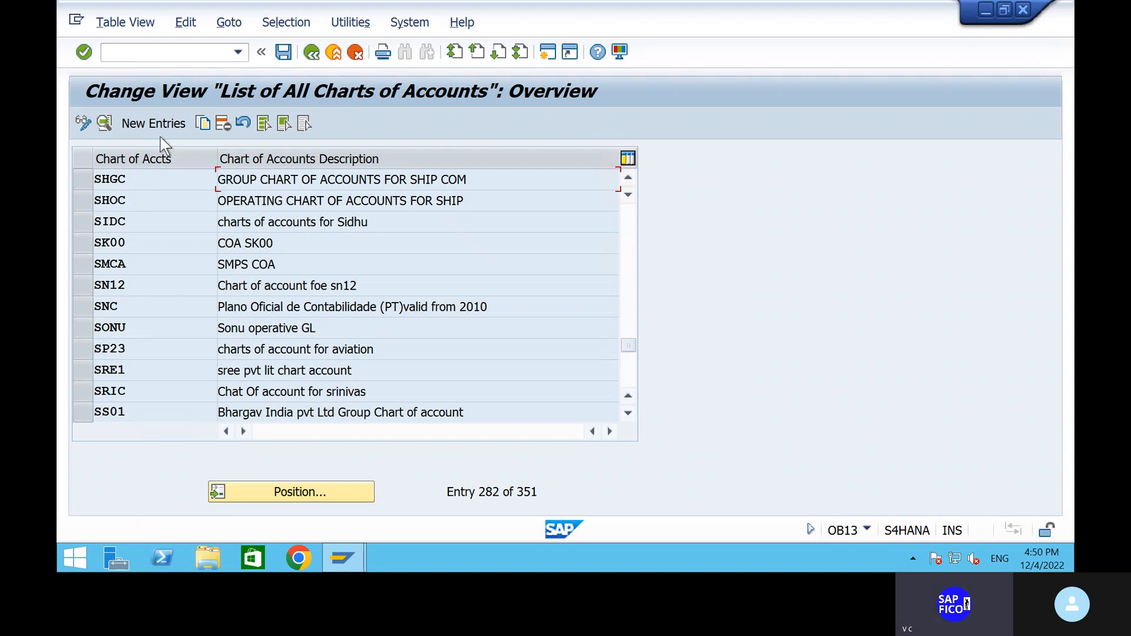
# Step: Add a new chart of accounts entry SHCC with the description COUNTRY SPECIFIC CHART OF ACCOUNTS FOR SHIP
pyautogui.click(121, 122)
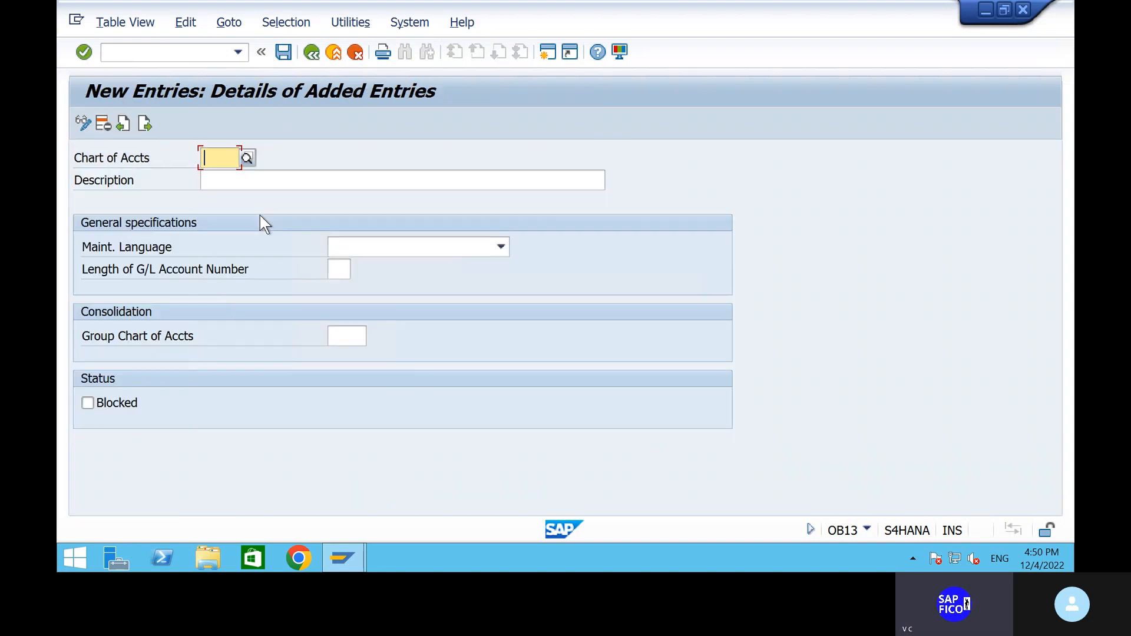
pyautogui.write('SHCC')
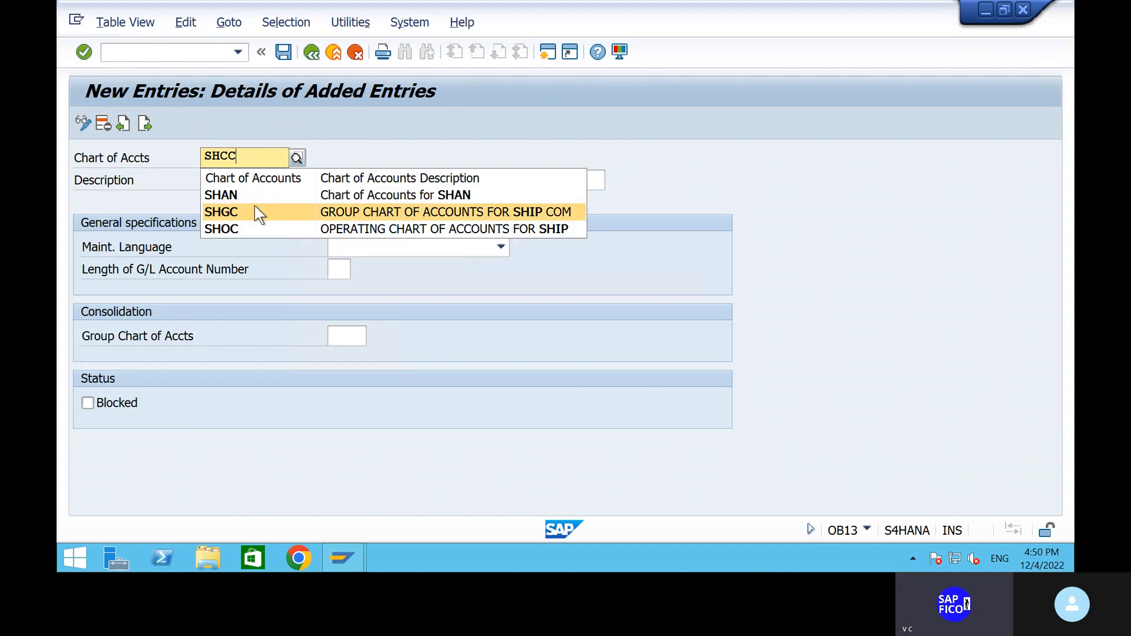
pyautogui.click(375, 173)
pyautogui.write('C')
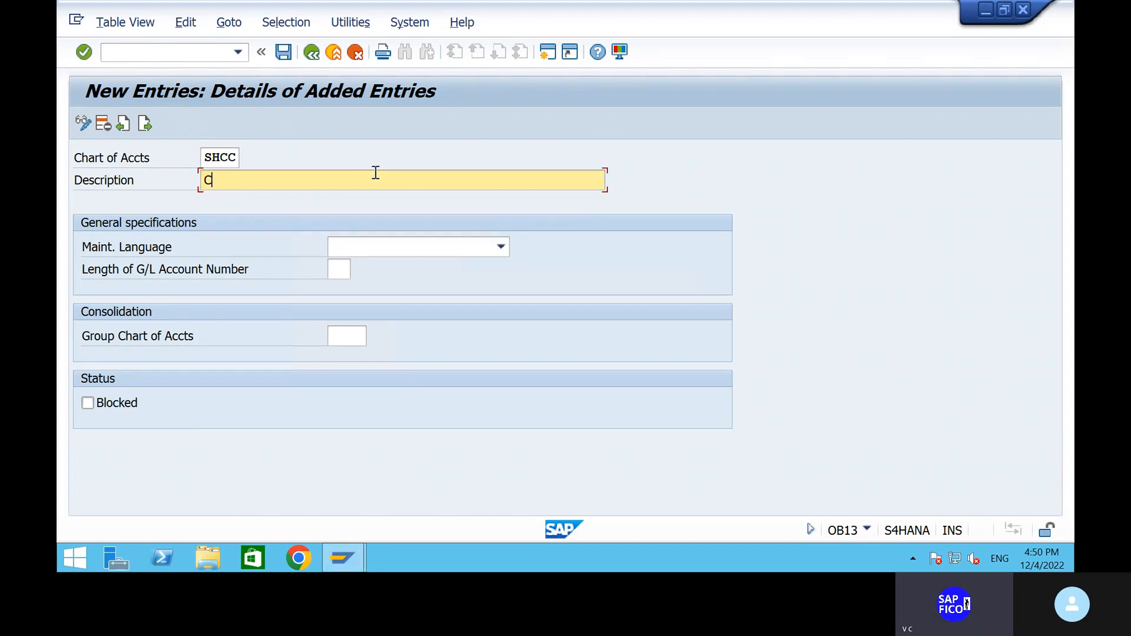
pyautogui.write('OUNTRY SPECIFI')
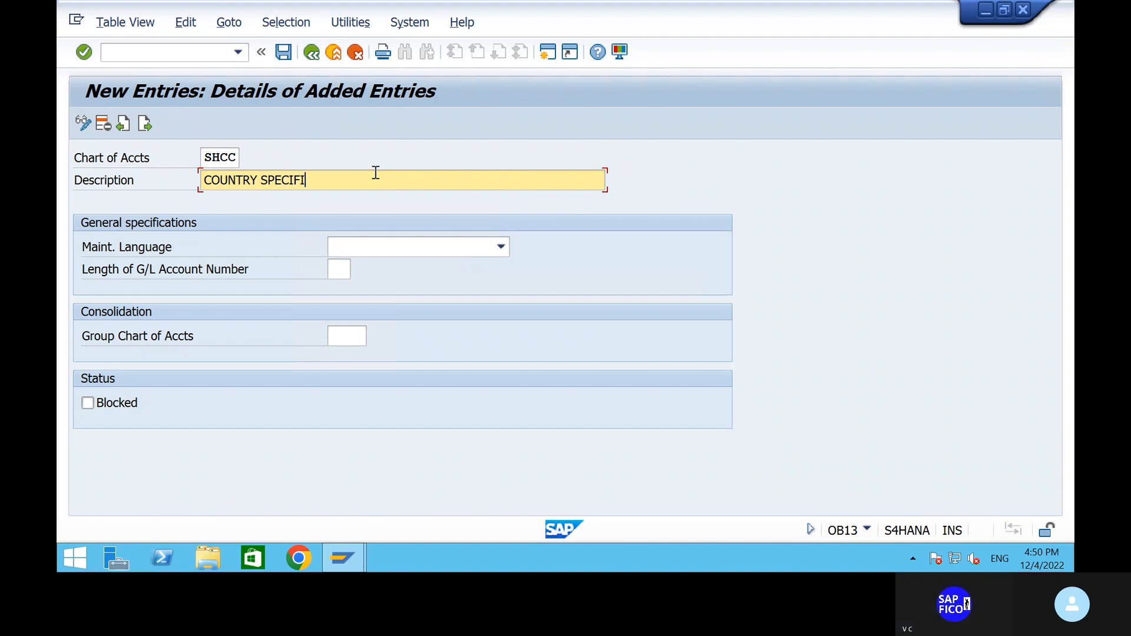
pyautogui.write('C CHART OF')
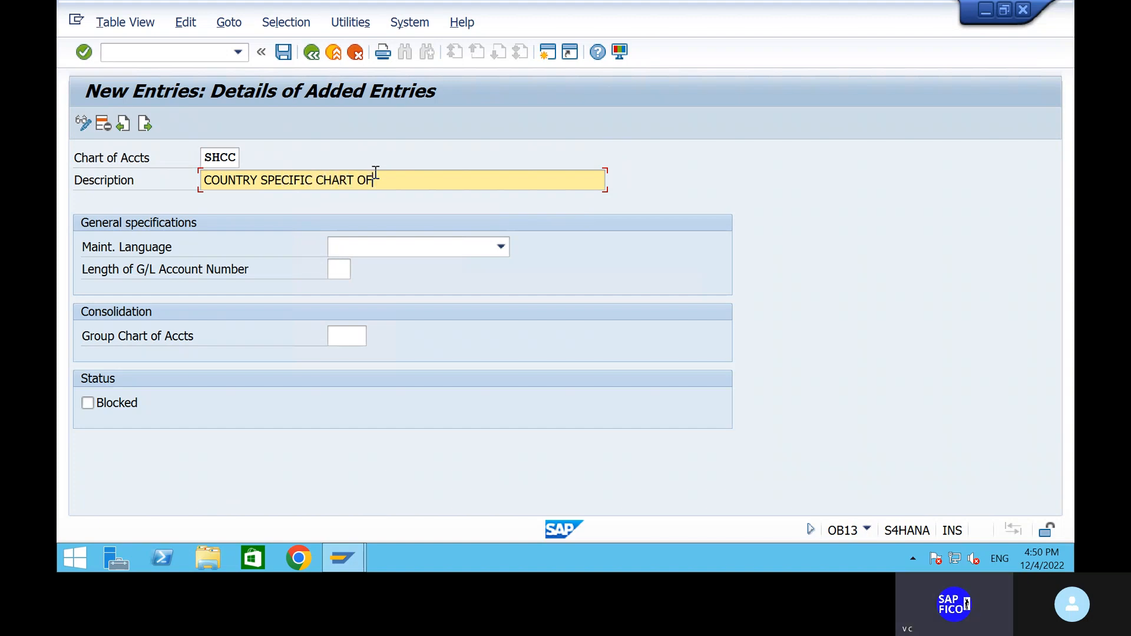
pyautogui.write(' ACCOUNTS FOR SHIP')
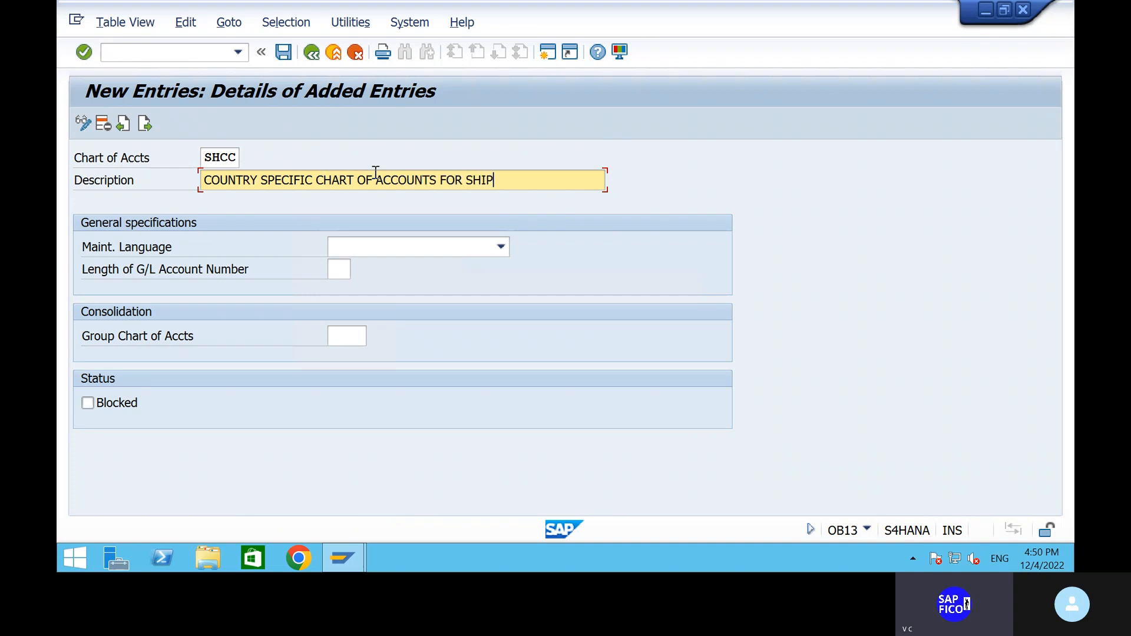
# Step: Set SHCC's maintenance language to English and the G/L account number length to 6, save it, and return to the overview
pyautogui.click(390, 248)
pyautogui.click(390, 249)
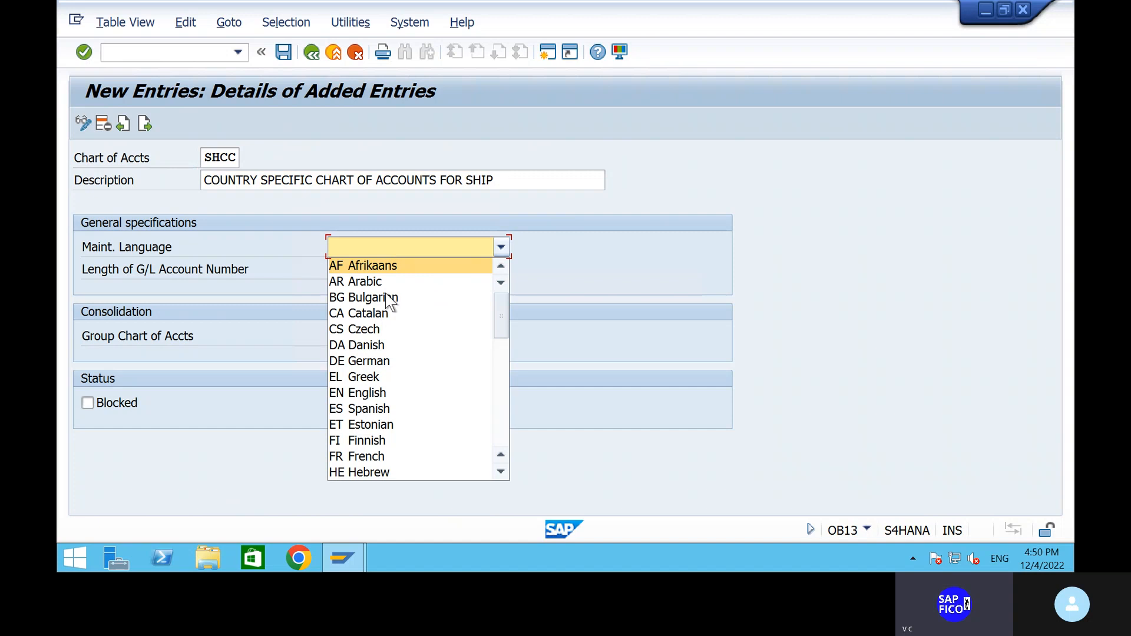
pyautogui.click(381, 394)
pyautogui.click(339, 271)
pyautogui.write('6')
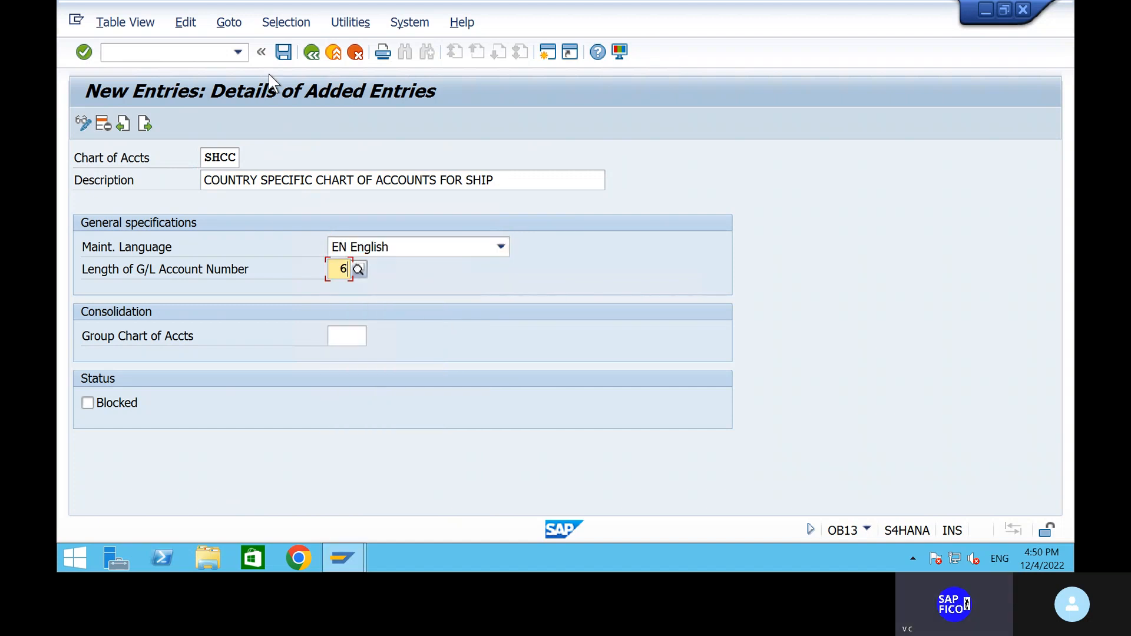
pyautogui.click(283, 52)
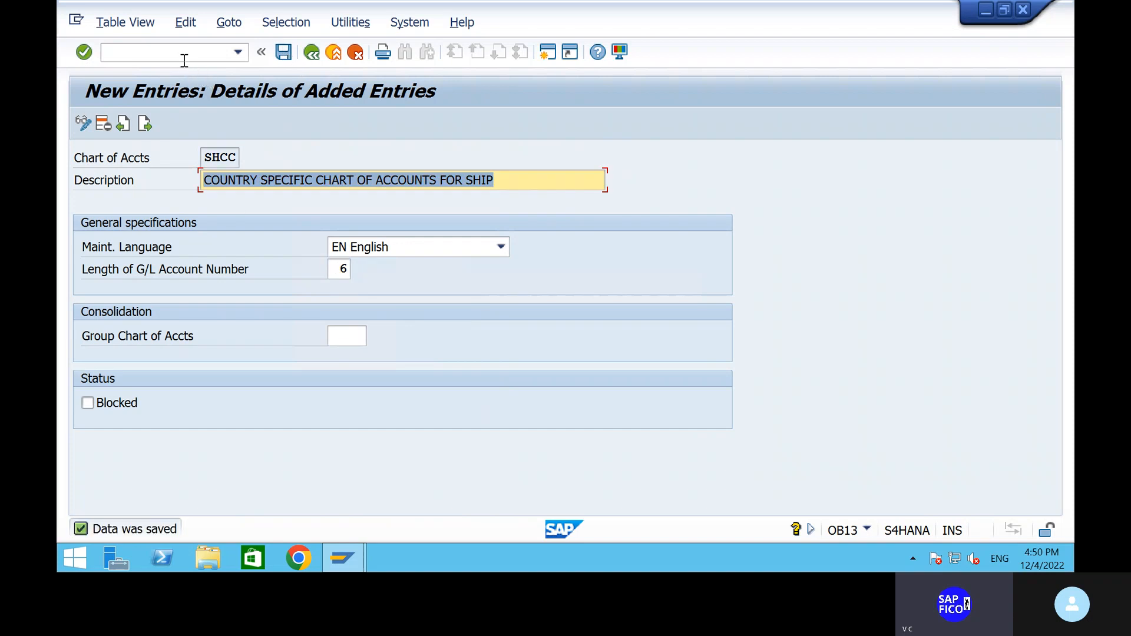
pyautogui.click(313, 53)
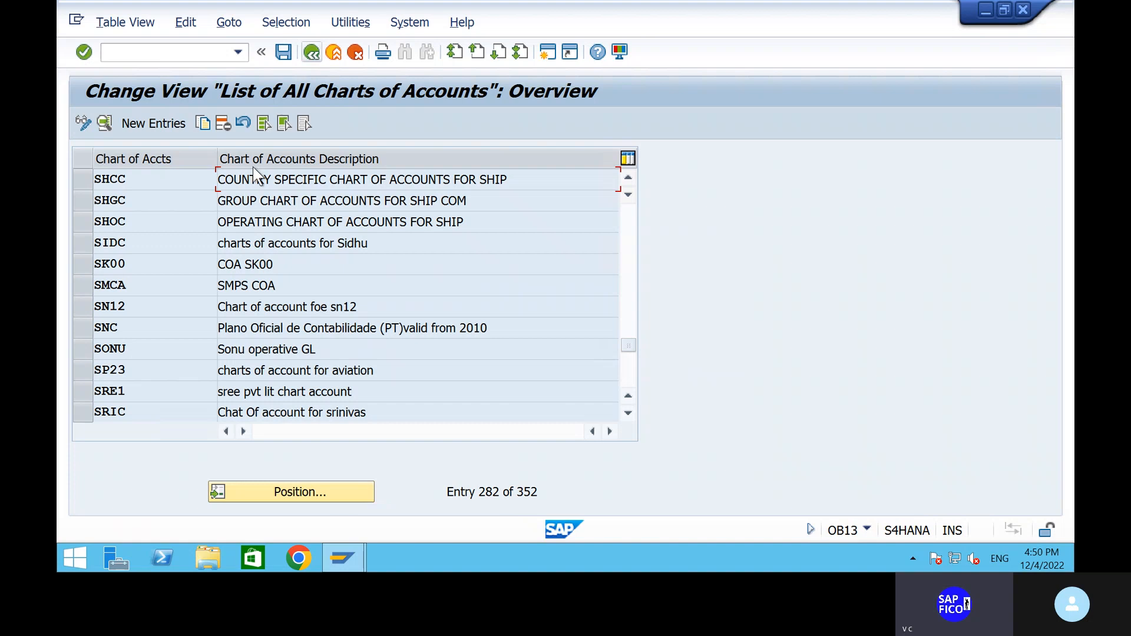
# Step: Highlight the SHOC, SHGC and SHCC rows in the list of charts of accounts and clear the selection again
pyautogui.click(80, 215)
pyautogui.click(83, 195)
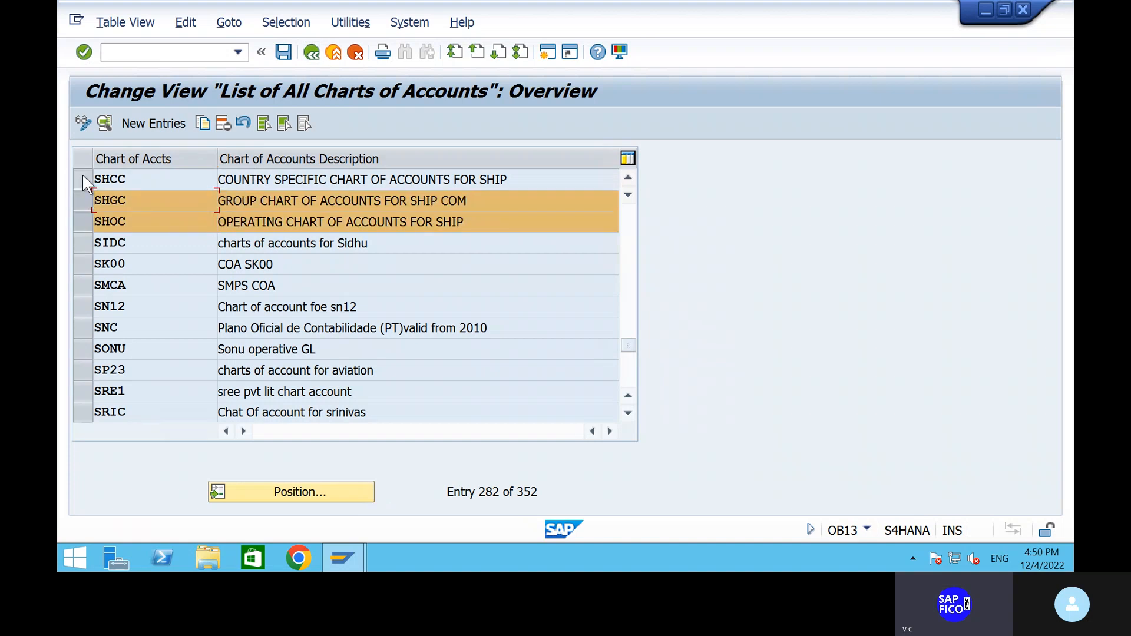
pyautogui.click(83, 178)
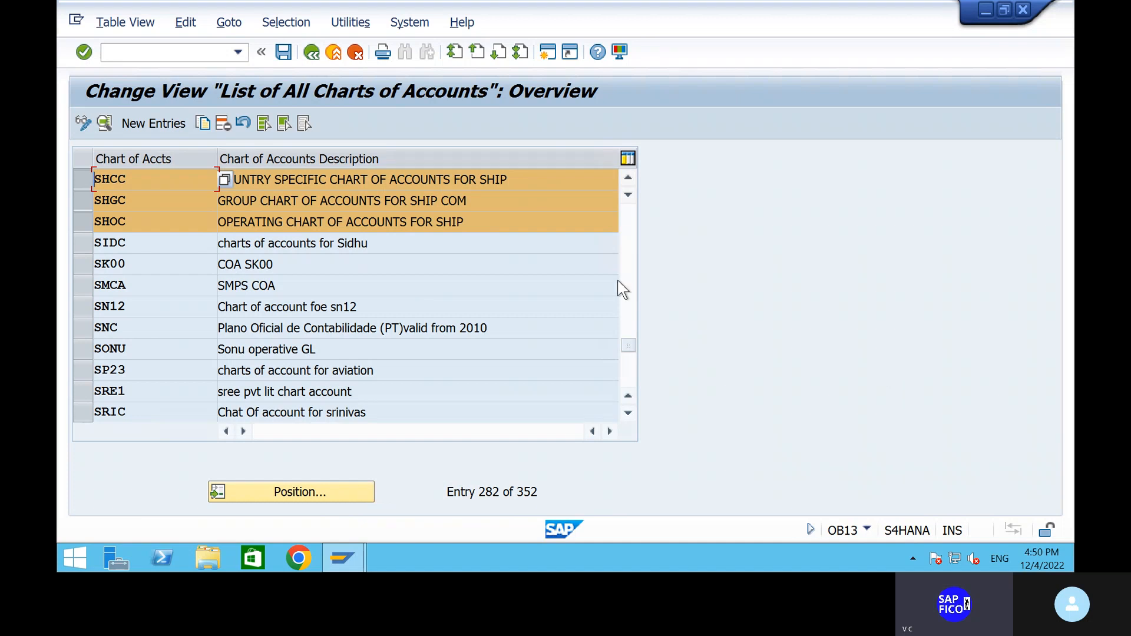
pyautogui.click(79, 220)
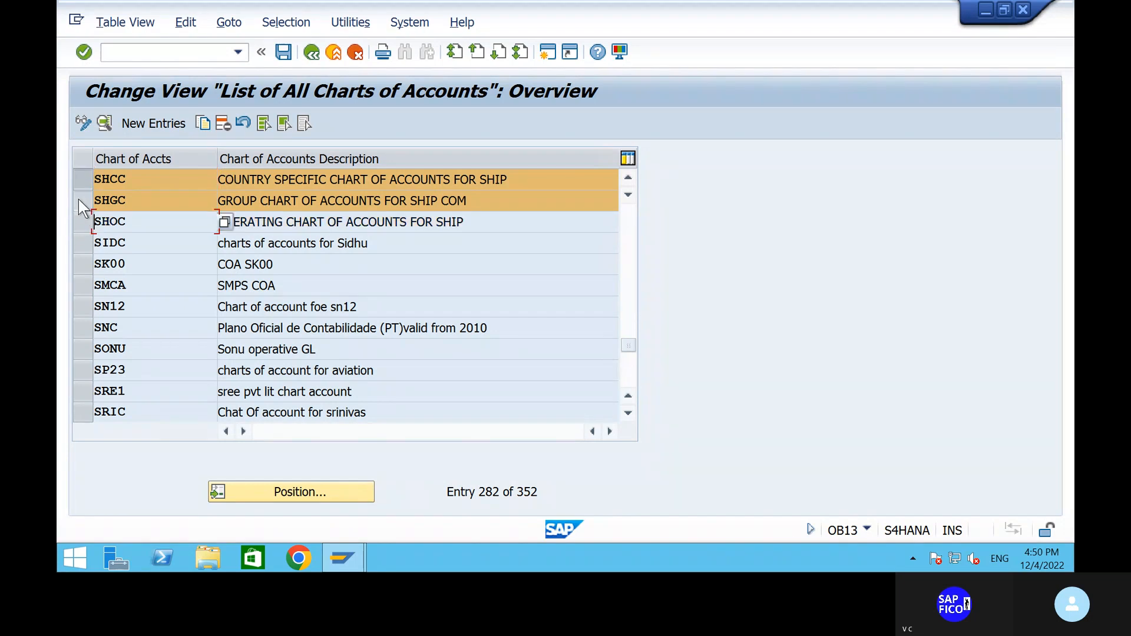
pyautogui.click(79, 199)
pyautogui.click(83, 179)
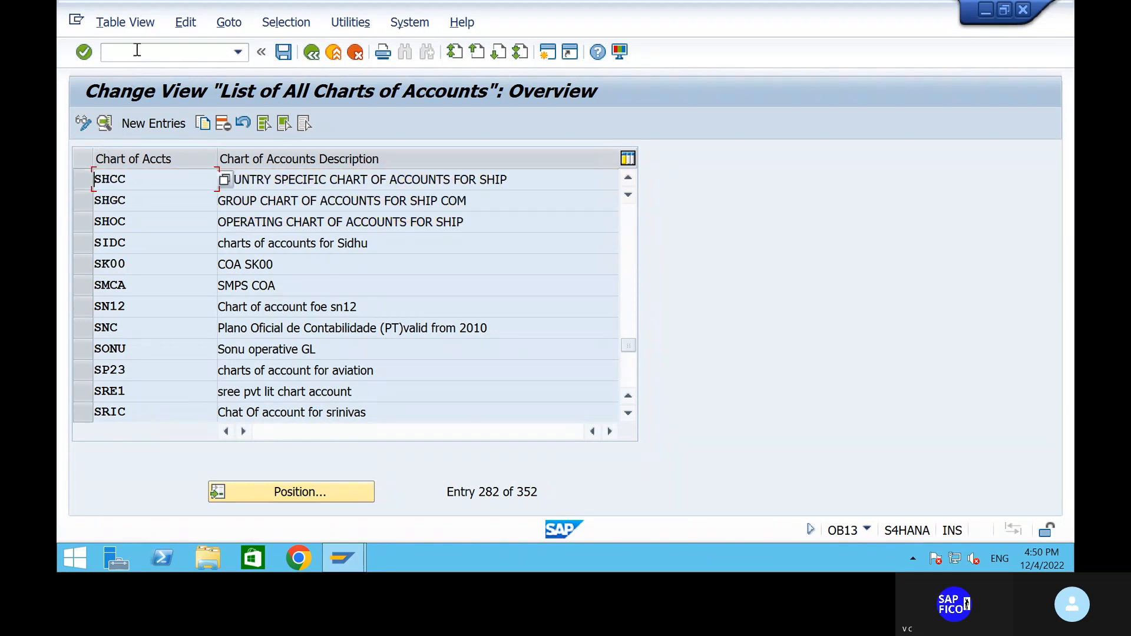
# Step: Enter /N as the command for leaving the list of charts of accounts
pyautogui.click(139, 52)
pyautogui.write('/N')
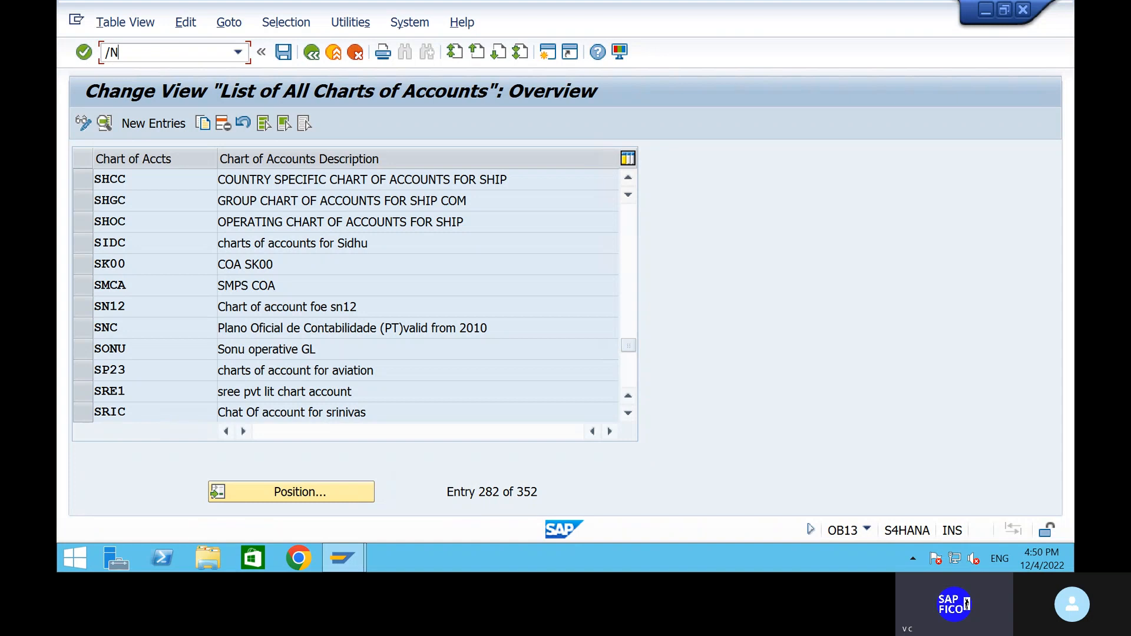
# Step: Point out the SHOC, SHGC, SHCC and SIDC rows one by one by highlighting them and clearing each selection
pyautogui.click(83, 221)
pyautogui.click(82, 217)
pyautogui.click(83, 200)
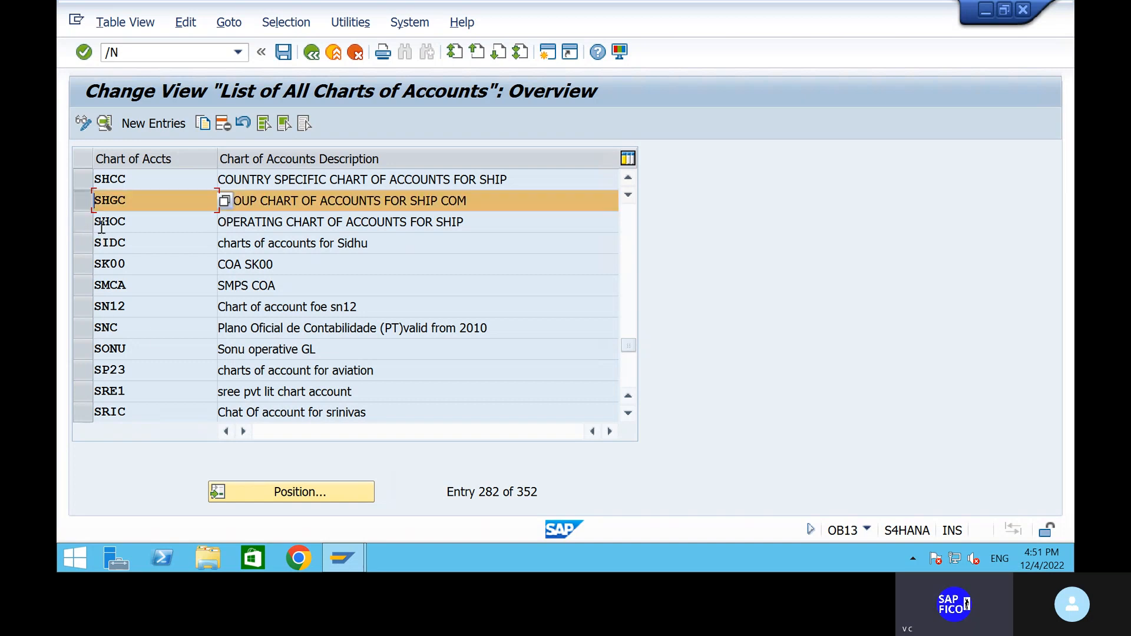
pyautogui.click(83, 179)
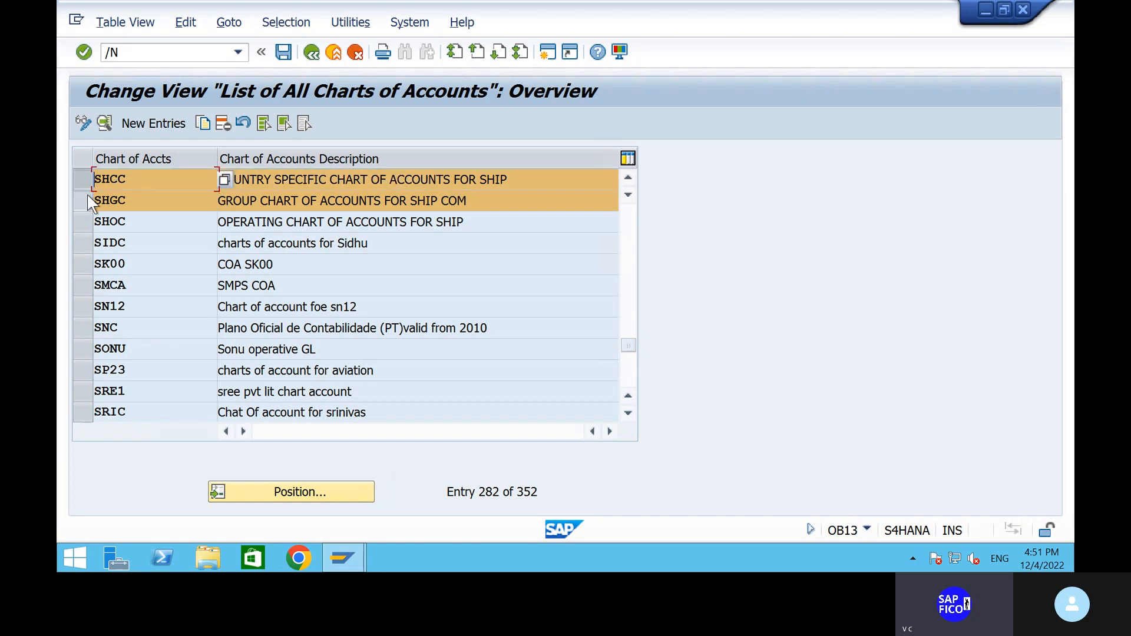
pyautogui.click(86, 197)
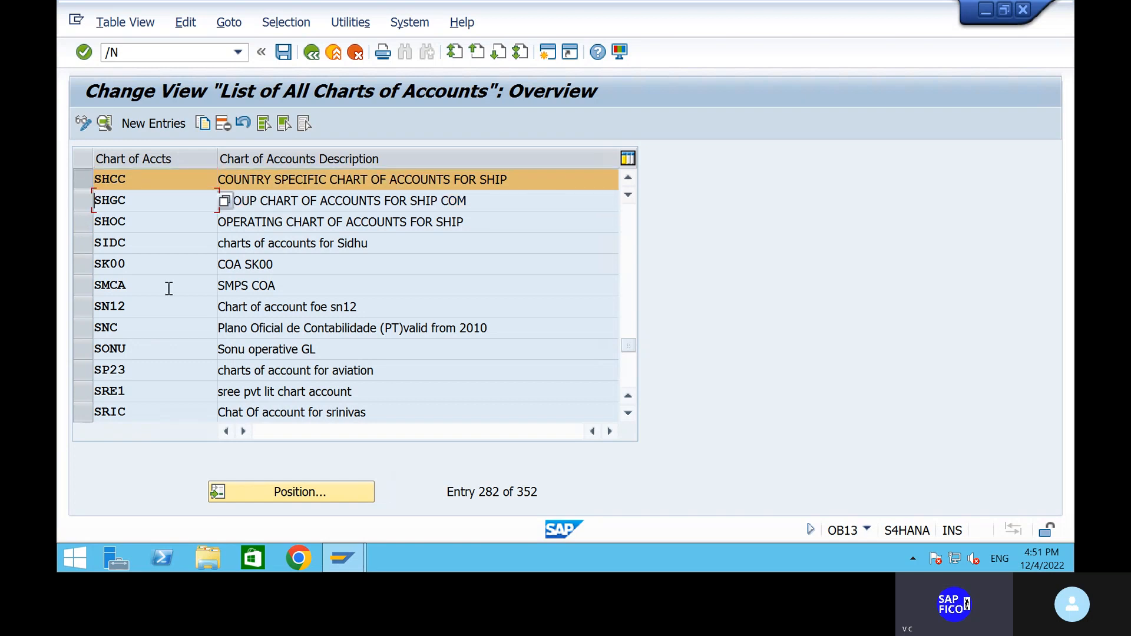
pyautogui.click(83, 242)
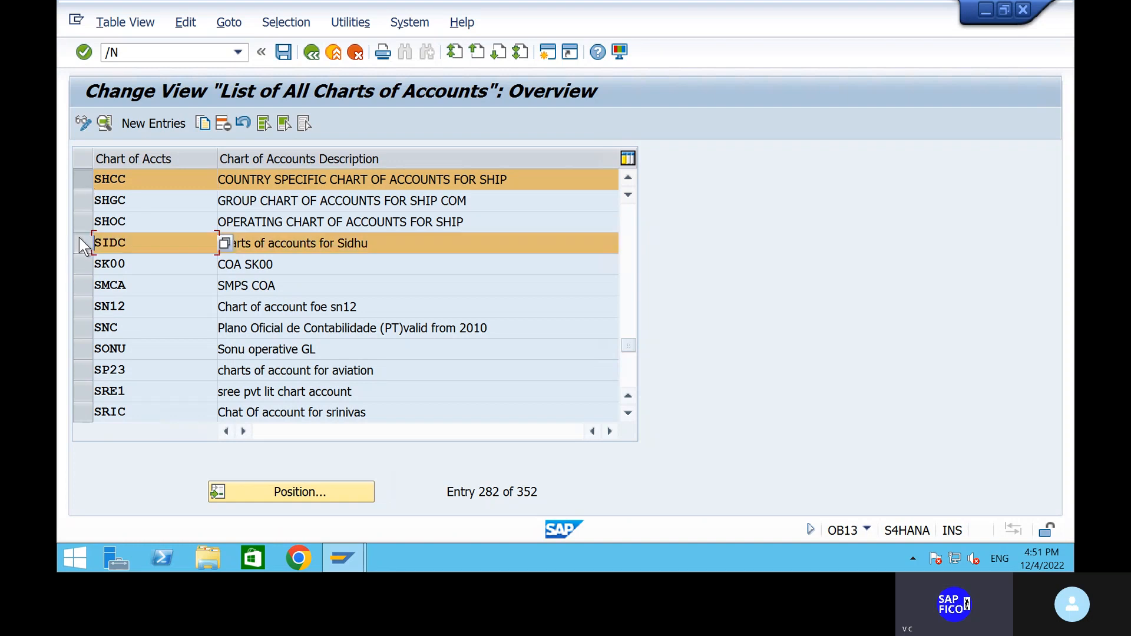
pyautogui.click(80, 241)
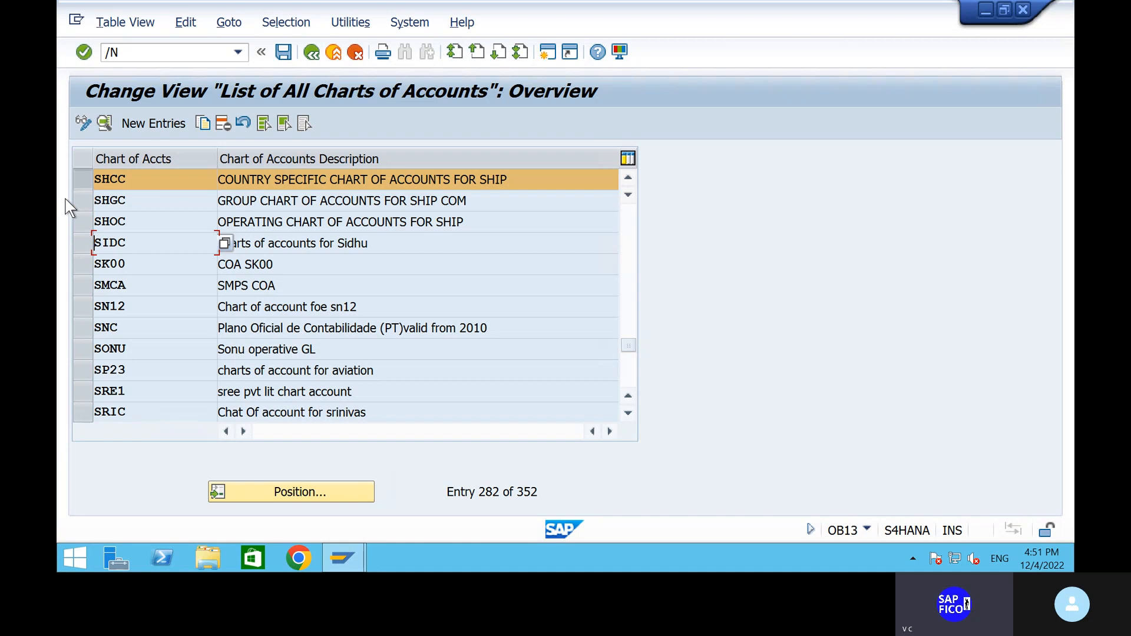
pyautogui.click(127, 54)
pyautogui.click(82, 179)
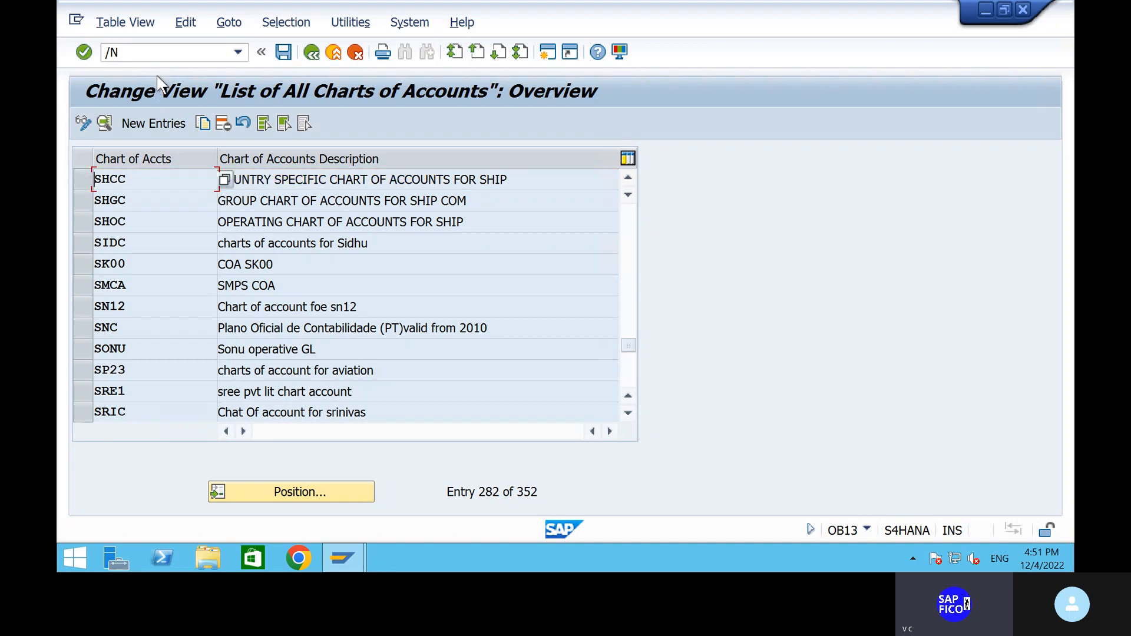
# Step: Leave the list of charts of accounts with /N and start transaction OB62
pyautogui.click(158, 51)
pyautogui.click(158, 51)
pyautogui.press('Return')
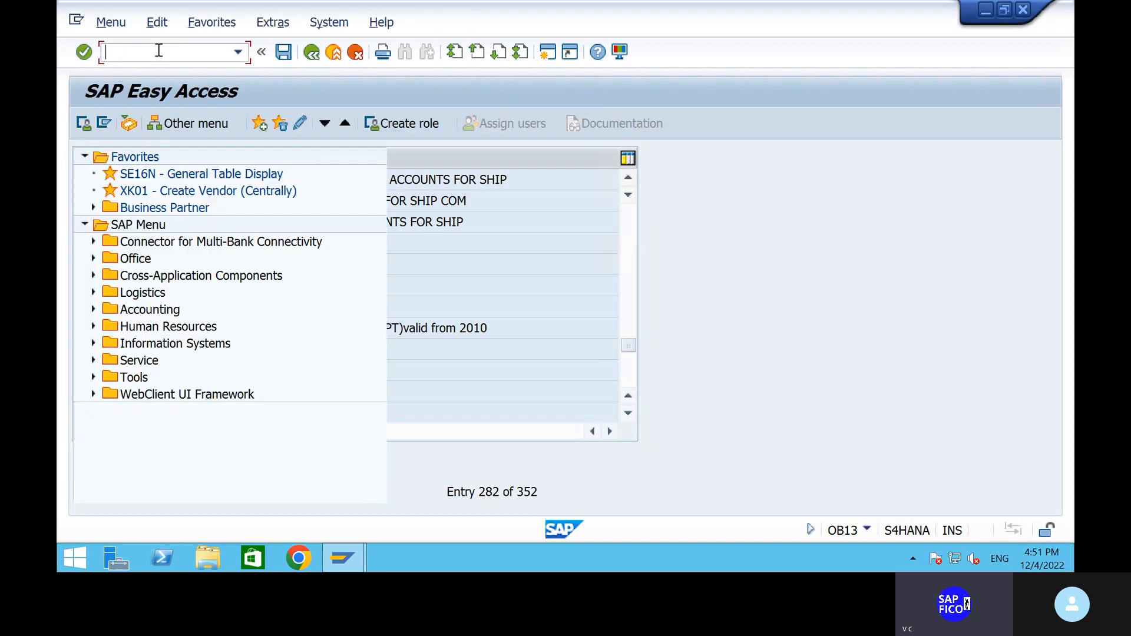
pyautogui.write('OB62')
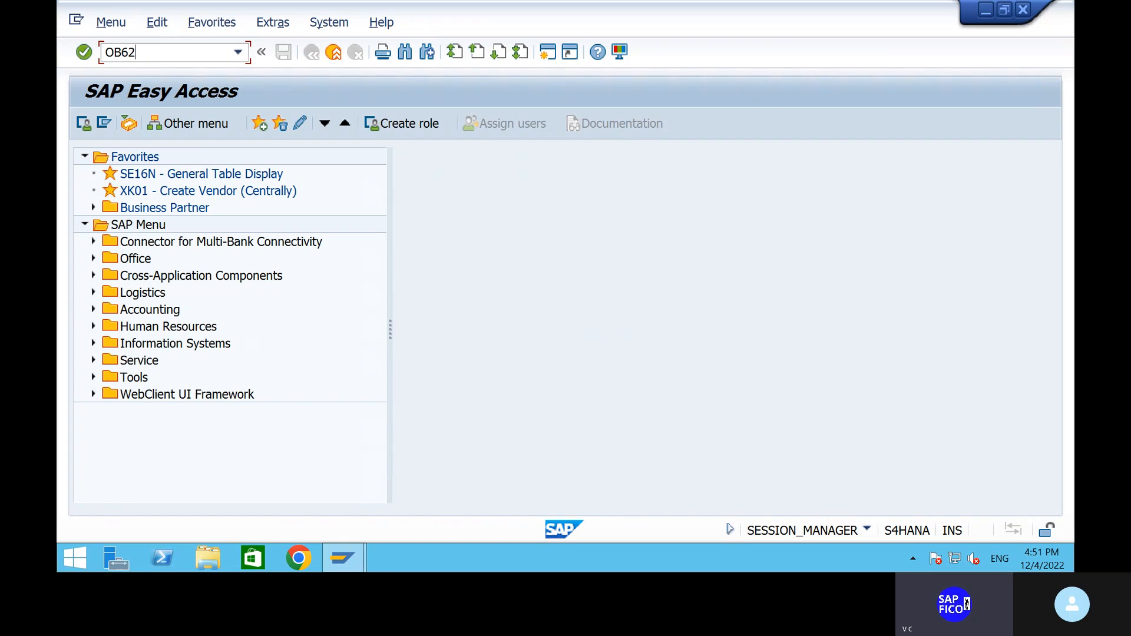
pyautogui.press('Return')
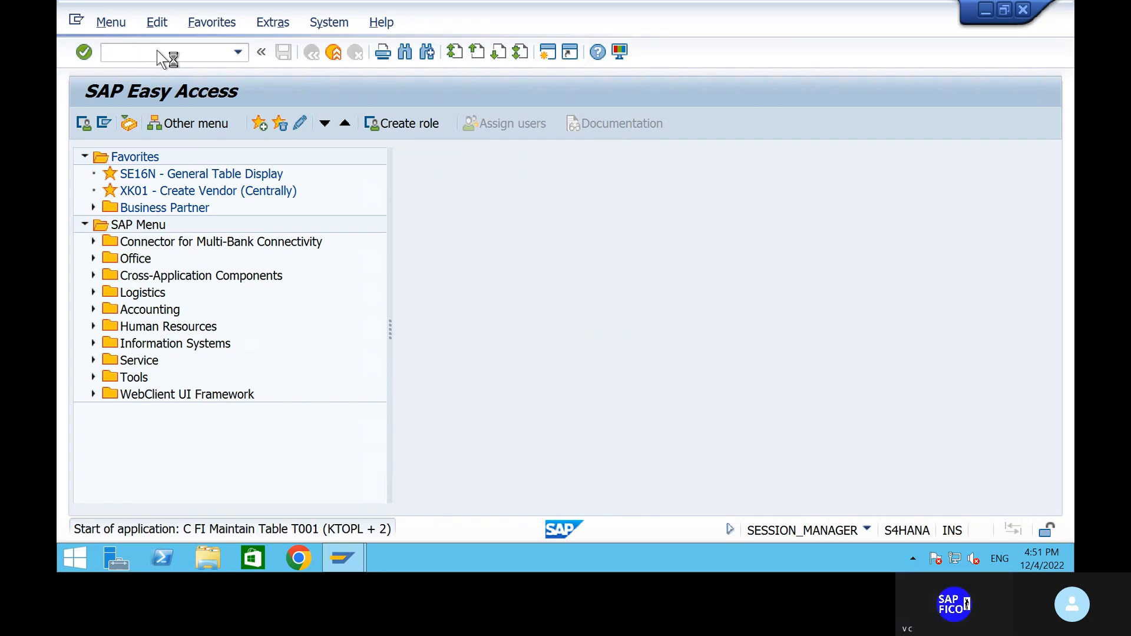
# Step: Position the list at company code SHIP and assign it the chart of accounts SHOC
pyautogui.click(316, 490)
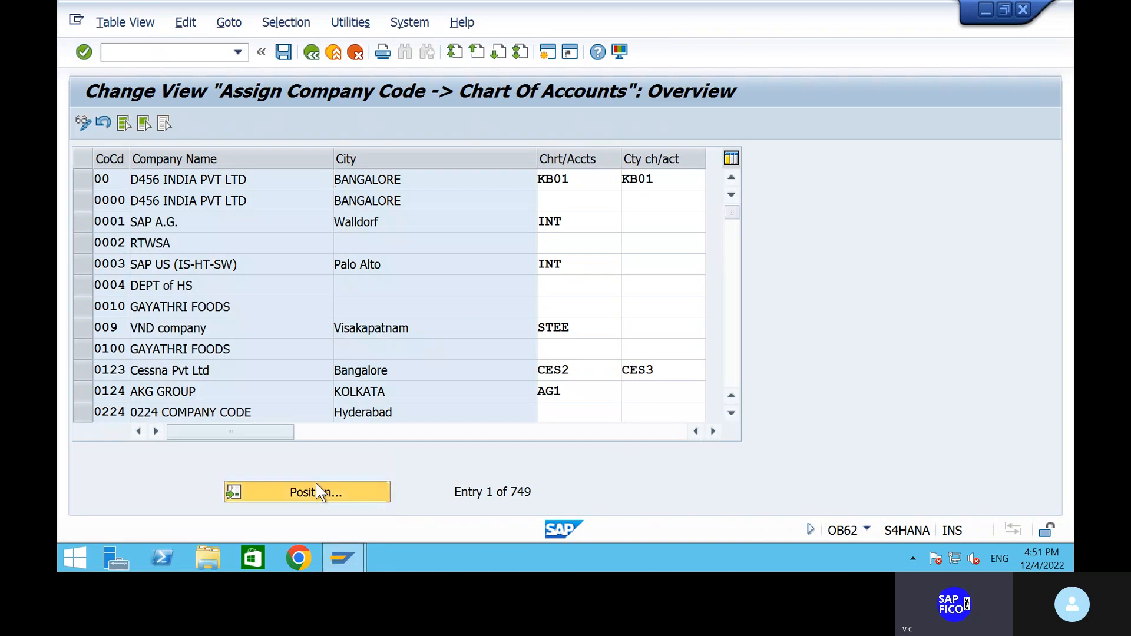
pyautogui.write('SHIP')
pyautogui.press('Return')
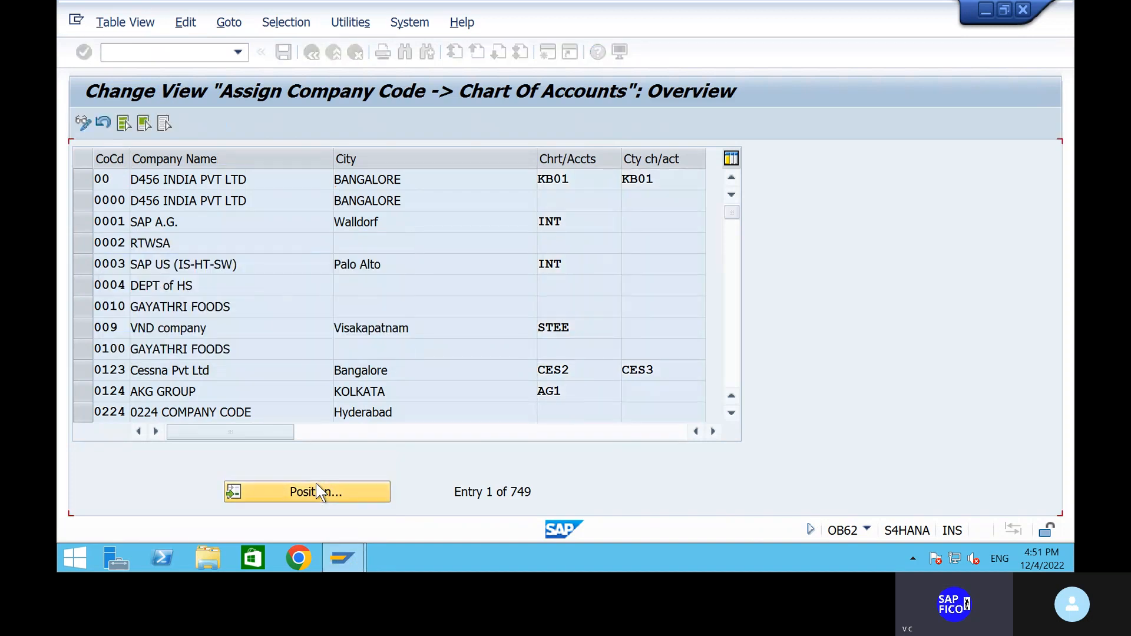
pyautogui.click(573, 181)
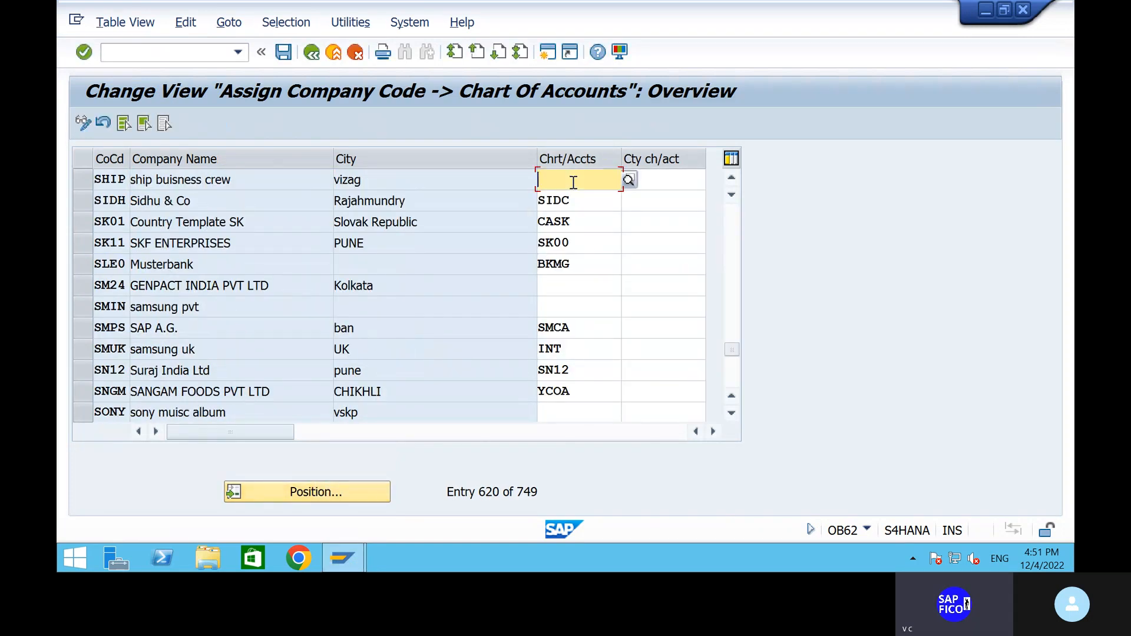
pyautogui.write('SH')
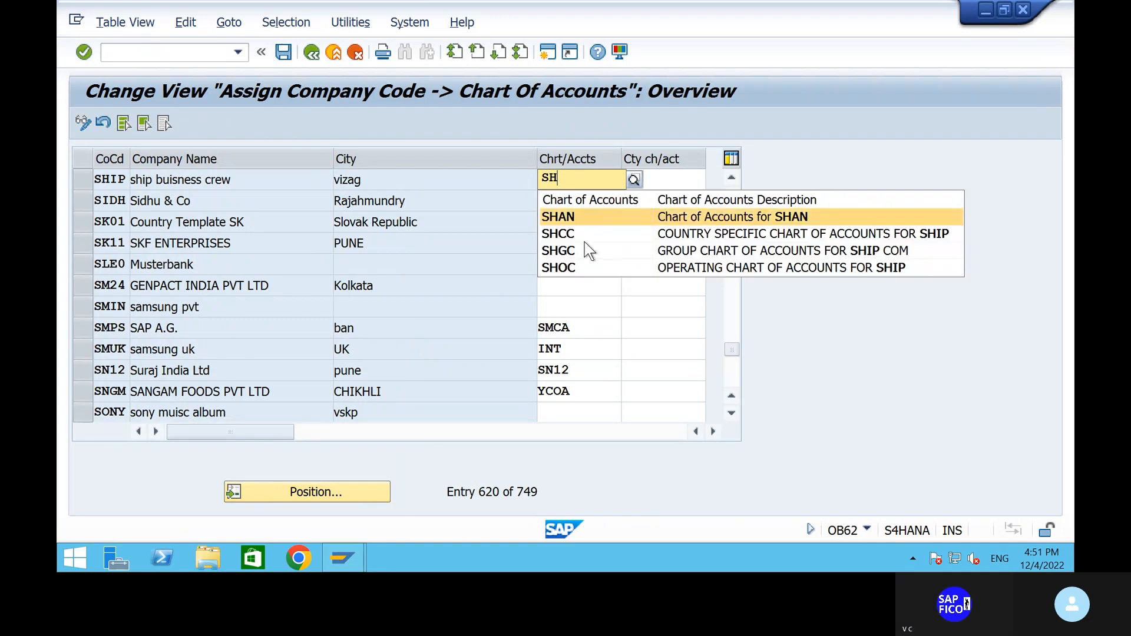
pyautogui.click(579, 268)
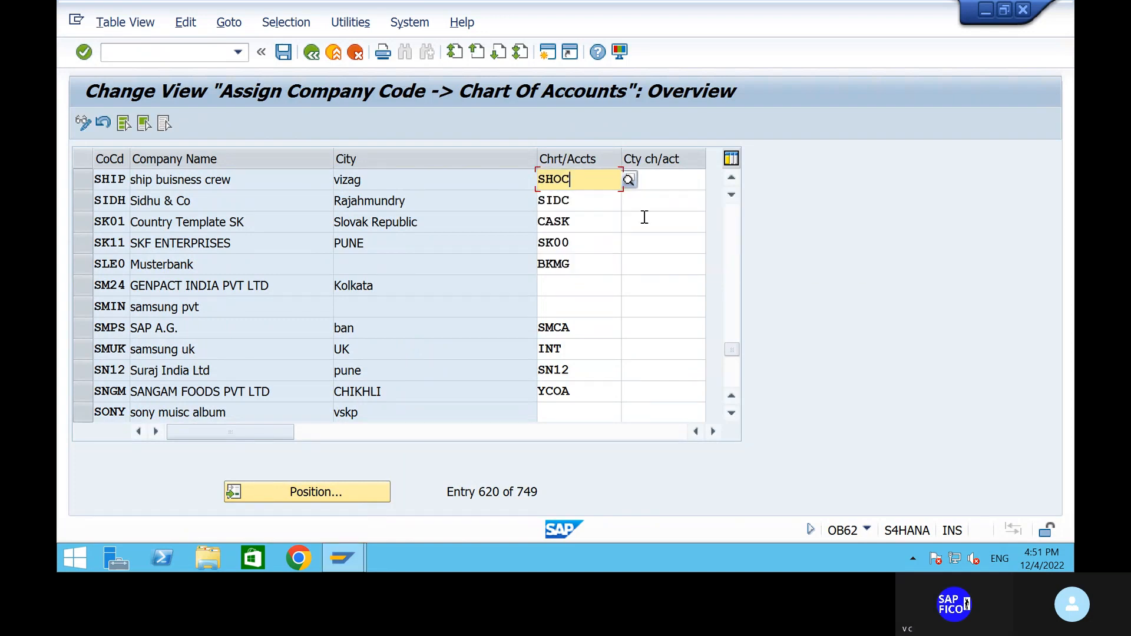
# Step: Set SHIP's country-specific chart of accounts to SHCC and save the assignment
pyautogui.click(651, 178)
pyautogui.write('SH')
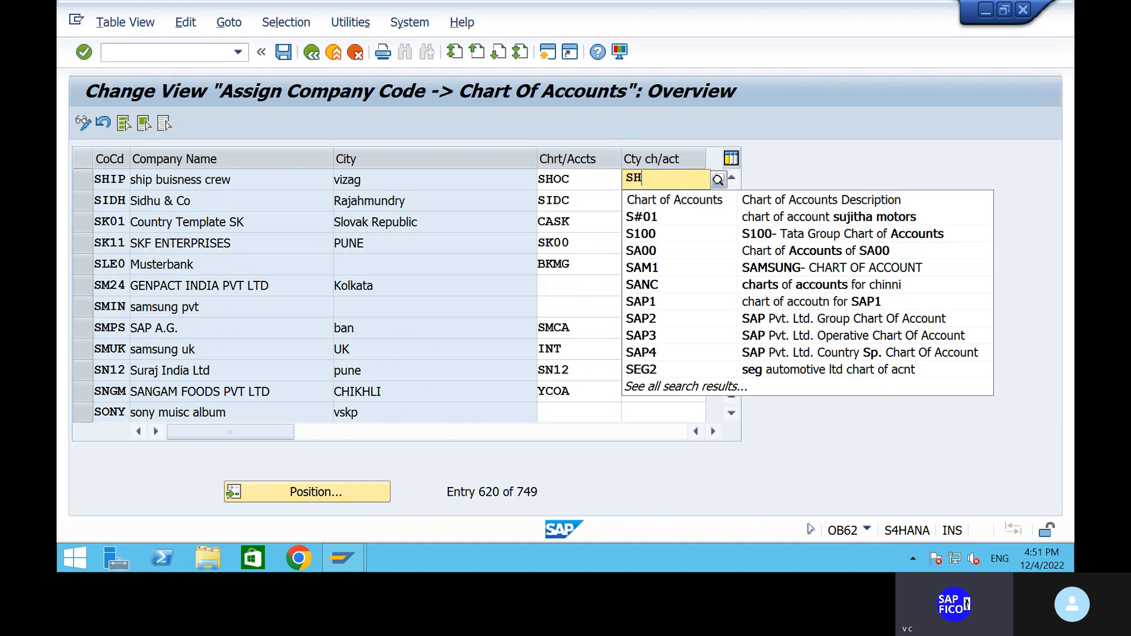
pyautogui.write('CC')
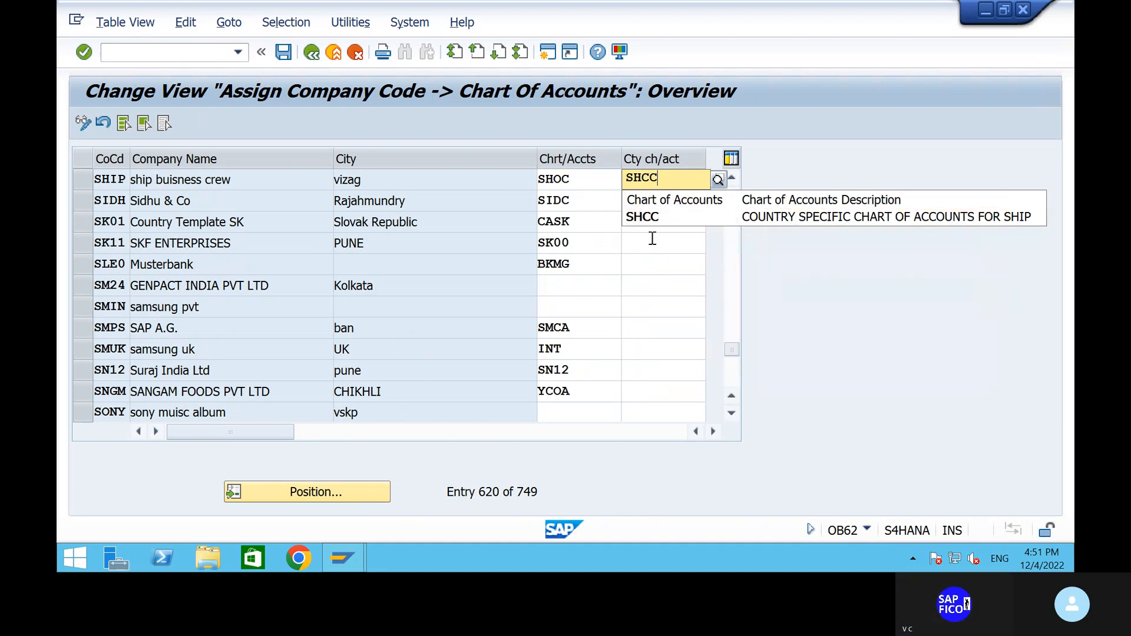
pyautogui.click(661, 221)
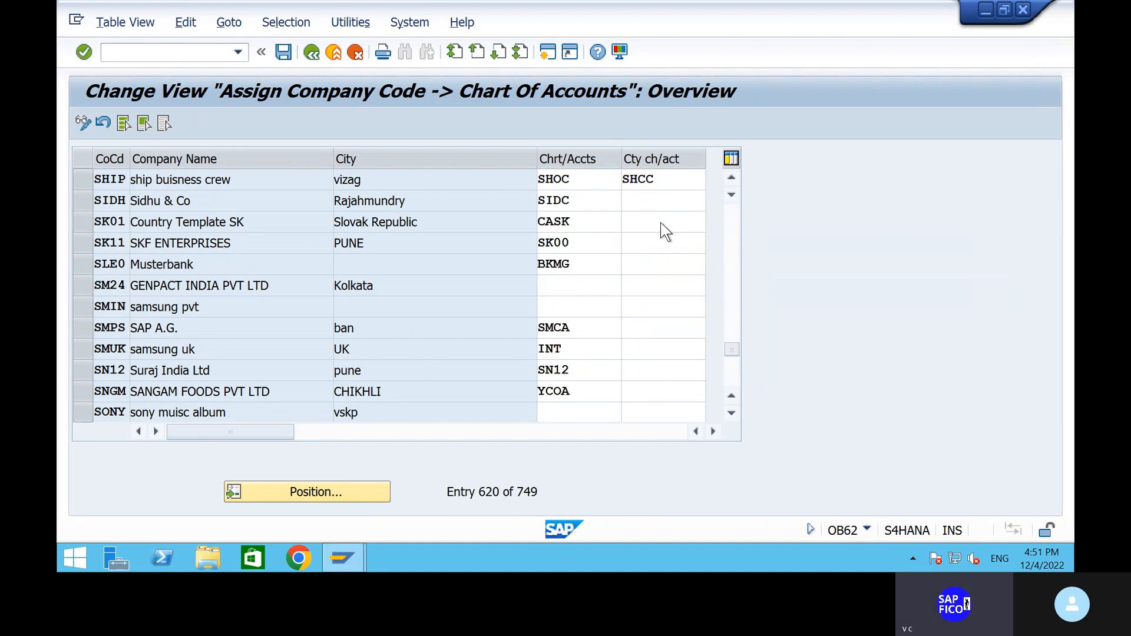
pyautogui.click(284, 53)
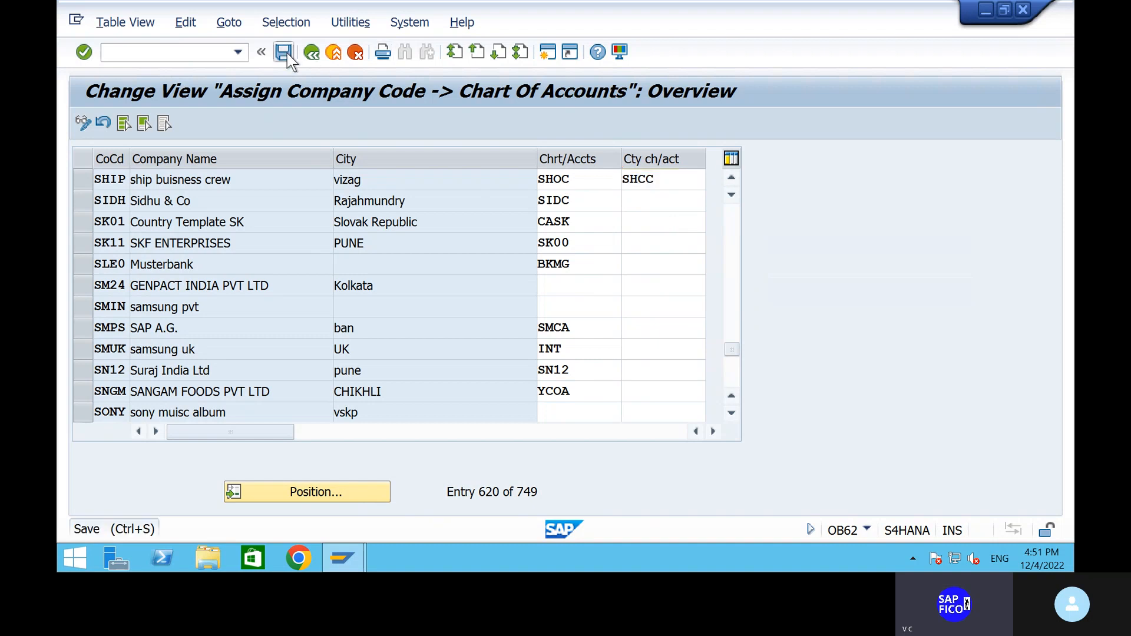
pyautogui.click(424, 337)
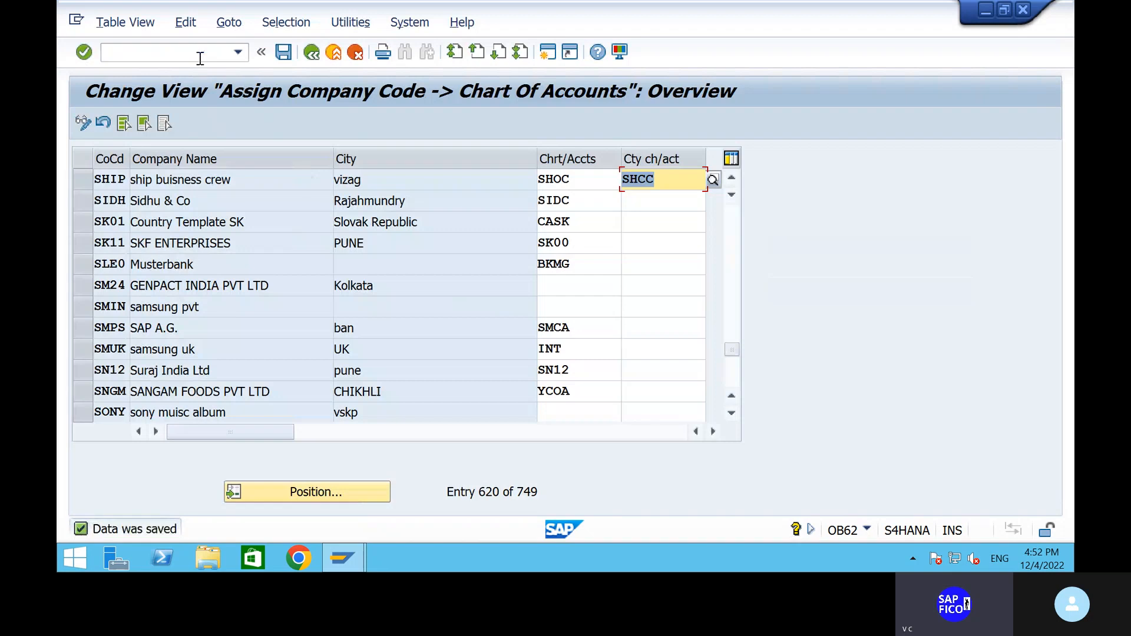
# Step: Leave the company code assignment with /n and start transaction OBD4 for the G/L account groups
pyautogui.click(190, 56)
pyautogui.write('/n')
pyautogui.press('Return')
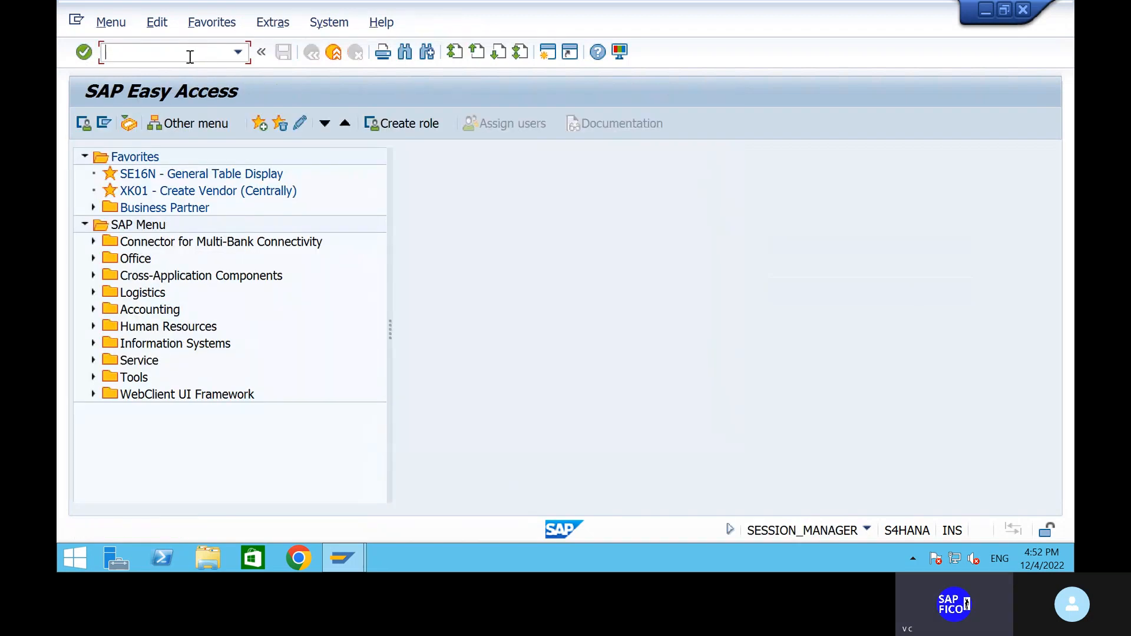
pyautogui.write('OB')
pyautogui.press('BackSpace')
pyautogui.press('BackSpace')
pyautogui.write('OBD4')
pyautogui.press('Return')
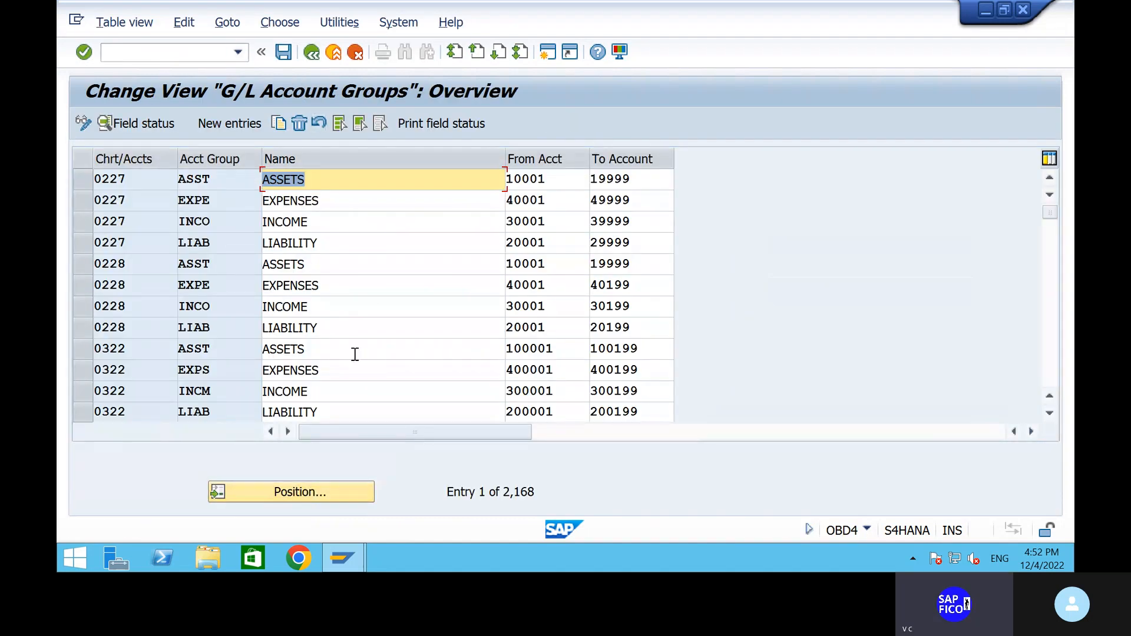
# Step: Look through the existing G/L account groups for a chart of accounts with a detailed set of groups and number ranges
pyautogui.scroll(-1, 393, 378)
pyautogui.scroll(-4, 394, 378)
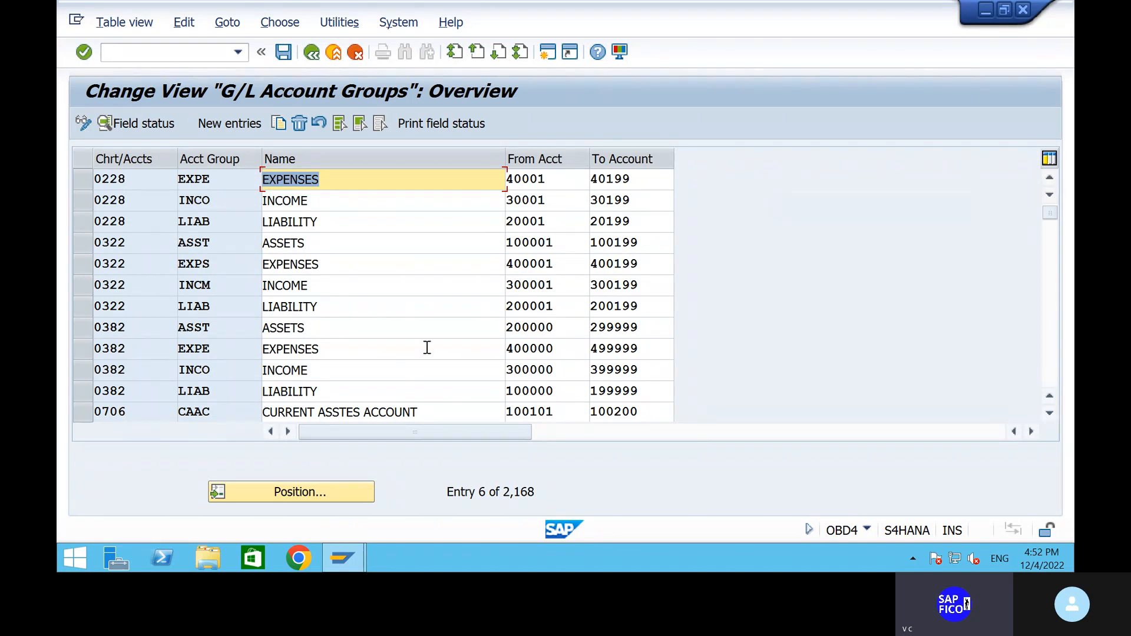
pyautogui.scroll(-6, 427, 348)
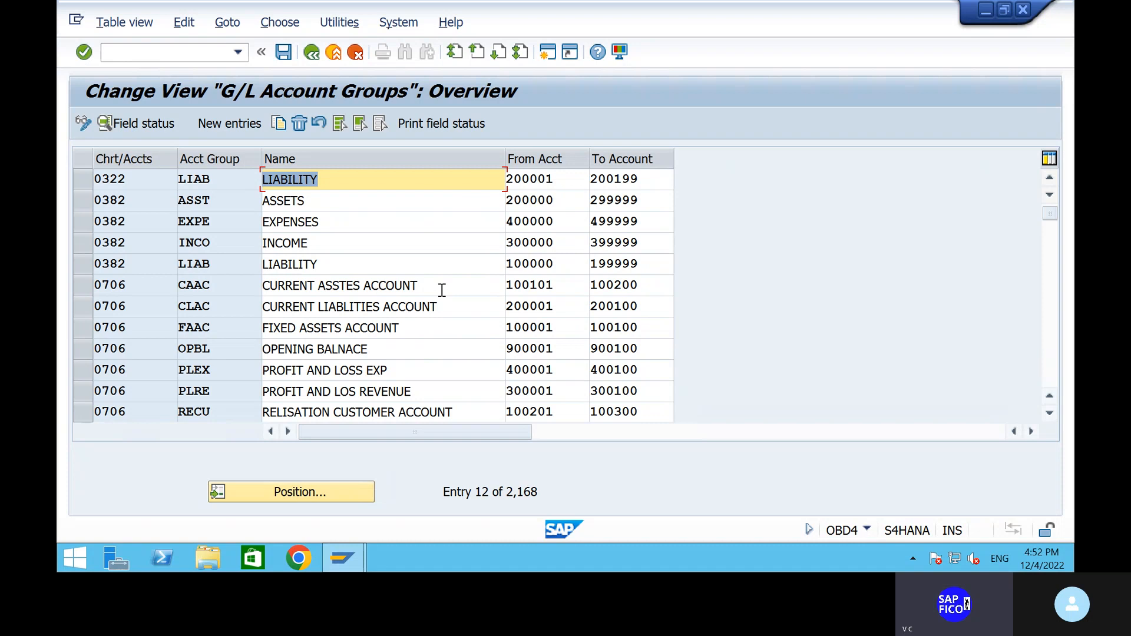
pyautogui.scroll(-5, 442, 290)
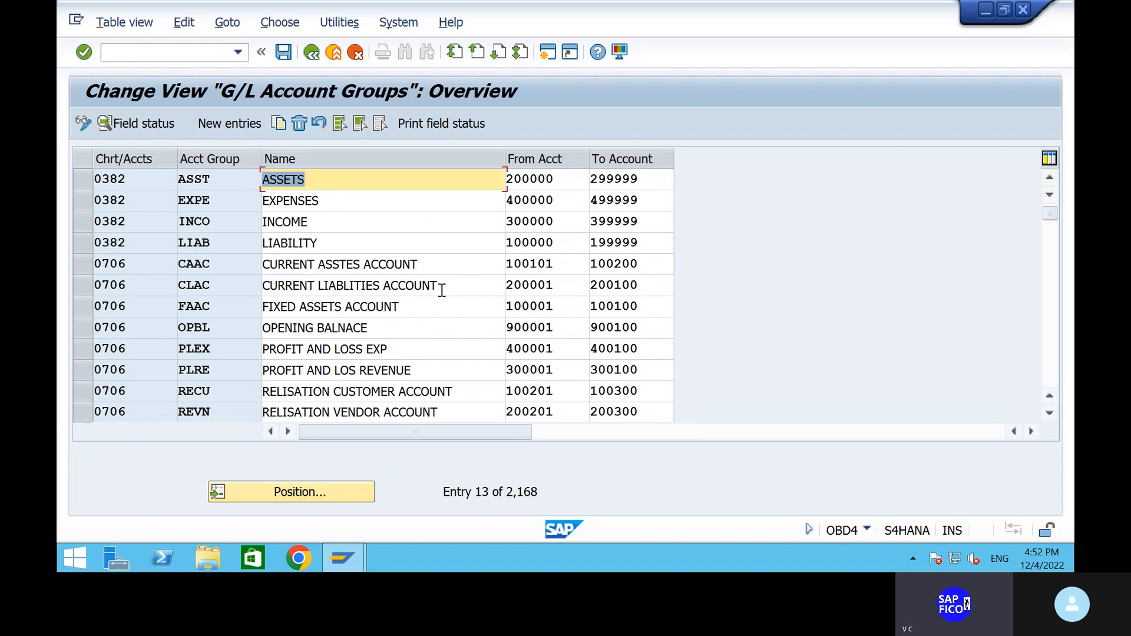
pyautogui.scroll(-9, 442, 290)
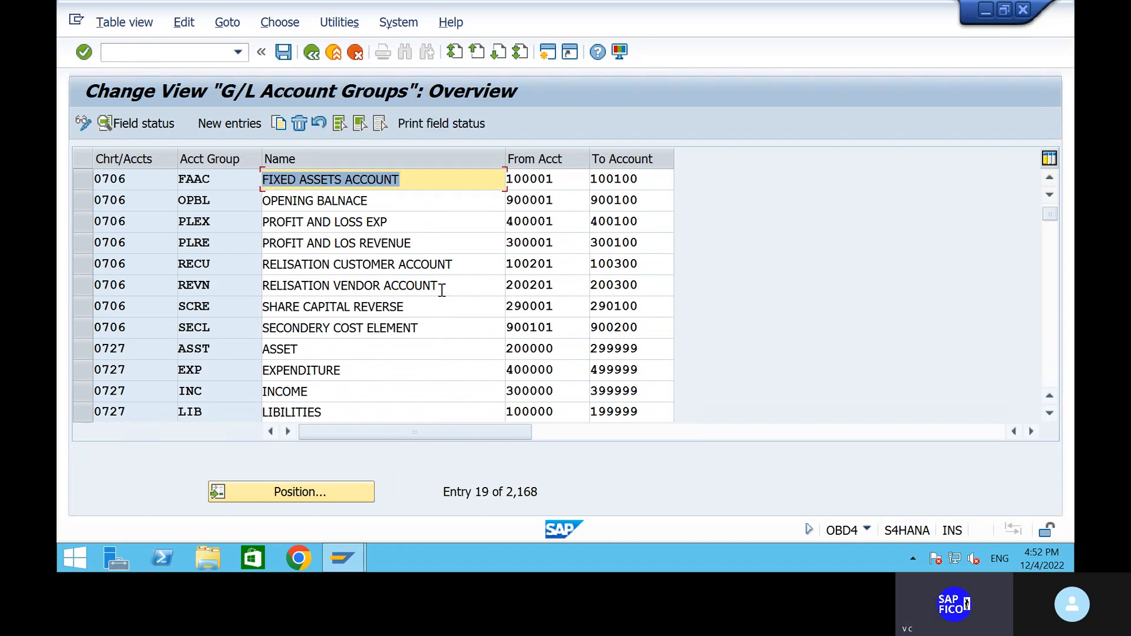
pyautogui.scroll(-14, 442, 290)
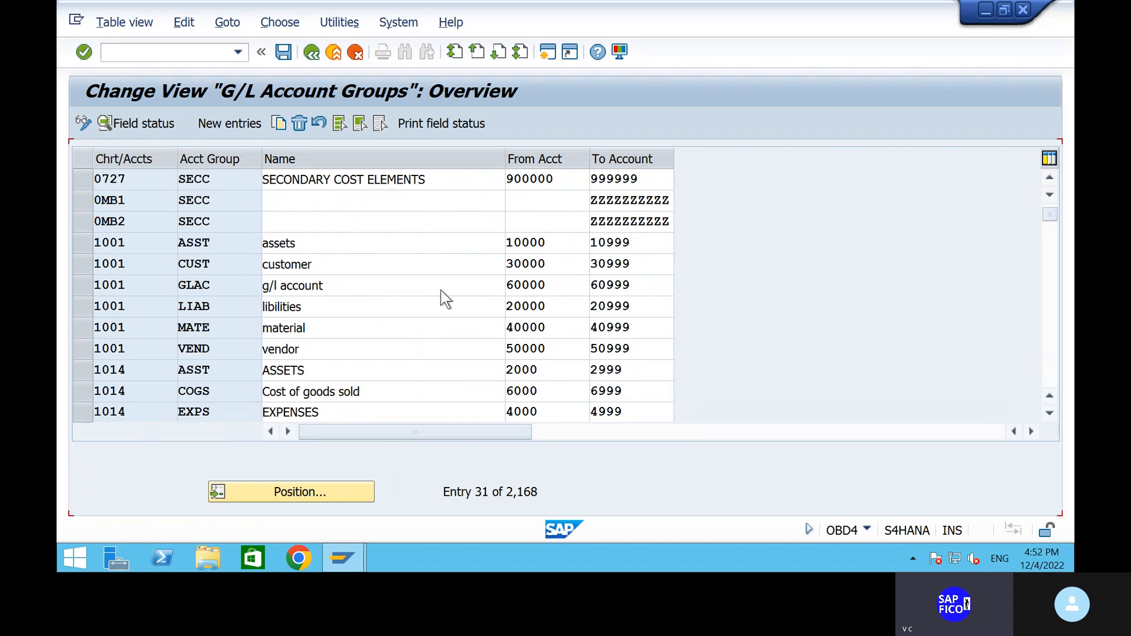
pyautogui.scroll(-5, 442, 290)
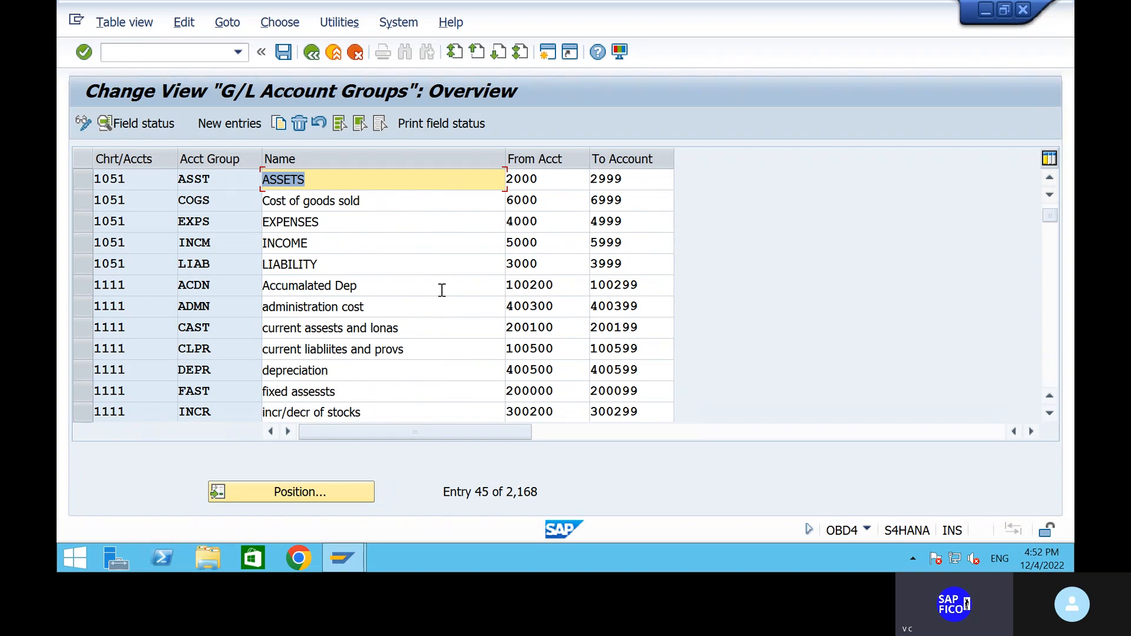
pyautogui.scroll(-4, 441, 337)
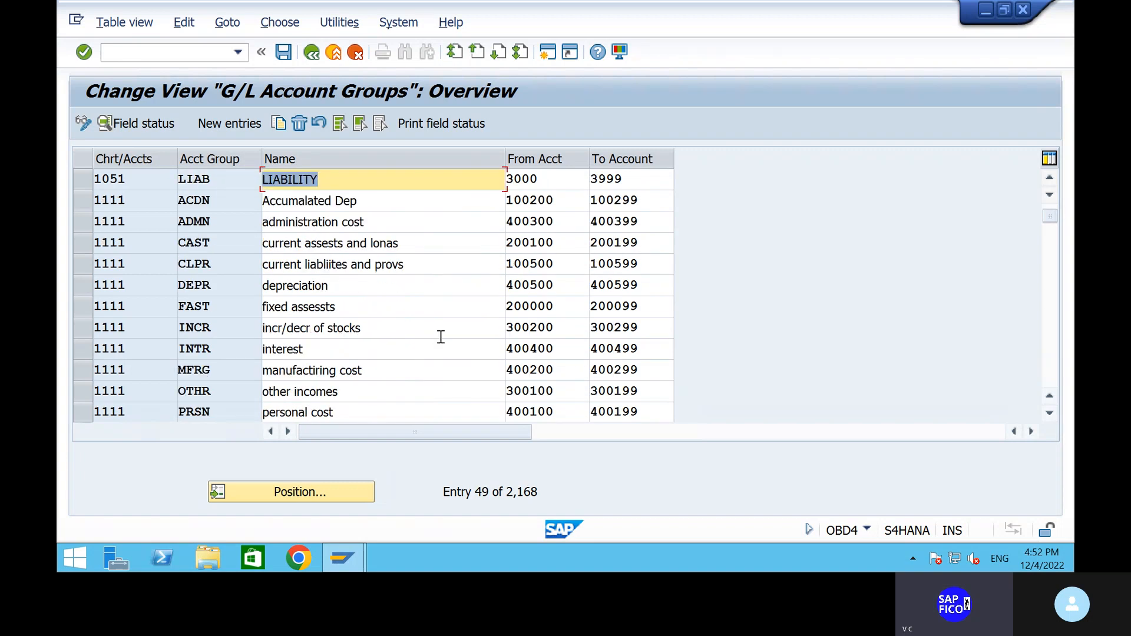
pyautogui.scroll(-3, 440, 337)
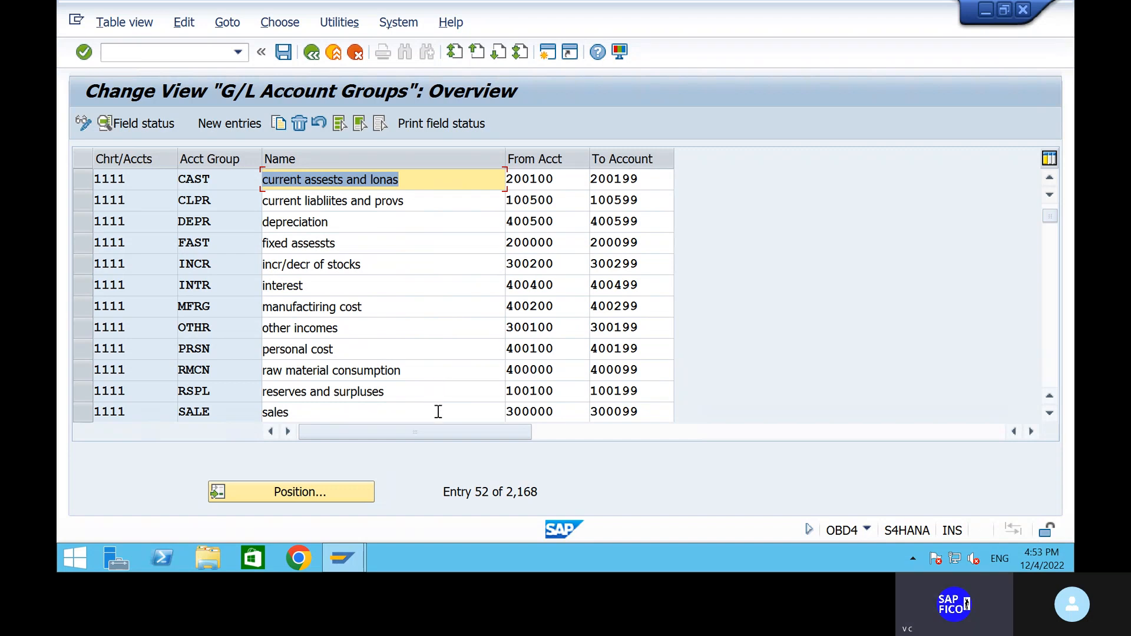
pyautogui.scroll(-1, 438, 411)
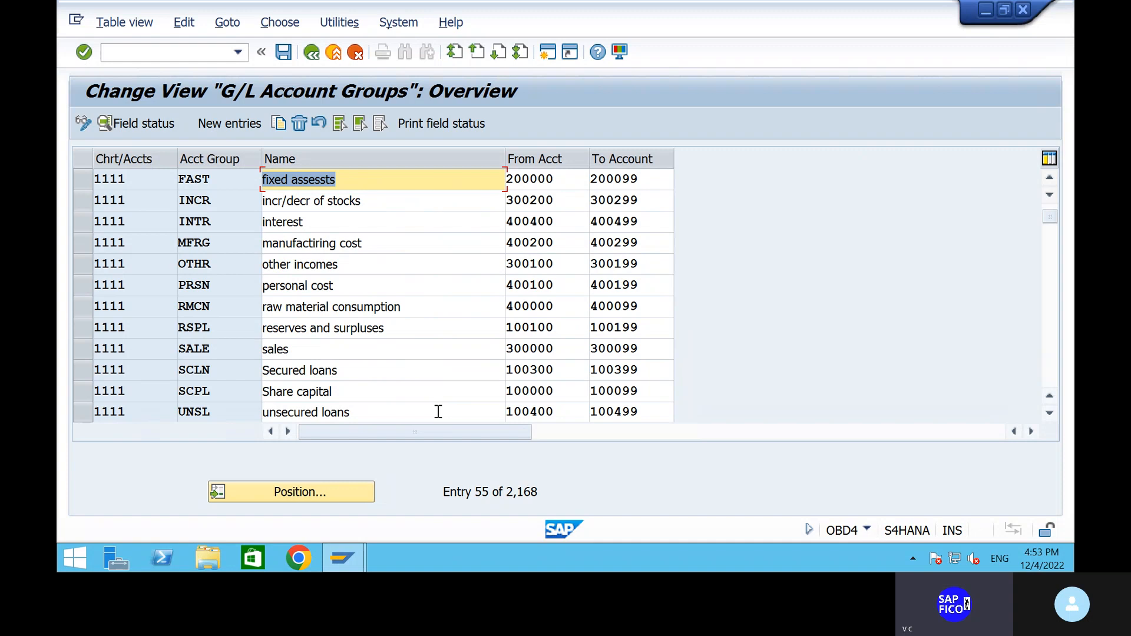
pyautogui.scroll(-1, 433, 406)
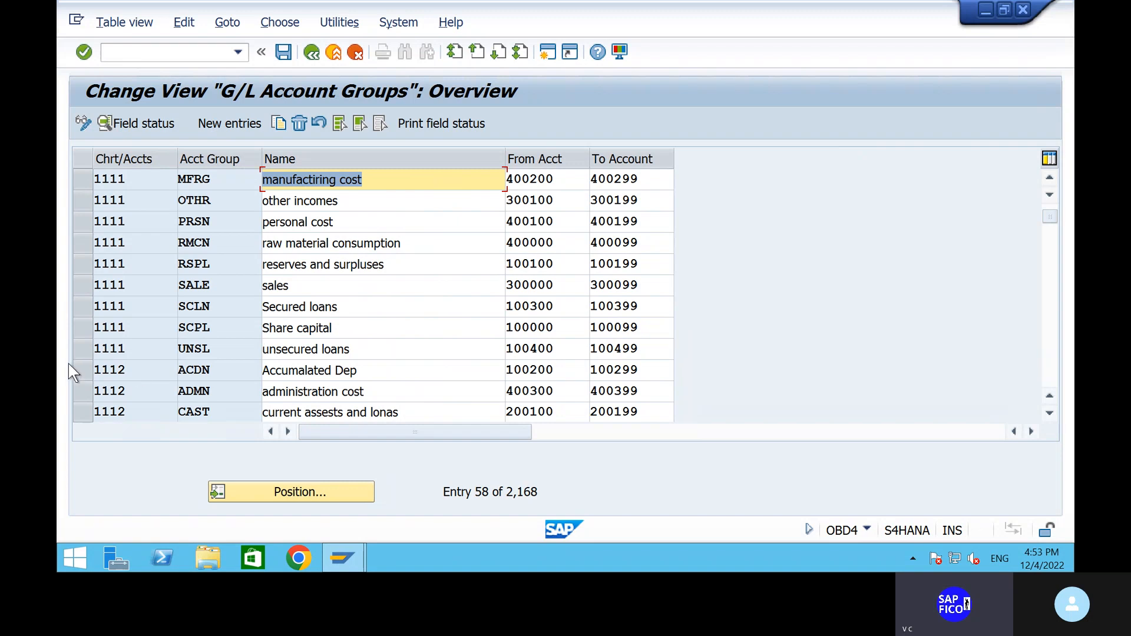
pyautogui.click(77, 349)
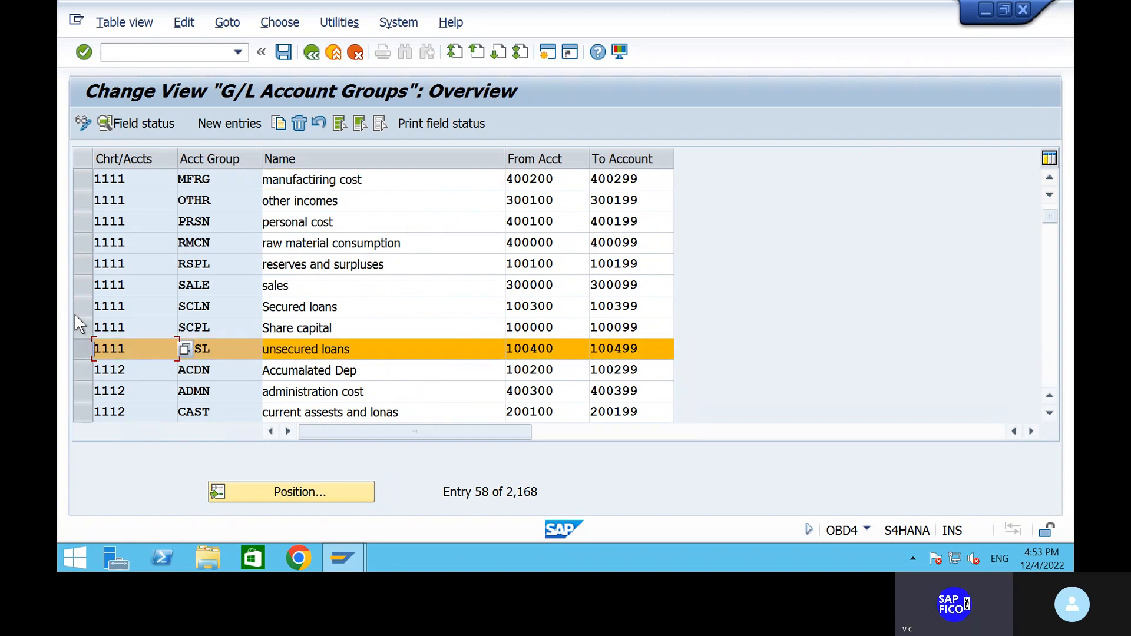
pyautogui.click(77, 328)
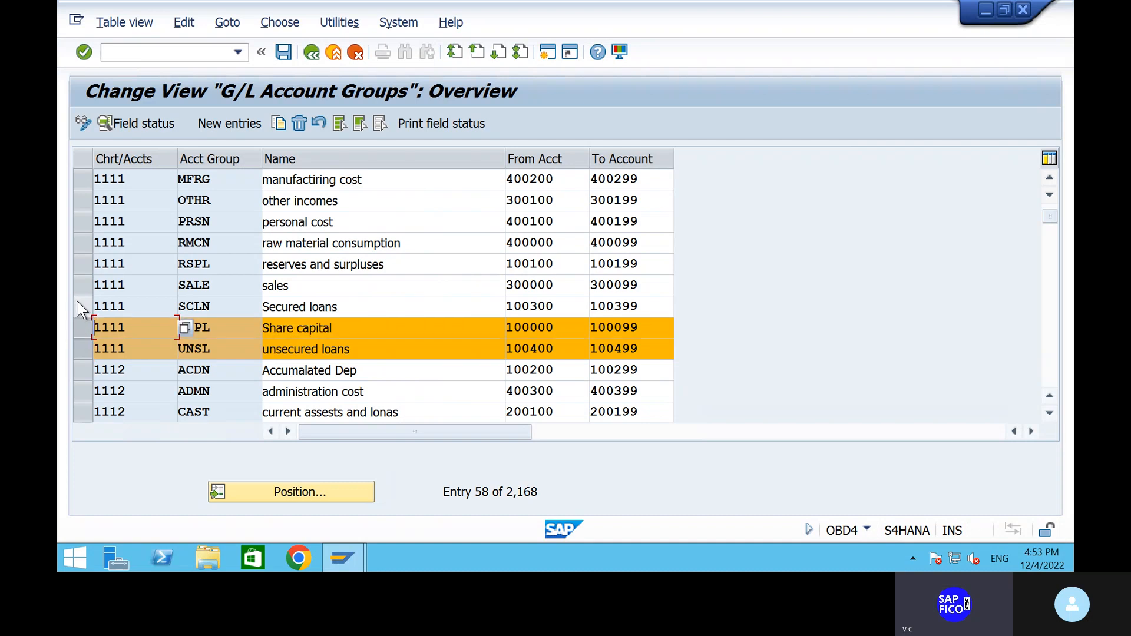
pyautogui.click(77, 335)
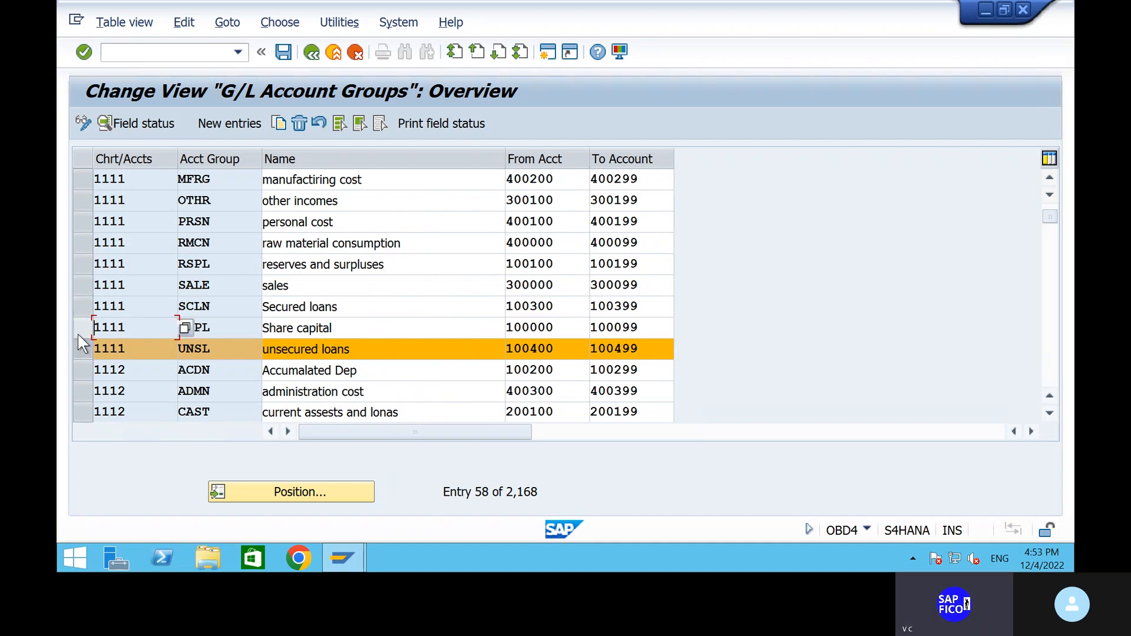
pyautogui.click(79, 329)
pyautogui.click(79, 336)
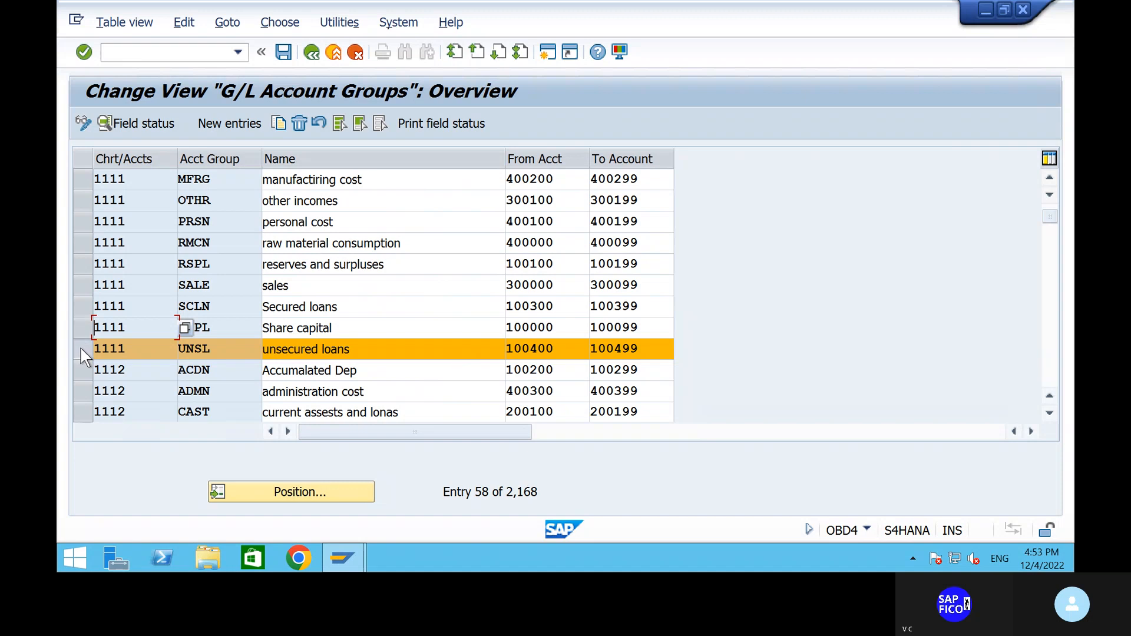
pyautogui.click(80, 348)
# Step: Select the account groups ACDN, ADMN, CAST, CLPR, DEPR and FAST of chart of accounts 1111
pyautogui.scroll(3, 128, 275)
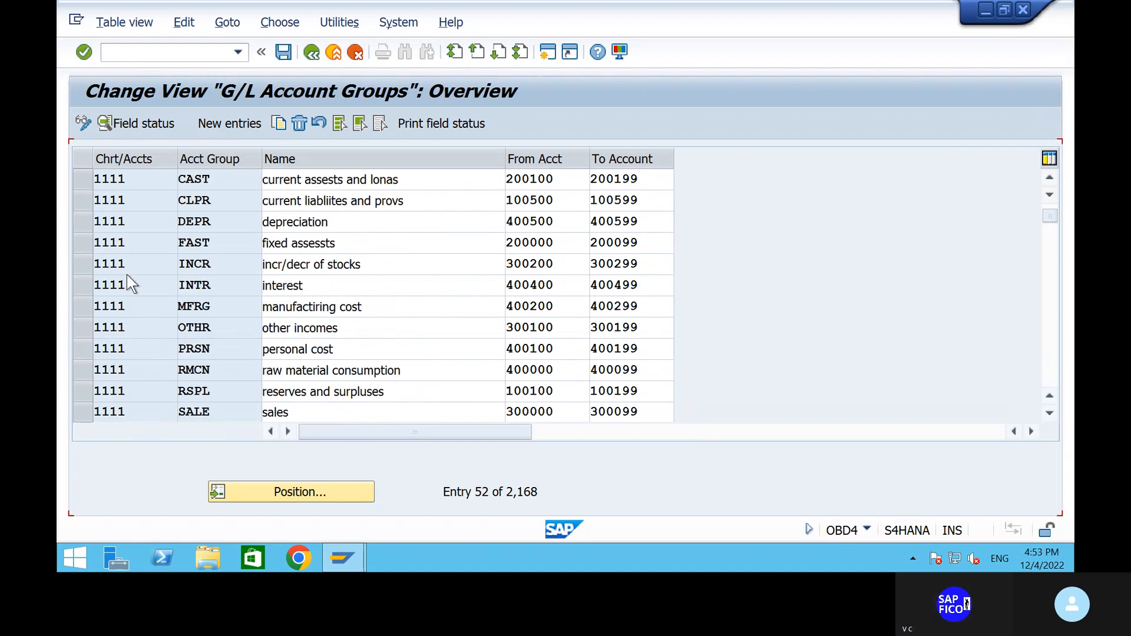
pyautogui.click(76, 198)
pyautogui.click(77, 218)
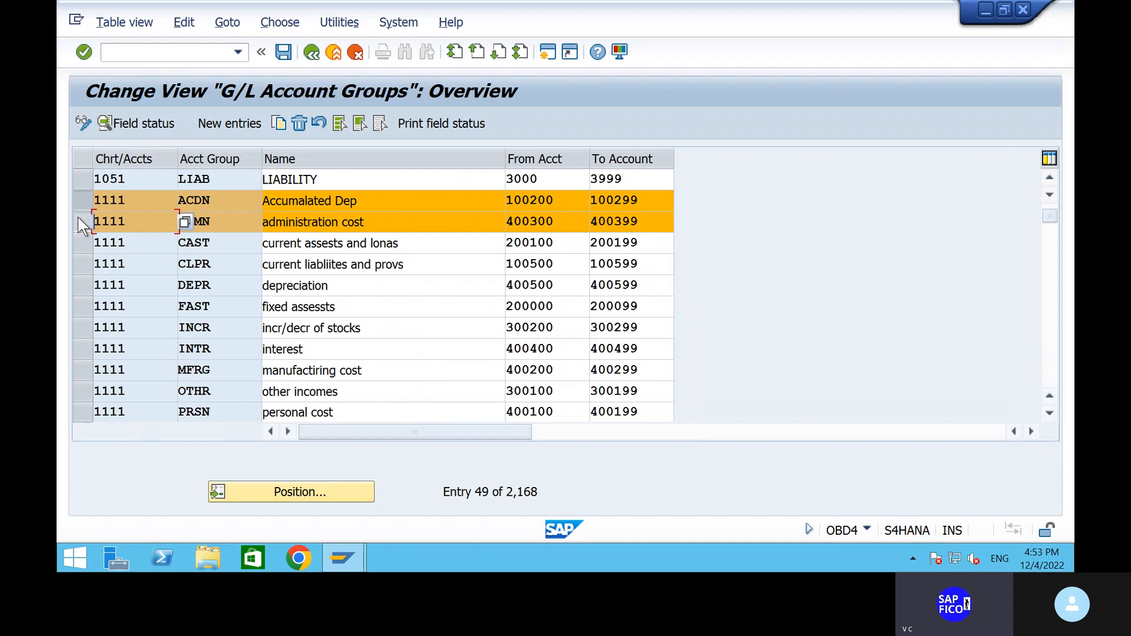
pyautogui.click(81, 247)
pyautogui.click(75, 278)
pyautogui.click(76, 271)
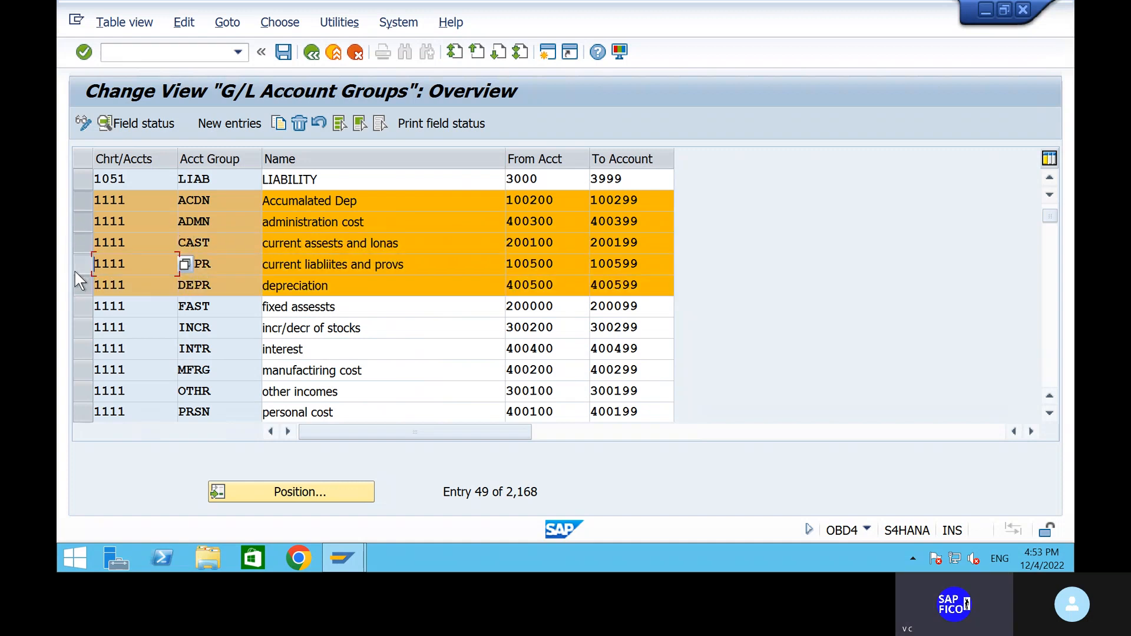
pyautogui.click(76, 293)
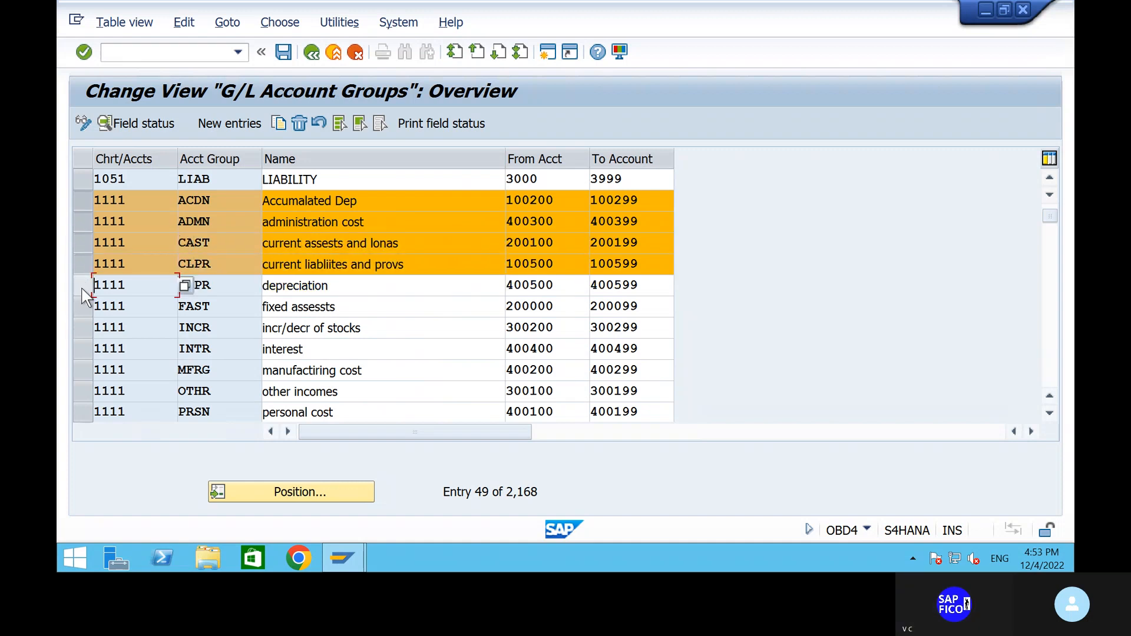
pyautogui.click(82, 289)
pyautogui.click(82, 311)
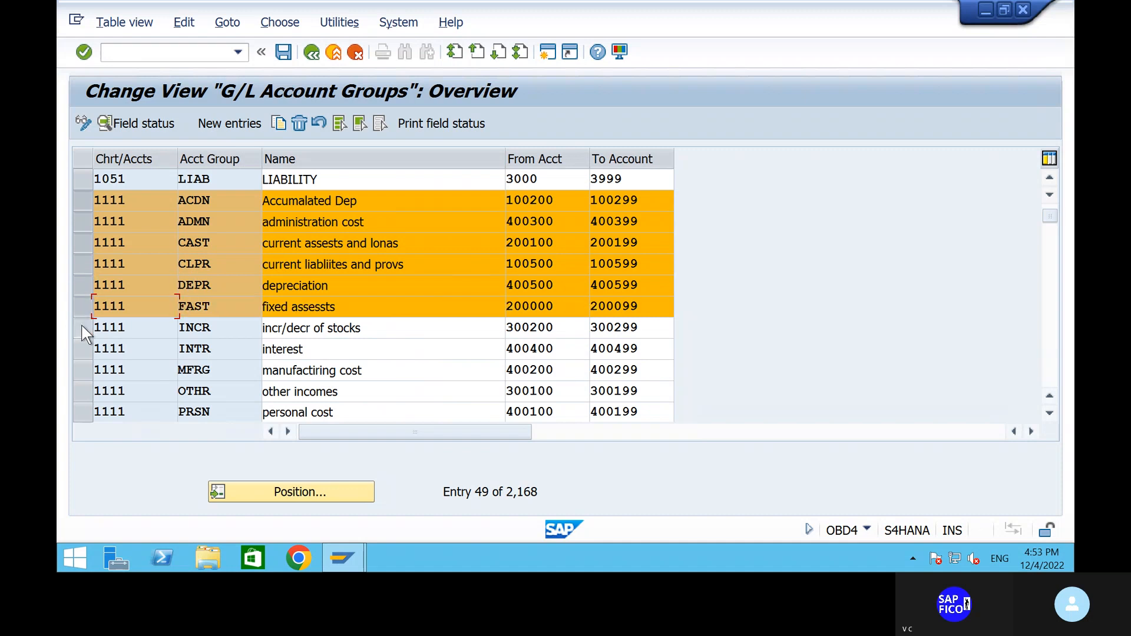
# Step: Extend the selection with chart 1111's groups INCR, INTR, MFRG, OTHR, PRSN, RMCN and RSPL
pyautogui.click(82, 330)
pyautogui.click(83, 352)
pyautogui.click(79, 373)
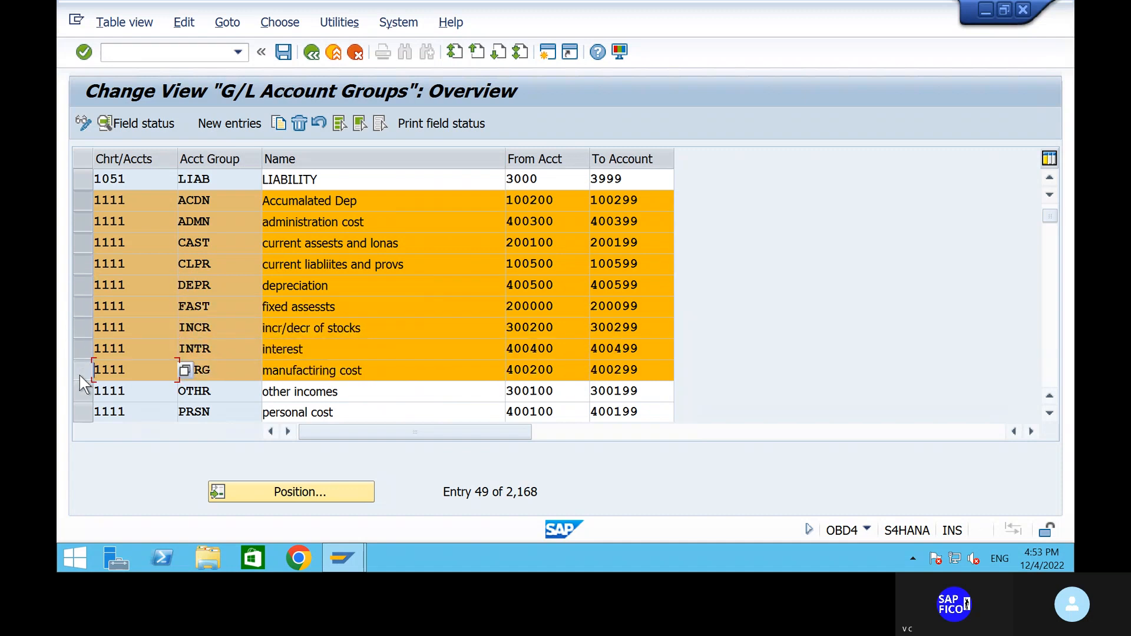
pyautogui.click(83, 412)
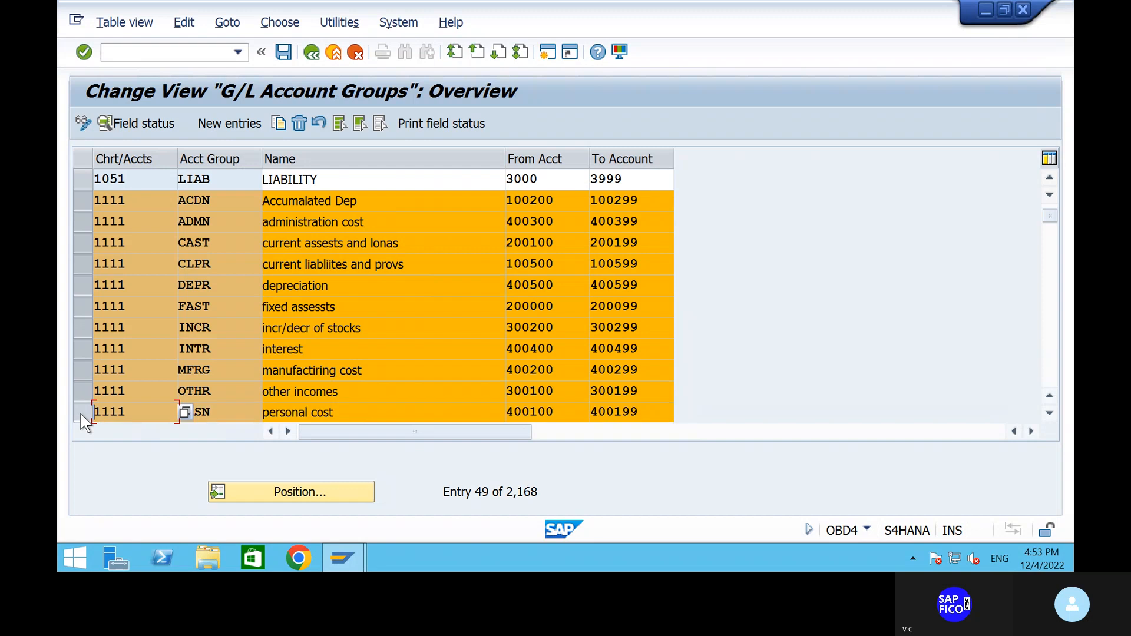
pyautogui.scroll(-1, 762, 355)
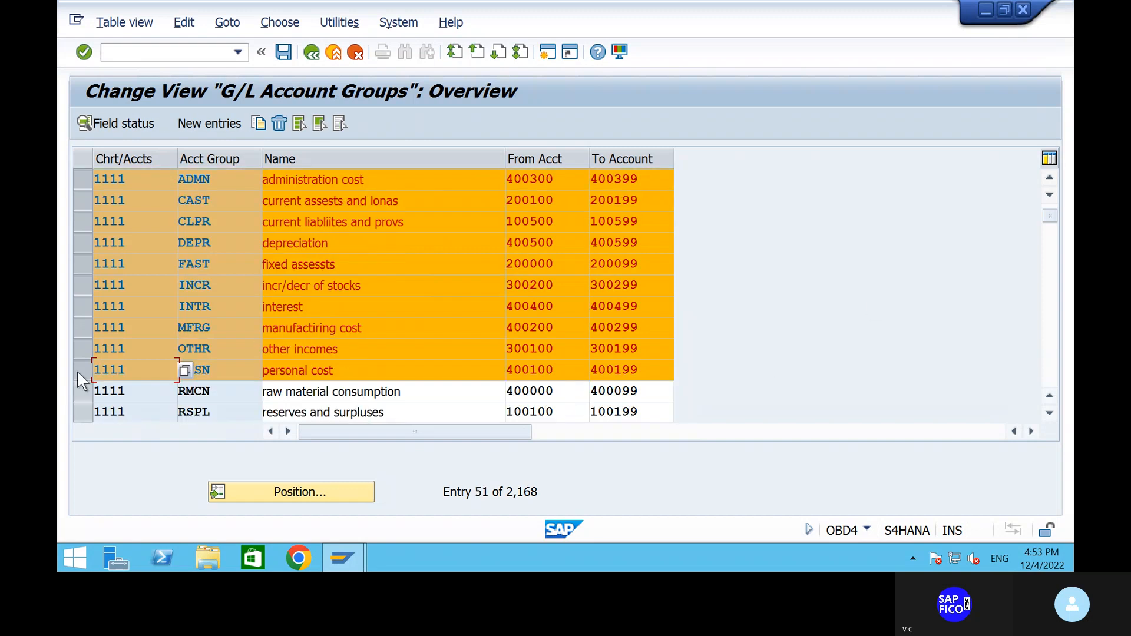
pyautogui.click(83, 393)
pyautogui.click(83, 413)
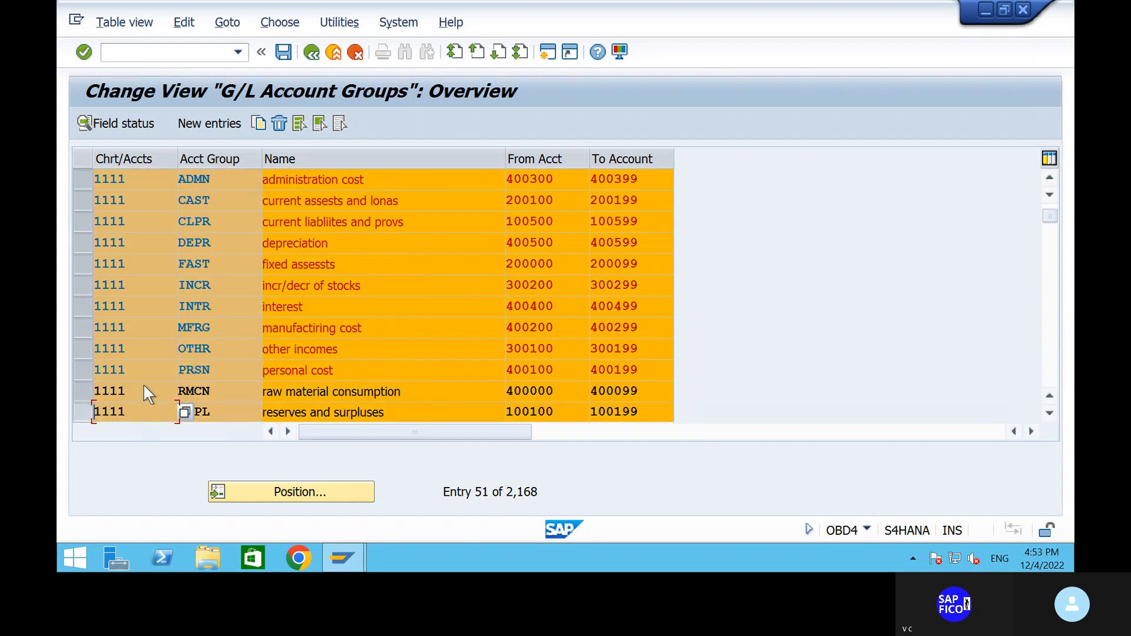
# Step: Add chart 1111's remaining groups SALE, SCLN, SCPL and UNSL to the selection
pyautogui.scroll(-1, 720, 309)
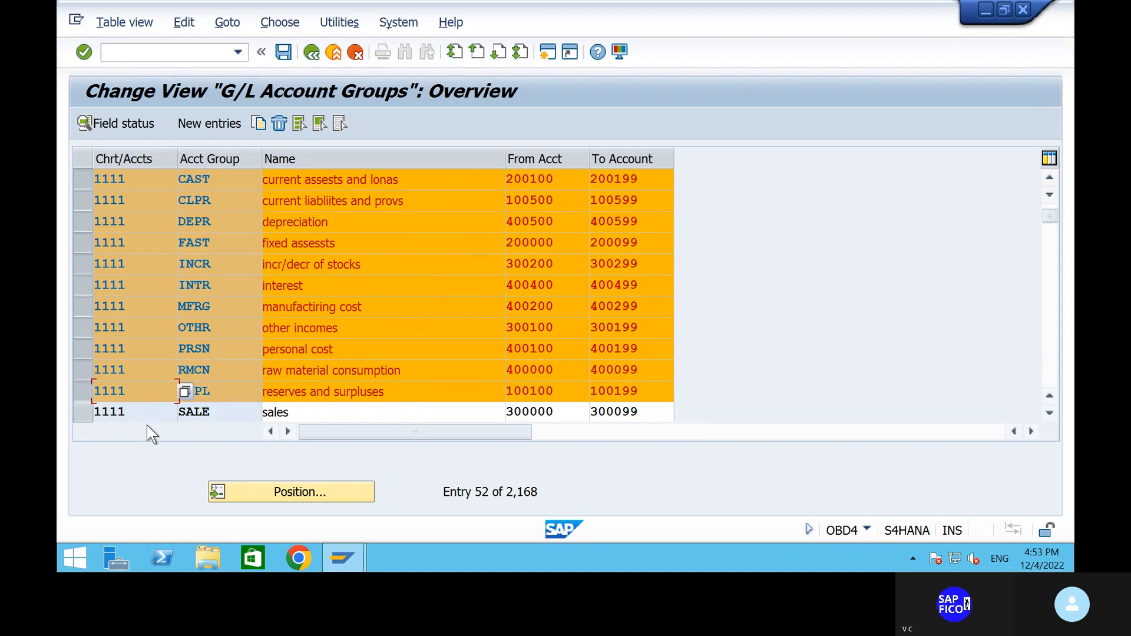
pyautogui.click(82, 413)
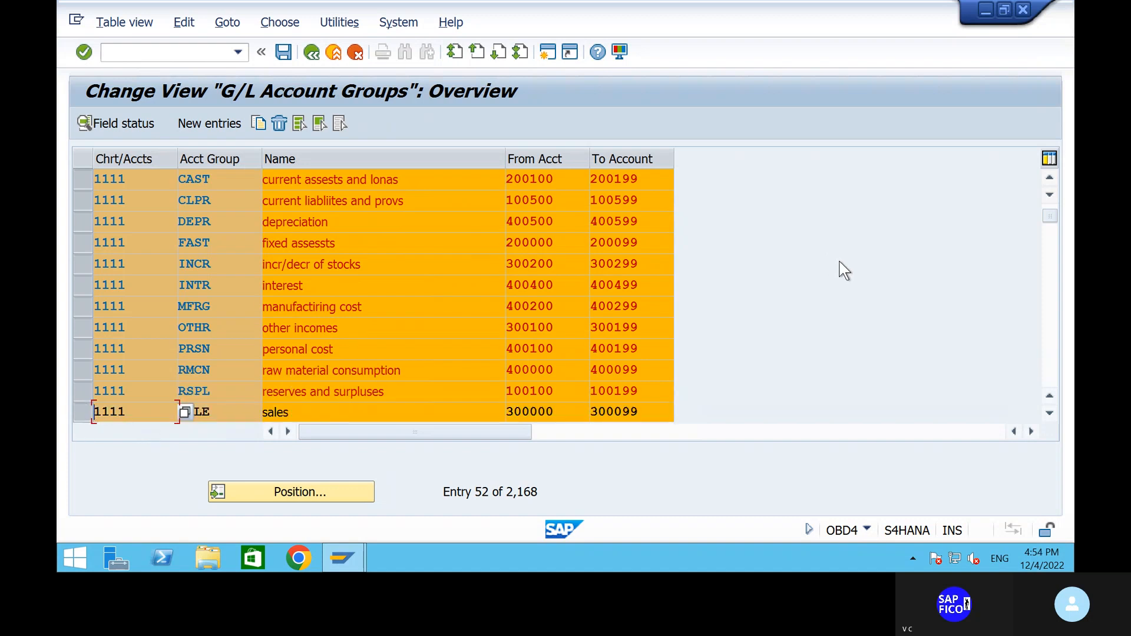
pyautogui.scroll(-6, 843, 271)
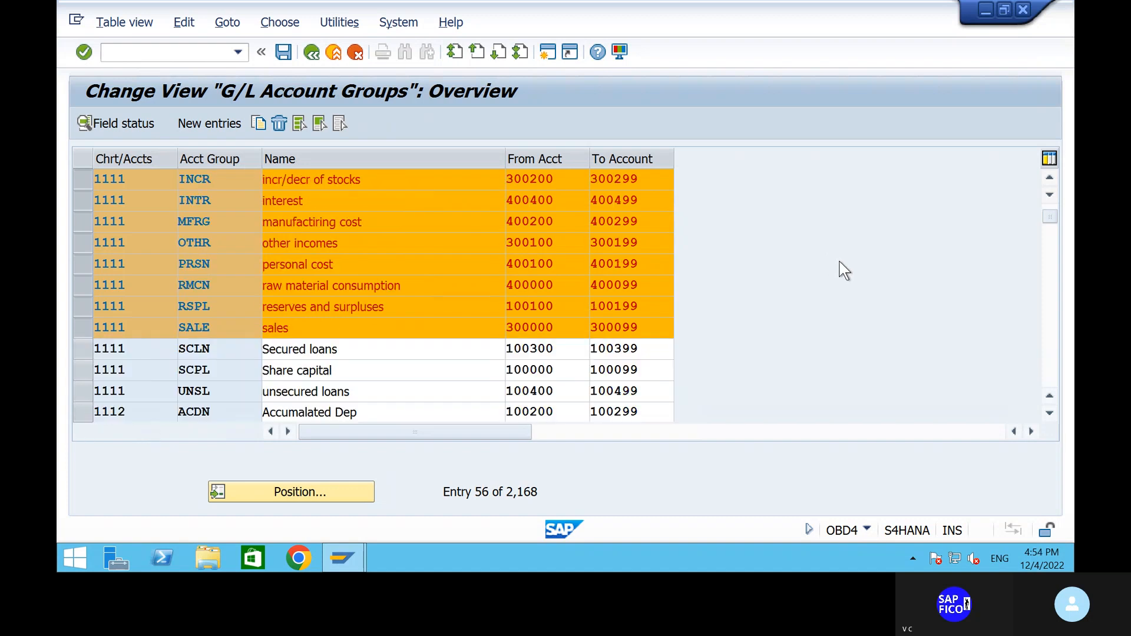
pyautogui.click(79, 309)
pyautogui.click(79, 319)
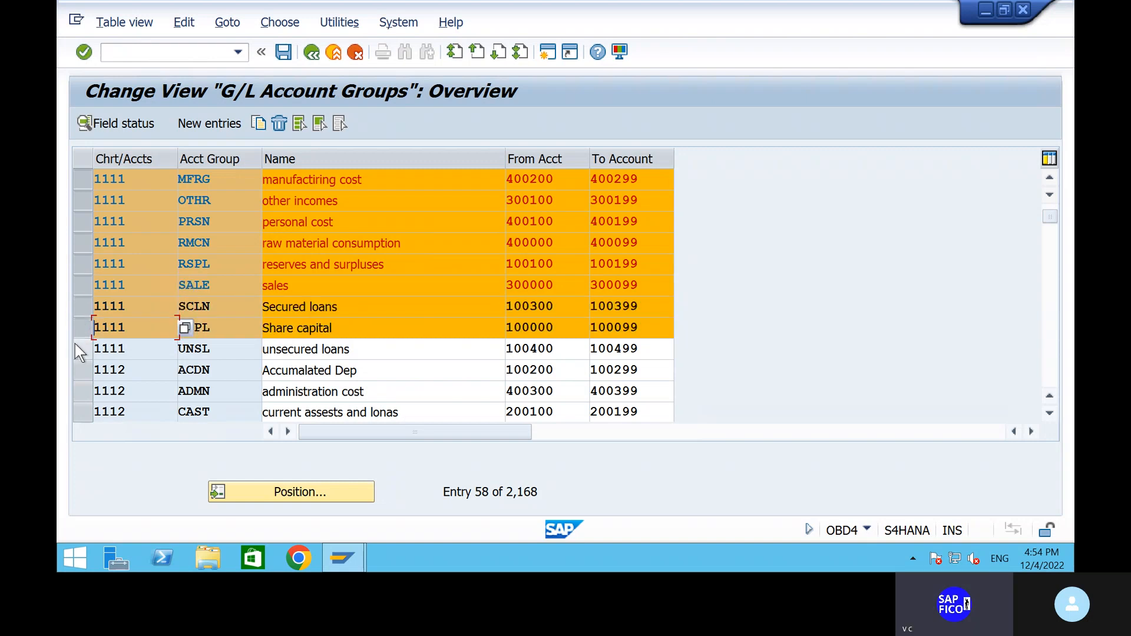
pyautogui.click(82, 348)
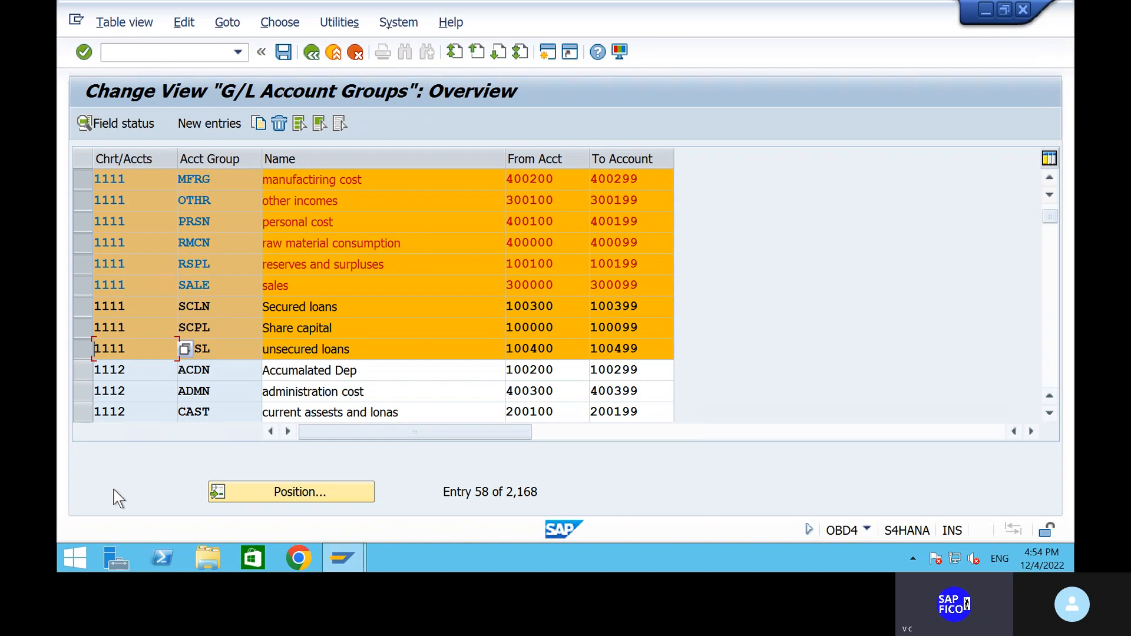
# Step: Copy the selected account groups and set the chart of accounts of the ACDN copy to SHOC
pyautogui.click(257, 126)
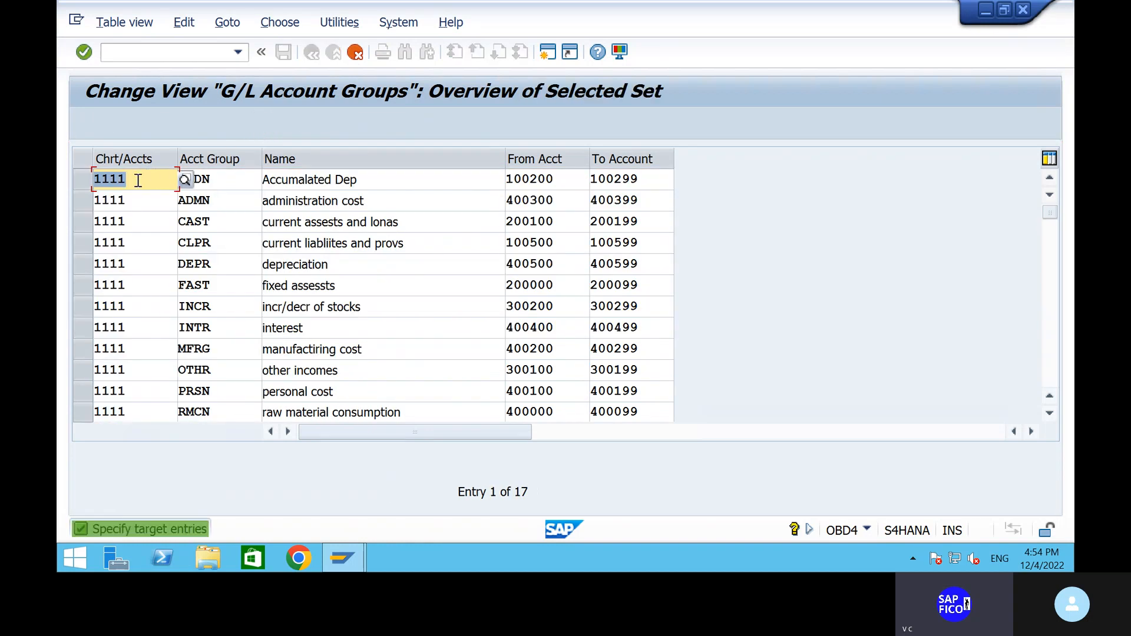
pyautogui.press('BackSpace')
pyautogui.write('S')
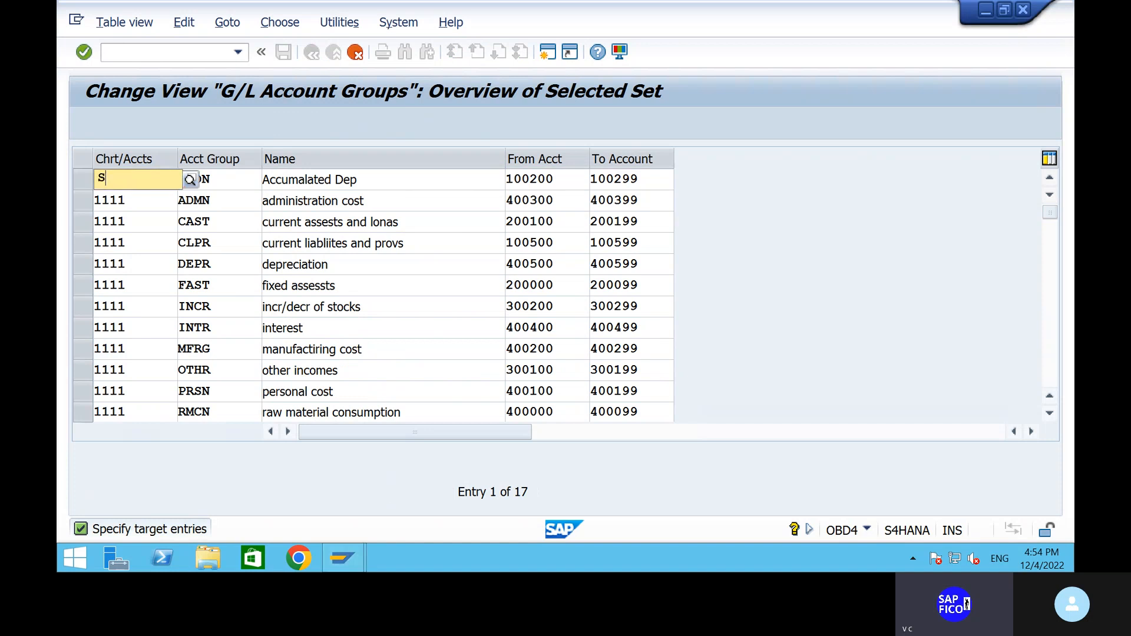
pyautogui.write('H')
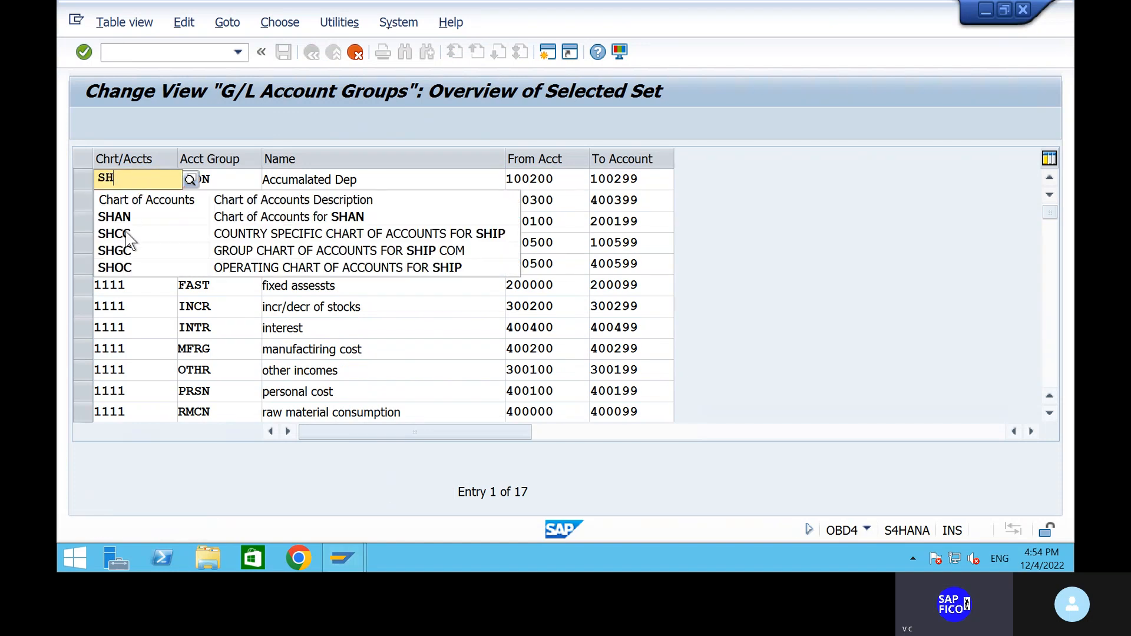
pyautogui.click(137, 272)
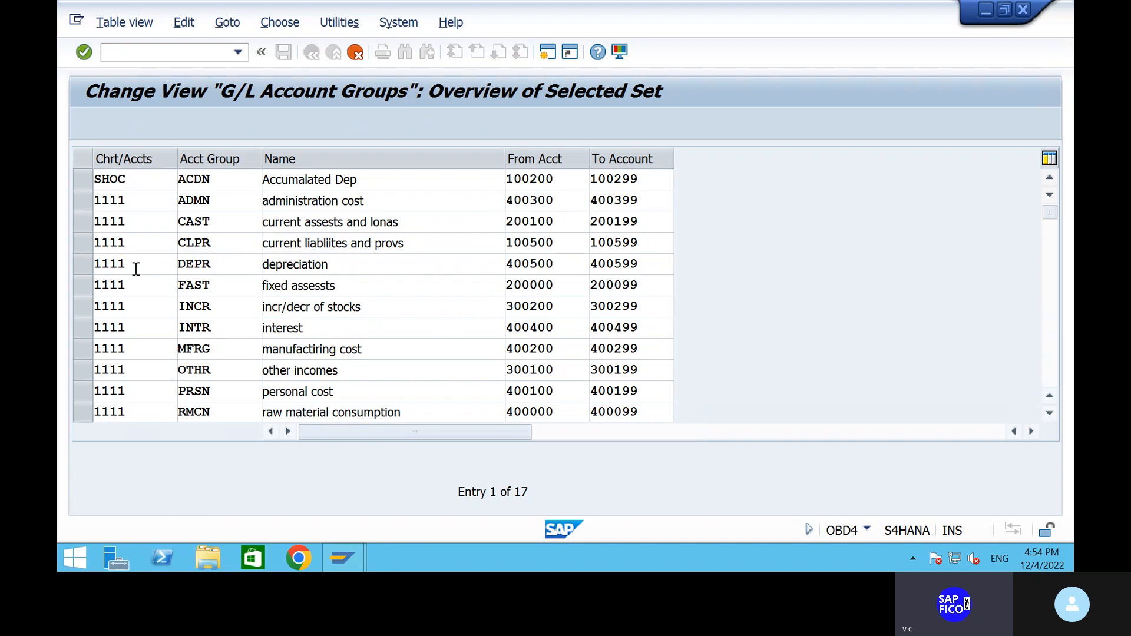
# Step: Set the chart of accounts of the administration cost group ADMN to SHOC
pyautogui.click(135, 202)
pyautogui.press('BackSpace')
pyautogui.press('BackSpace')
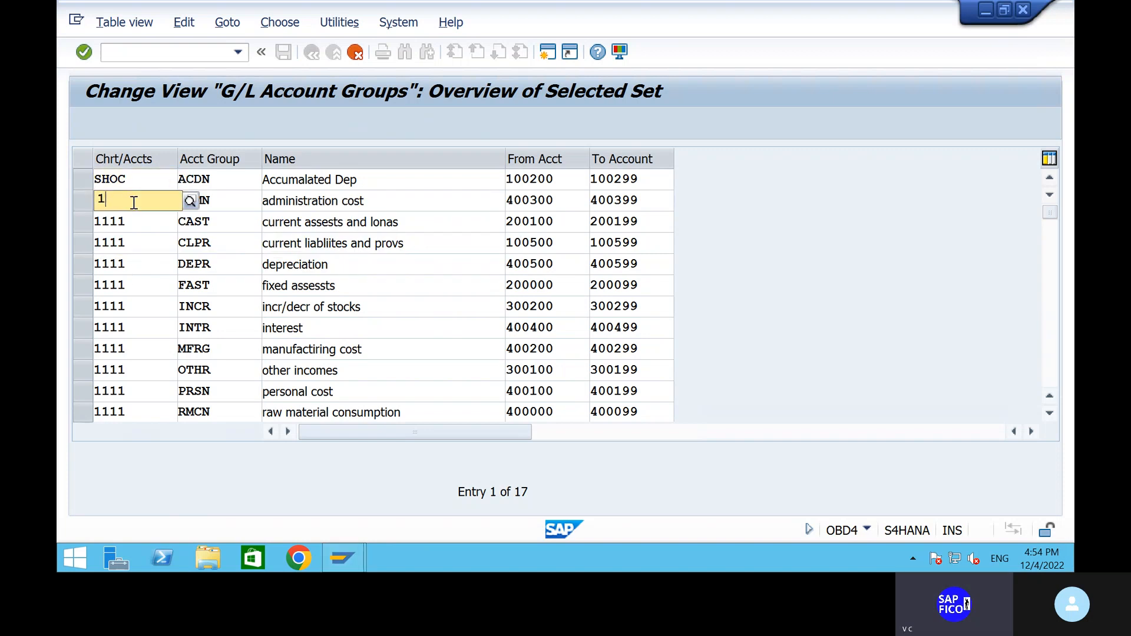
pyautogui.press('BackSpace')
pyautogui.write('SH')
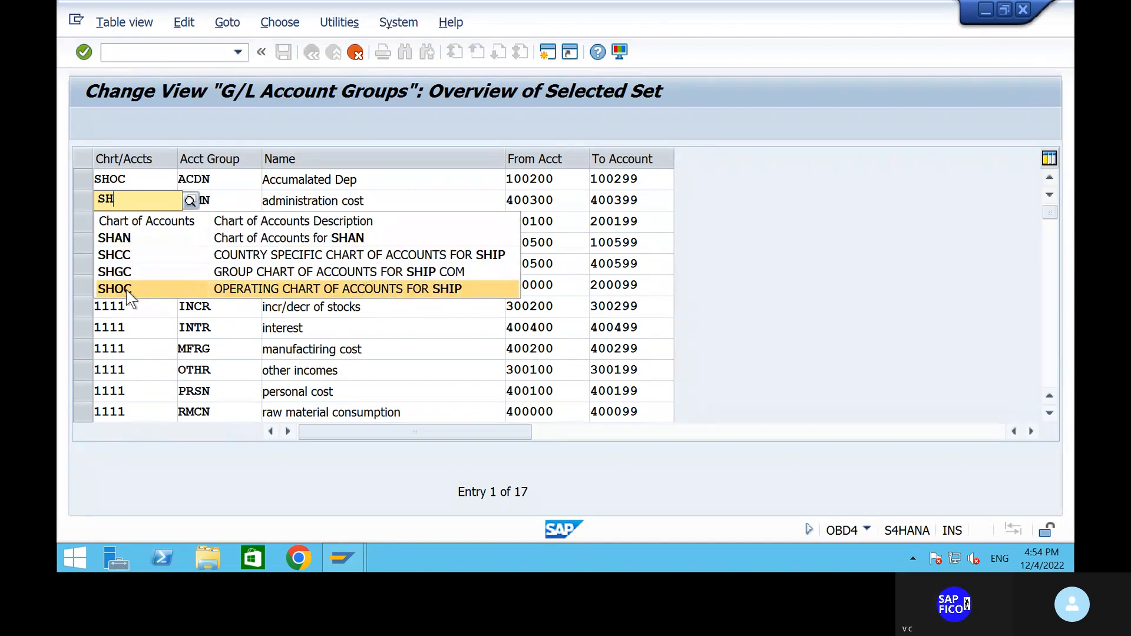
pyautogui.click(135, 289)
# Step: Set the chart of accounts of the current assets group CAST to SHOC
pyautogui.click(139, 220)
pyautogui.press('BackSpace')
pyautogui.press('BackSpace')
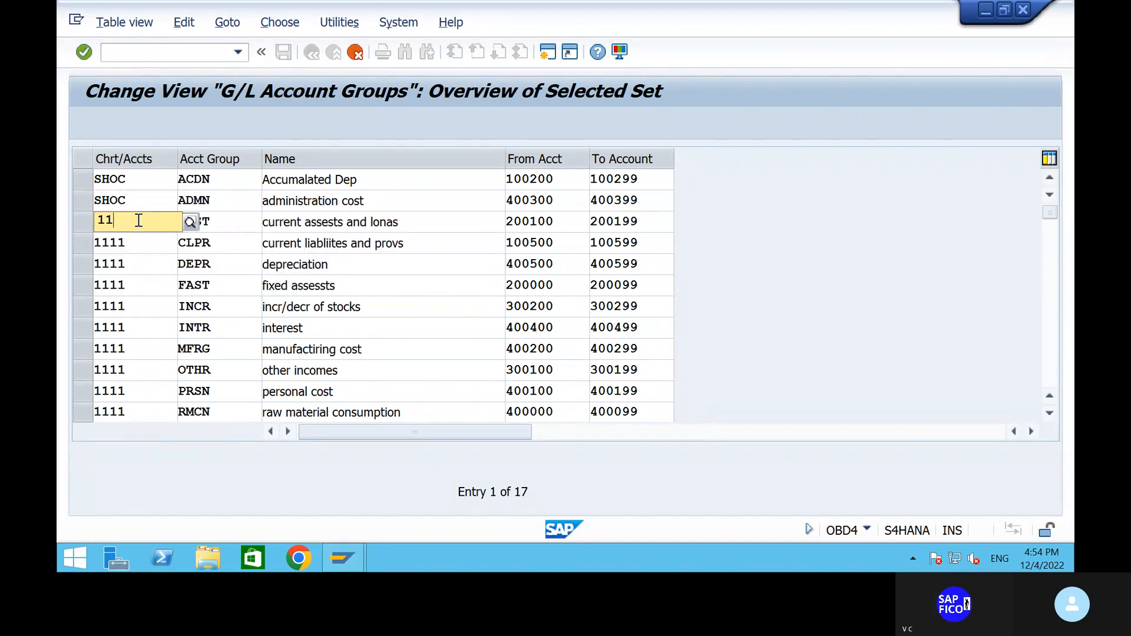
pyautogui.press('BackSpace')
pyautogui.write('SH')
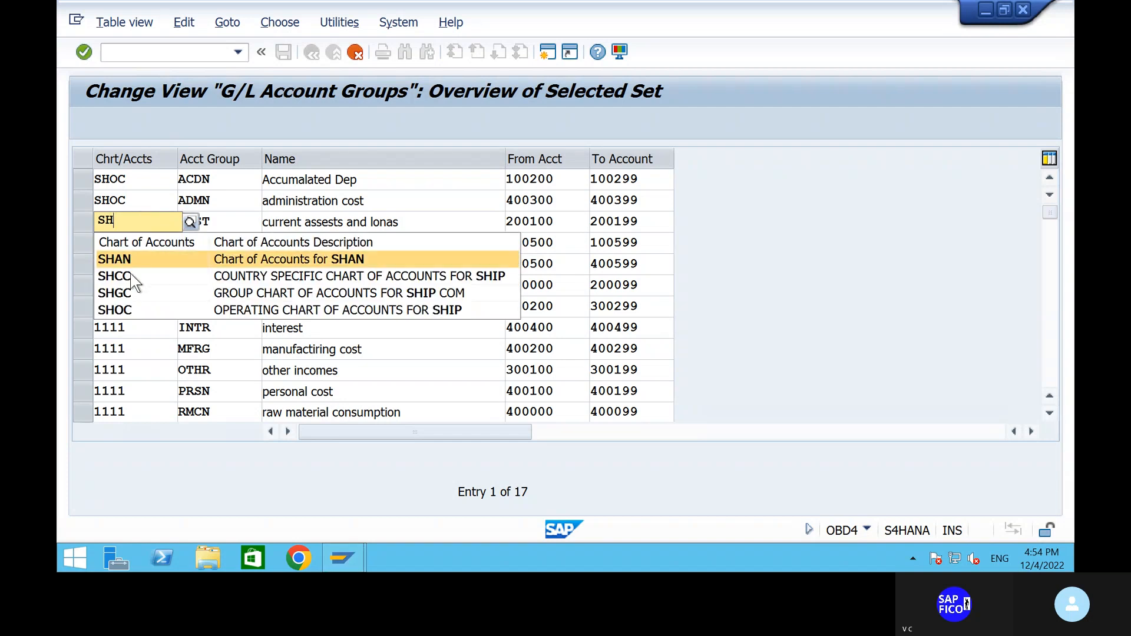
pyautogui.click(129, 309)
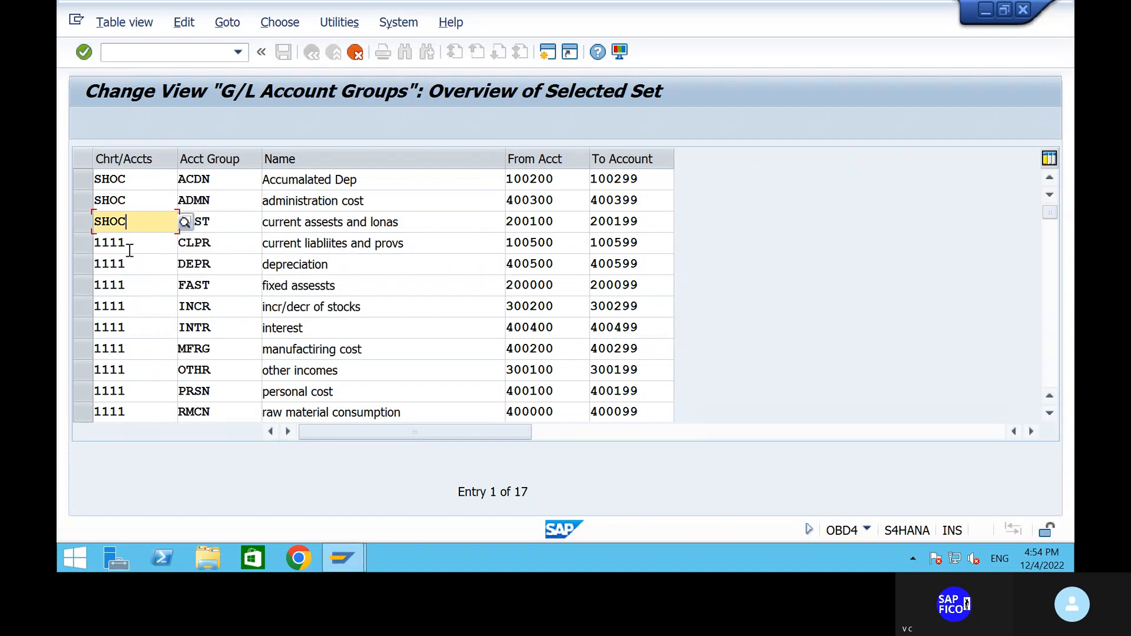
# Step: Set the chart of accounts of the current liabilities group CLPR to SHOC
pyautogui.click(130, 251)
pyautogui.press('BackSpace')
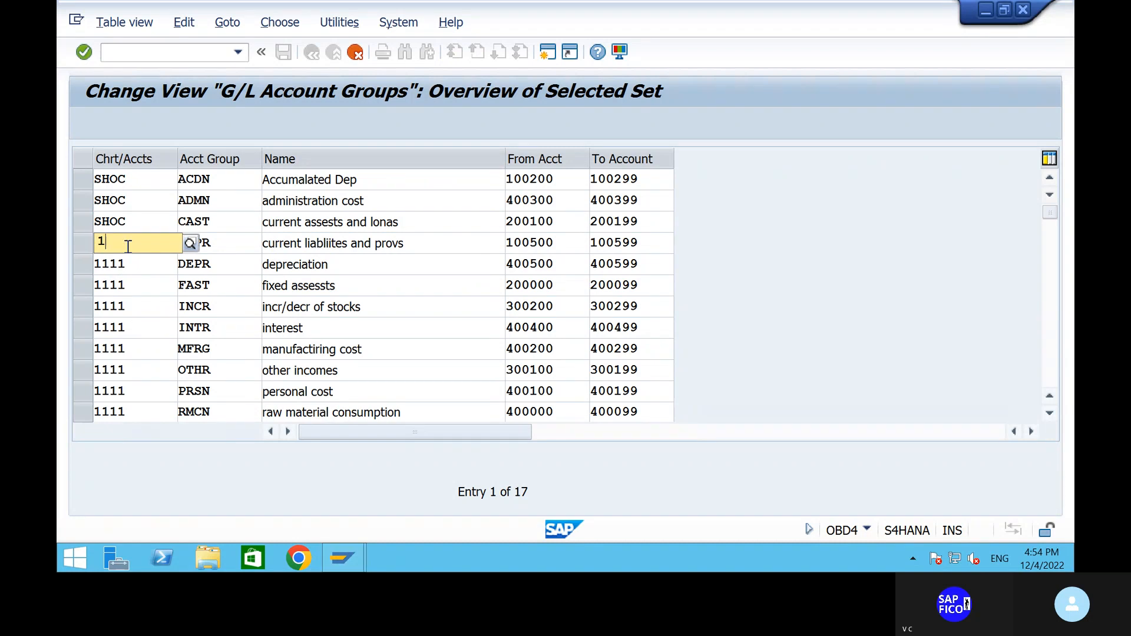
pyautogui.press('BackSpace')
pyautogui.write('SHO')
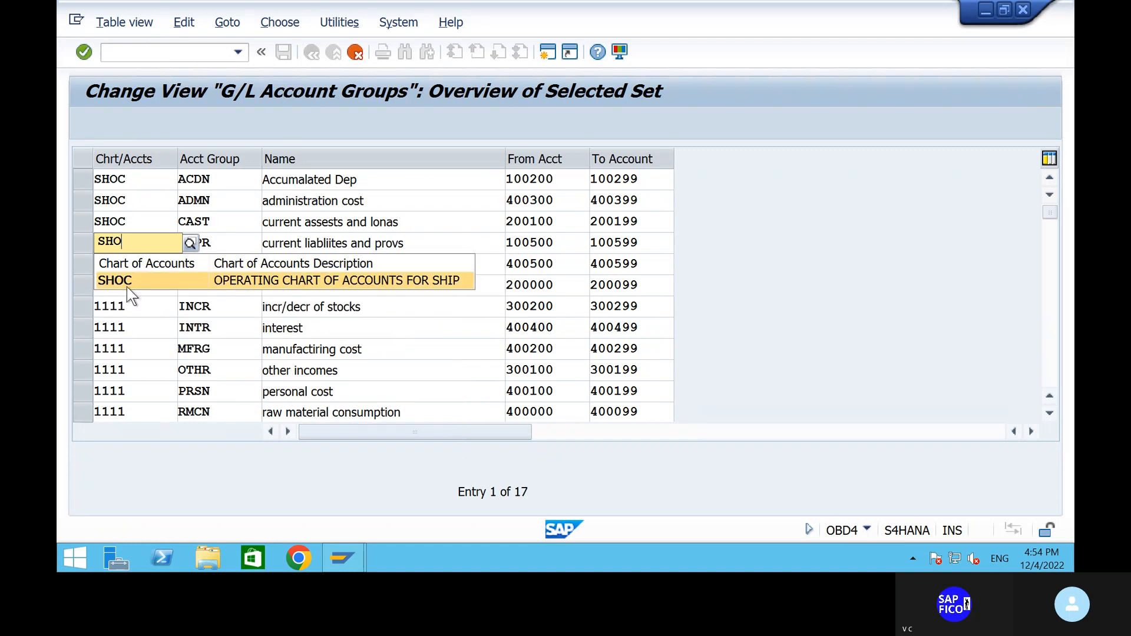
pyautogui.click(126, 286)
# Step: Set the chart of accounts of the depreciation group DEPR to SHOC
pyautogui.click(133, 262)
pyautogui.press('BackSpace')
pyautogui.press('BackSpace')
pyautogui.press('BackSpace')
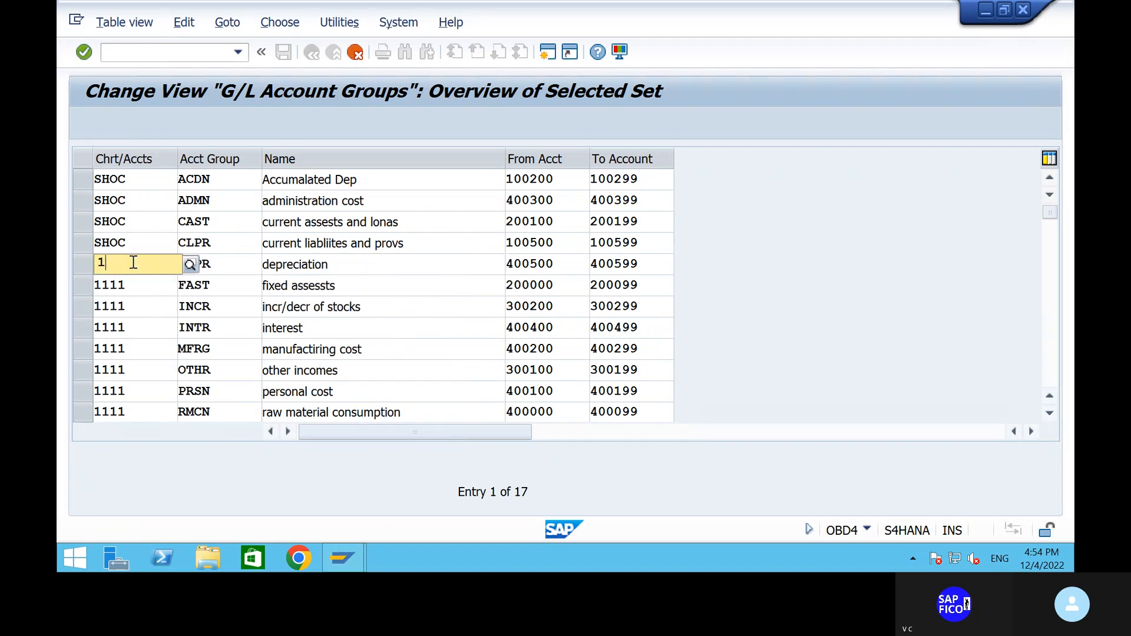
pyautogui.press('BackSpace')
pyautogui.write('SH')
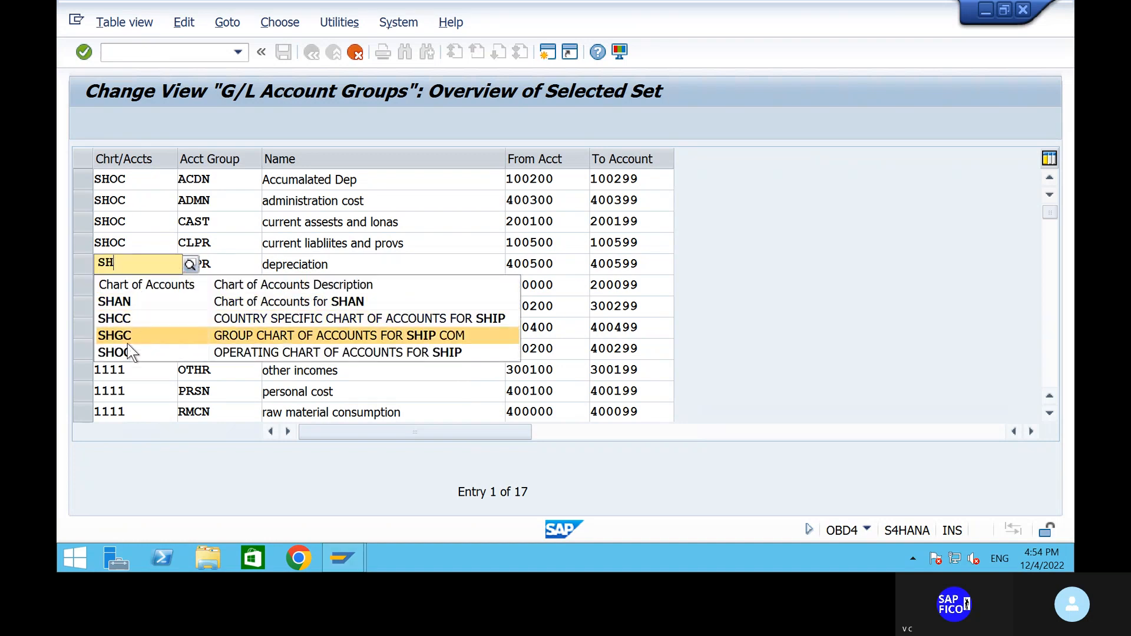
pyautogui.click(131, 328)
# Step: Set the chart of accounts of the fixed assets group FAST to SHOC
pyautogui.click(141, 287)
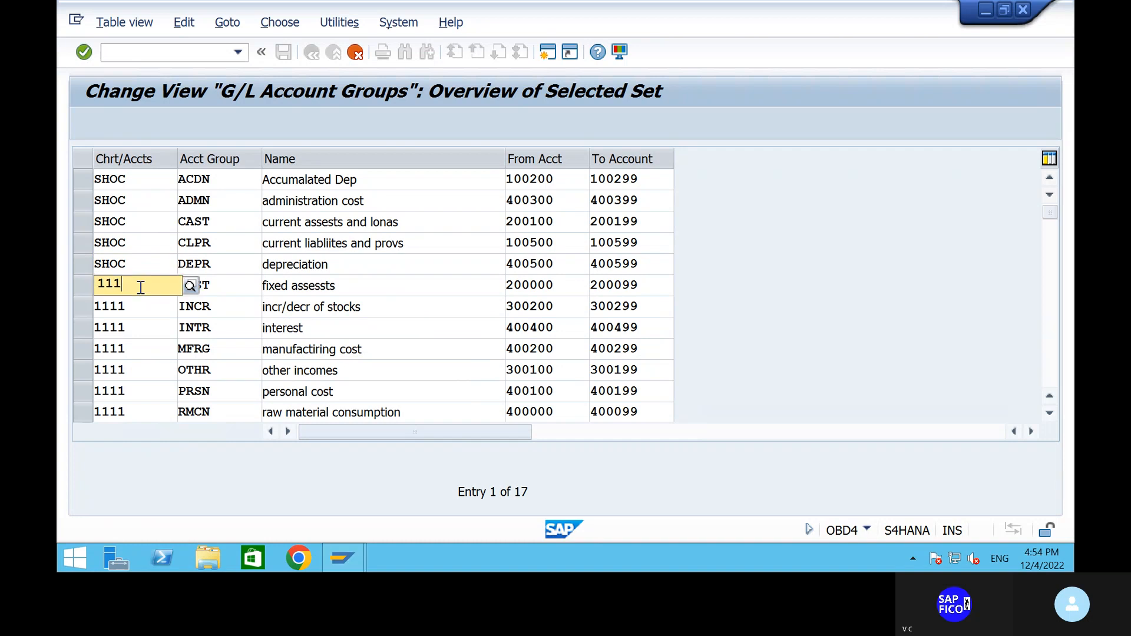
pyautogui.press('BackSpace')
pyautogui.press('BackSpace')
pyautogui.press('BackSpace')
pyautogui.press('BackSpace')
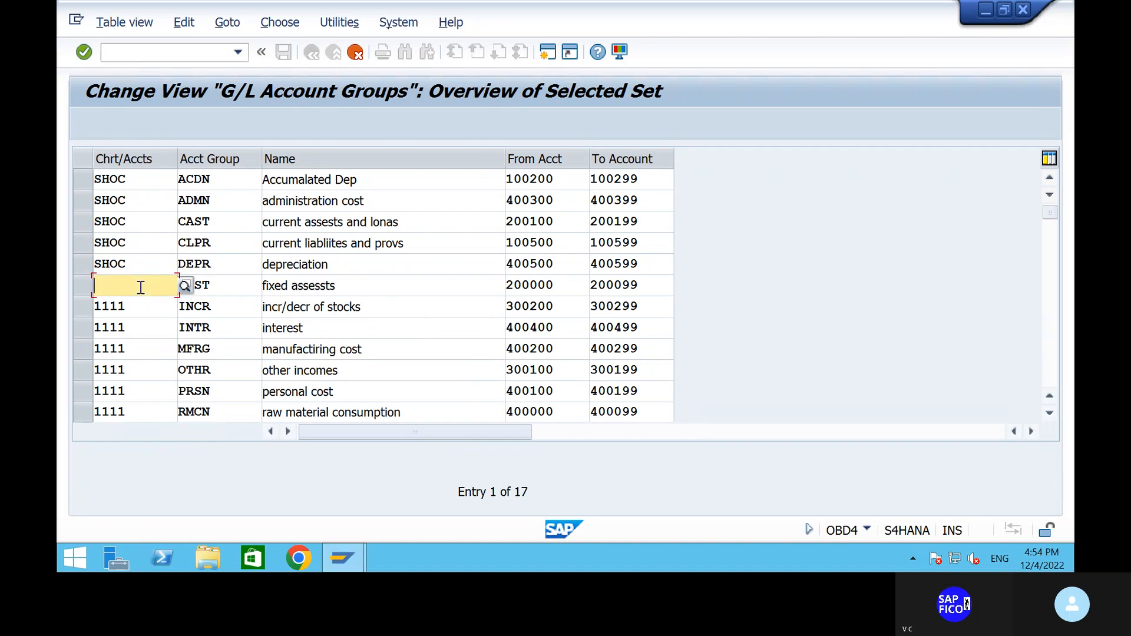
pyautogui.write('SHOC')
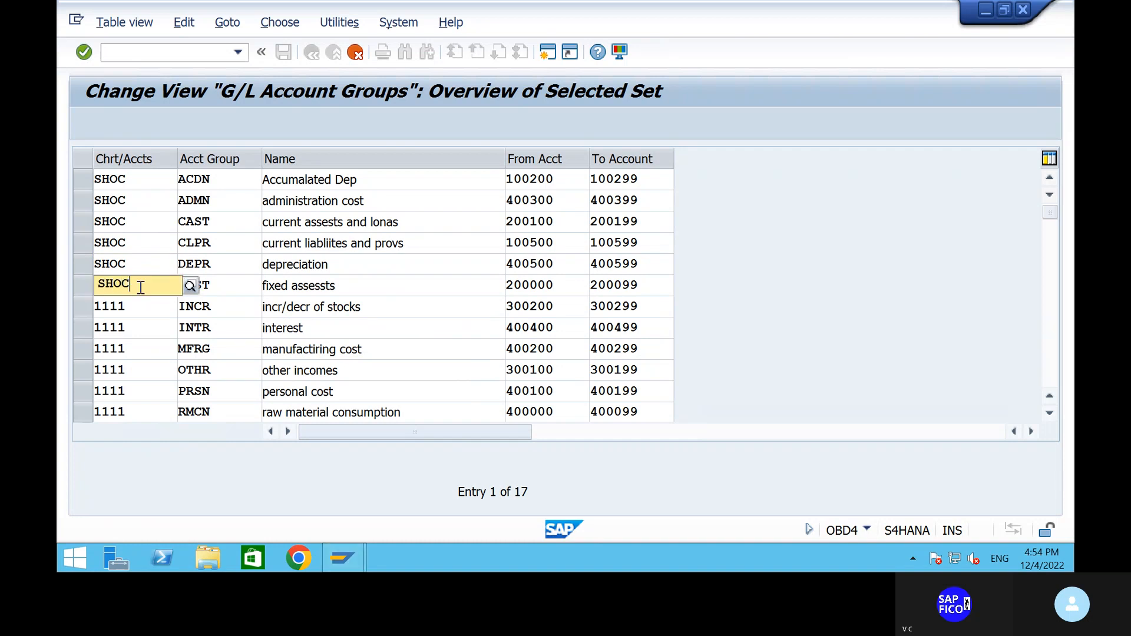
pyautogui.click(138, 321)
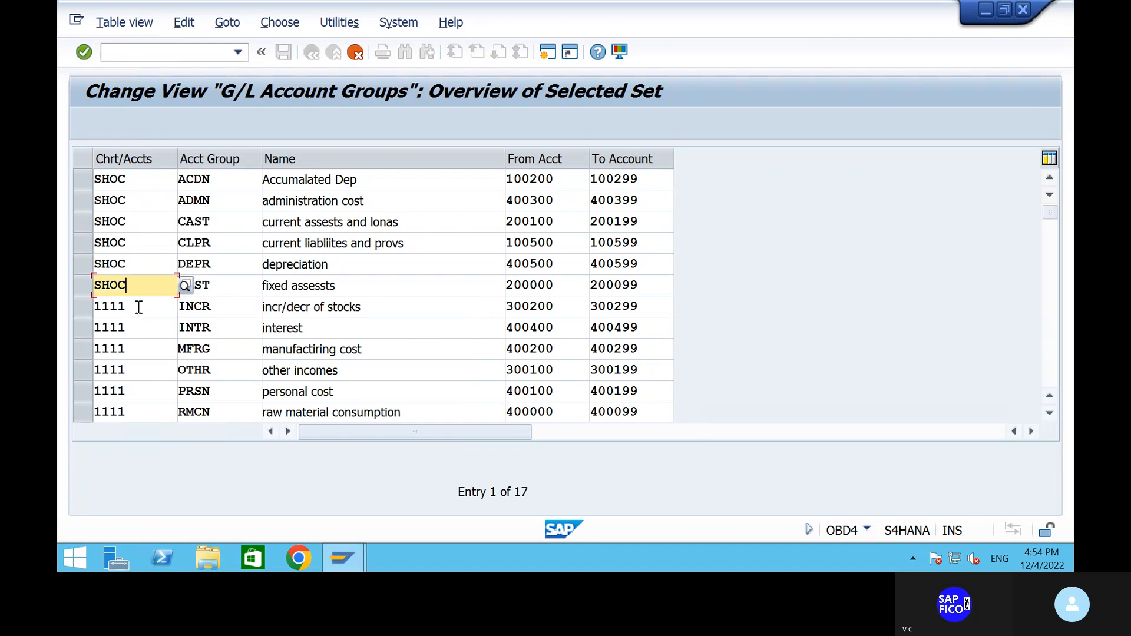
# Step: Set the chart of accounts of the incr/decr of stocks group INCR to SHOC
pyautogui.click(138, 307)
pyautogui.press('BackSpace')
pyautogui.press('BackSpace')
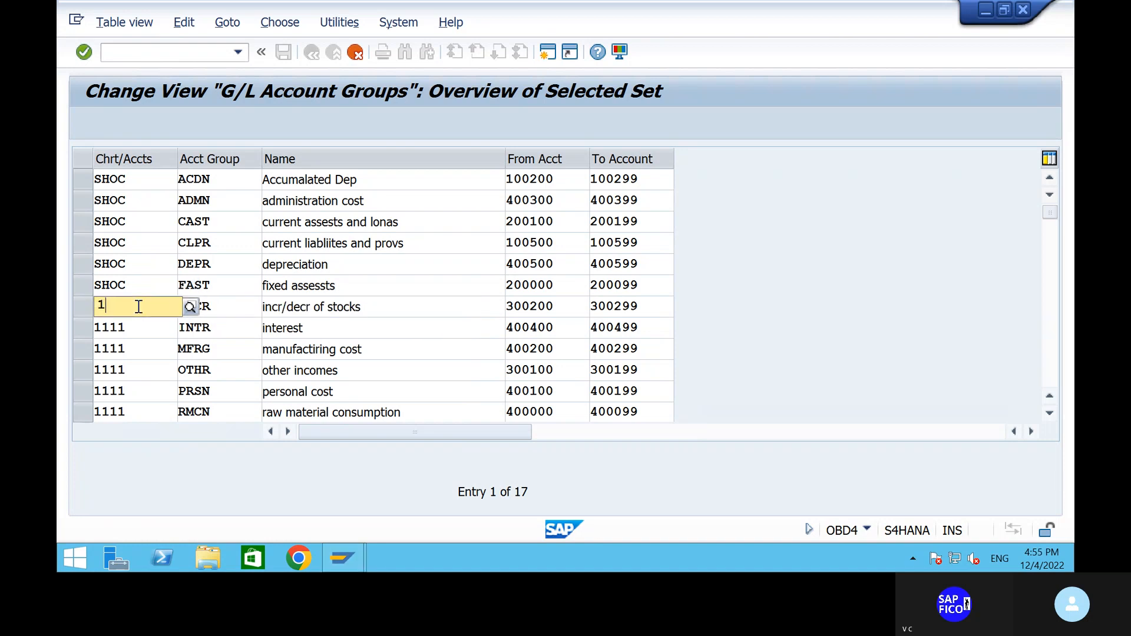
pyautogui.press('BackSpace')
pyautogui.write('SHO')
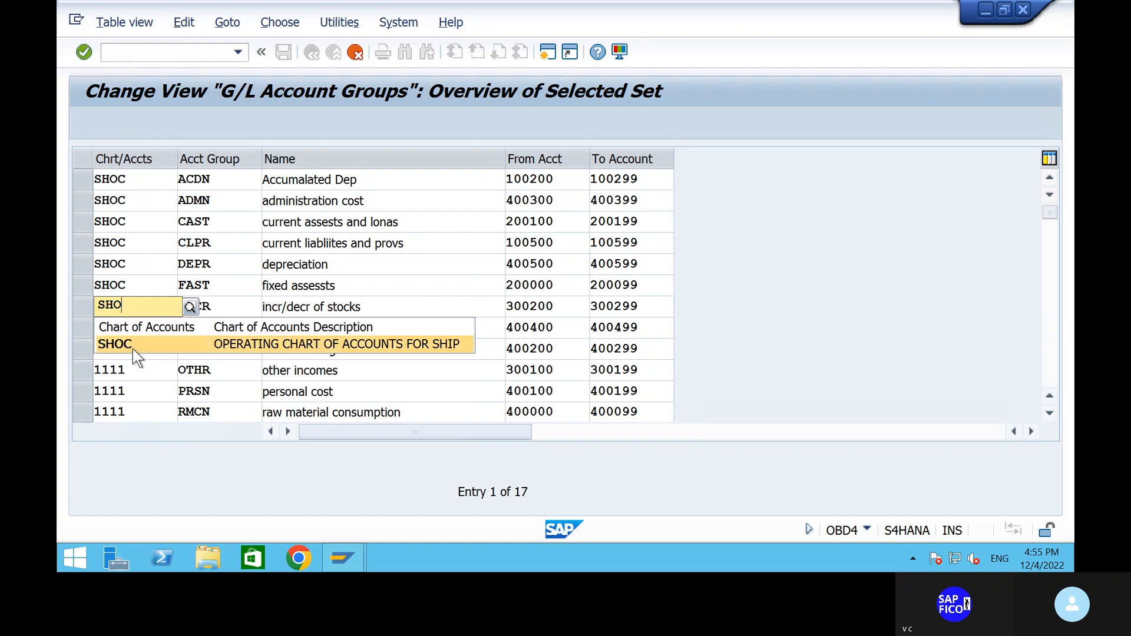
pyautogui.click(133, 349)
# Step: Set the chart of accounts of the interest group INTR to SHOC
pyautogui.click(134, 329)
pyautogui.press('BackSpace')
pyautogui.press('BackSpace')
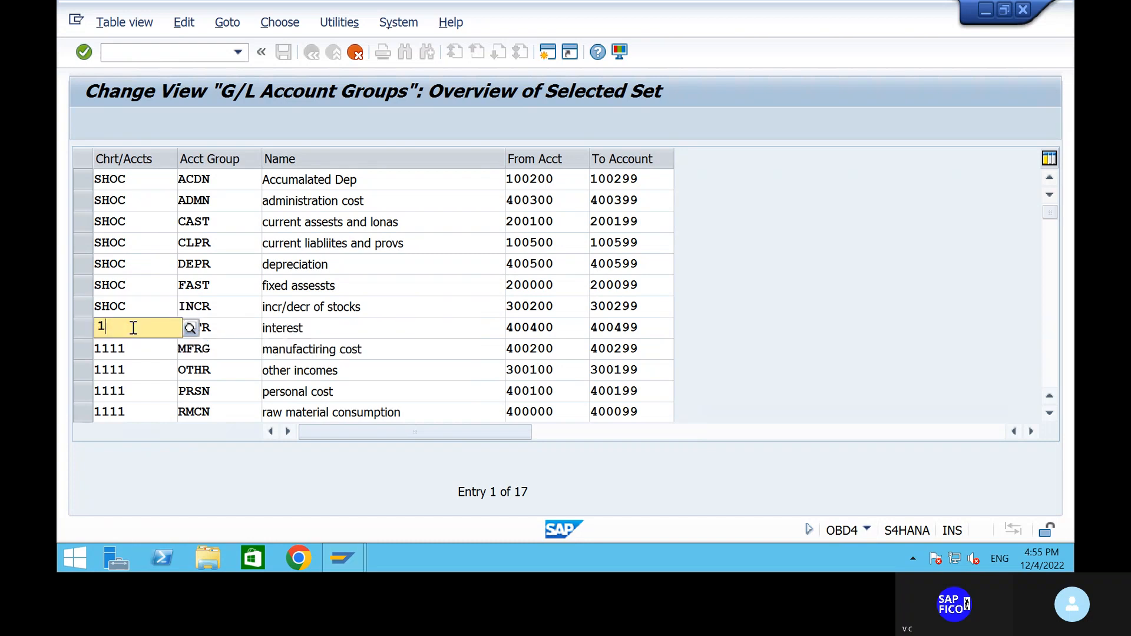
pyautogui.press('BackSpace')
pyautogui.write('SHO')
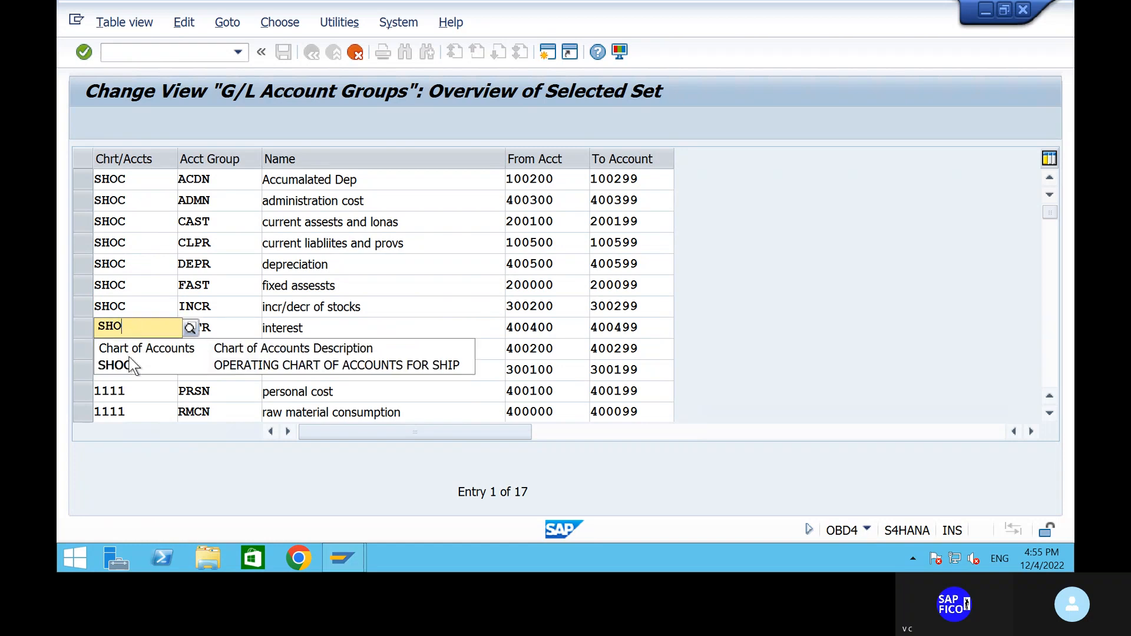
pyautogui.click(132, 368)
# Step: Set the chart of accounts of the manufacturing cost group MFRG to SHOC
pyautogui.click(132, 354)
pyautogui.press('BackSpace')
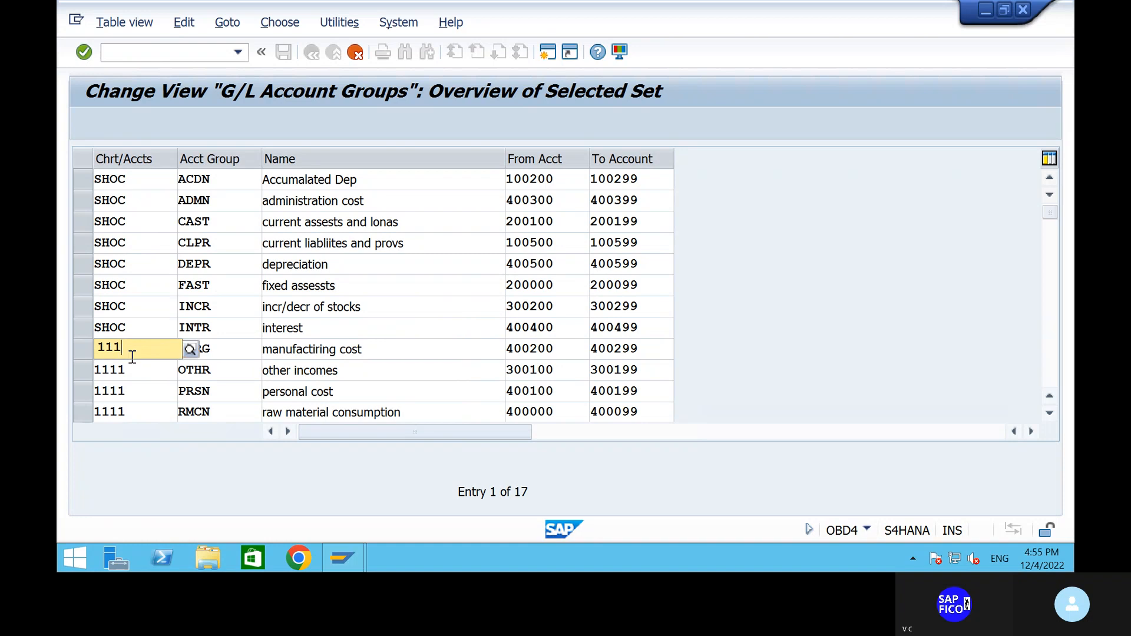
pyautogui.press('BackSpace')
pyautogui.write('SHOC')
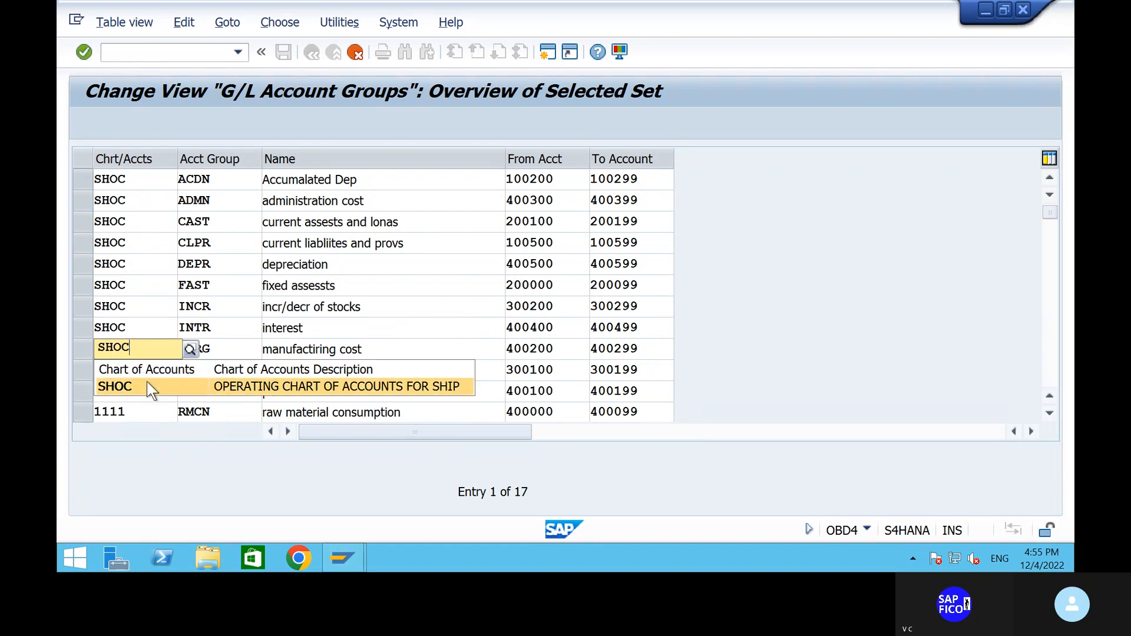
pyautogui.click(147, 381)
# Step: Set the chart of accounts of the other incomes group OTHR to SHOC
pyautogui.click(148, 372)
pyautogui.press('BackSpace')
pyautogui.press('BackSpace')
pyautogui.press('BackSpace')
pyautogui.press('BackSpace')
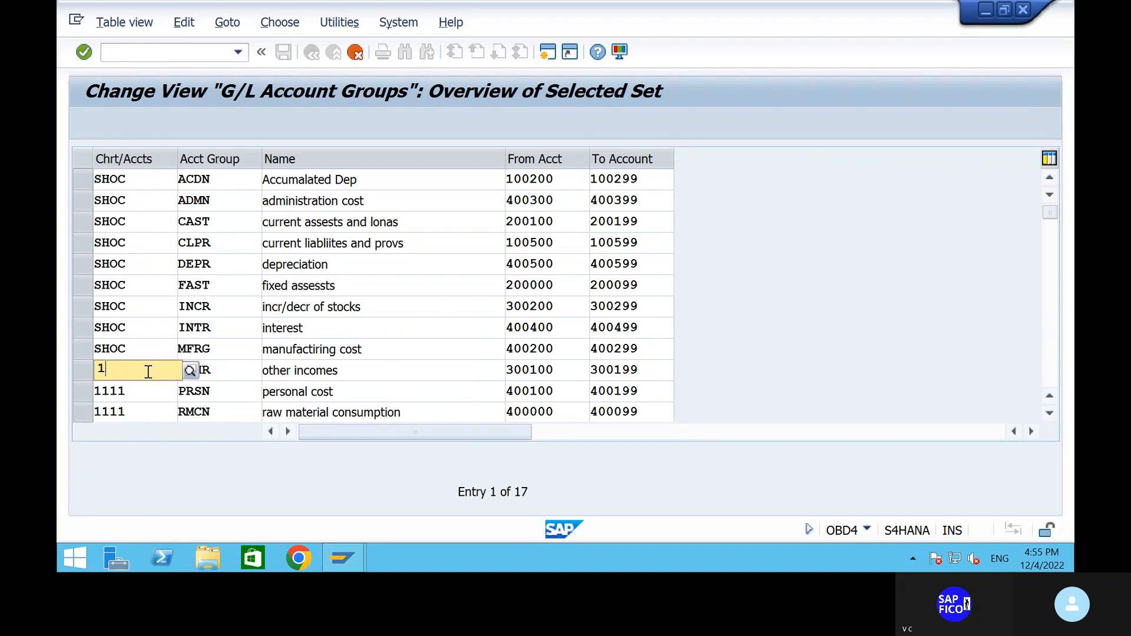
pyautogui.write('SHOC')
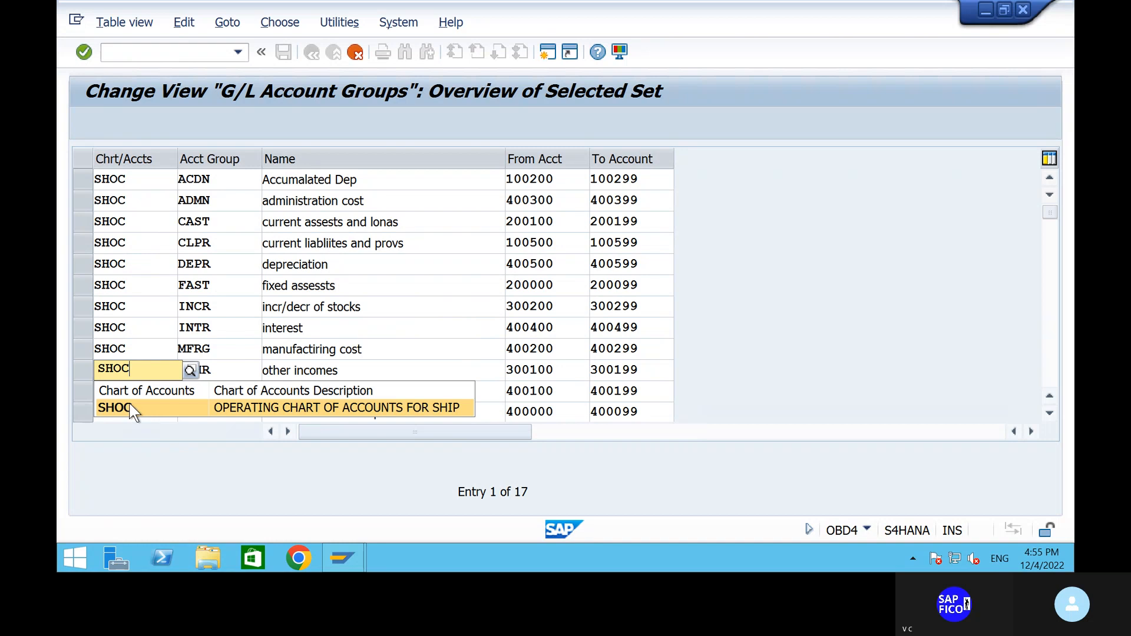
pyautogui.click(129, 408)
# Step: Set the chart of accounts of the personal cost group PRSN to SHOC
pyautogui.click(131, 393)
pyautogui.press('BackSpace')
pyautogui.press('BackSpace')
pyautogui.press('BackSpace')
pyautogui.press('BackSpace')
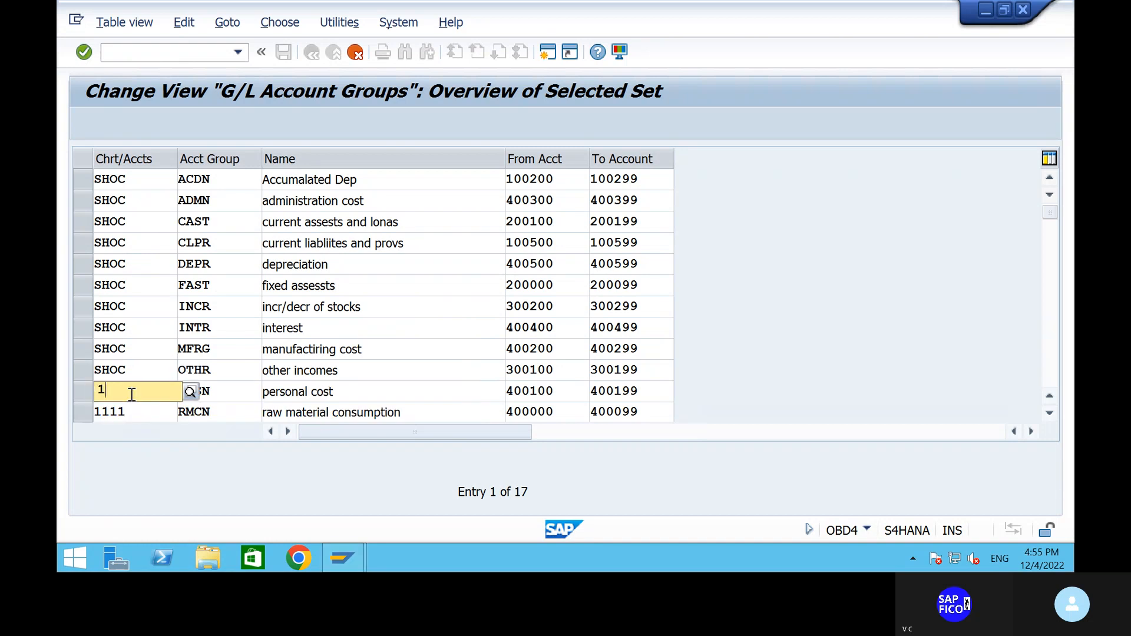
pyautogui.write('SHO')
pyautogui.click(136, 426)
# Step: Set the chart of accounts of the raw material consumption group RMCN to SHOC and confirm this page of target entries
pyautogui.click(140, 411)
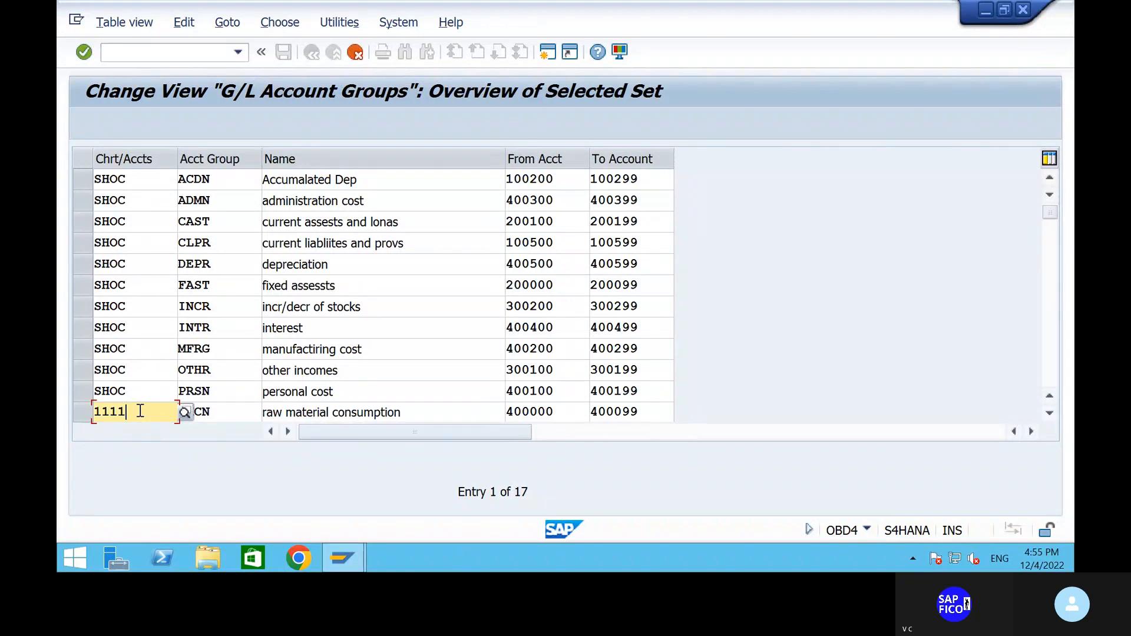
pyautogui.press('BackSpace')
pyautogui.press('BackSpace')
pyautogui.press('BackSpace')
pyautogui.press('BackSpace')
pyautogui.write('SHOC')
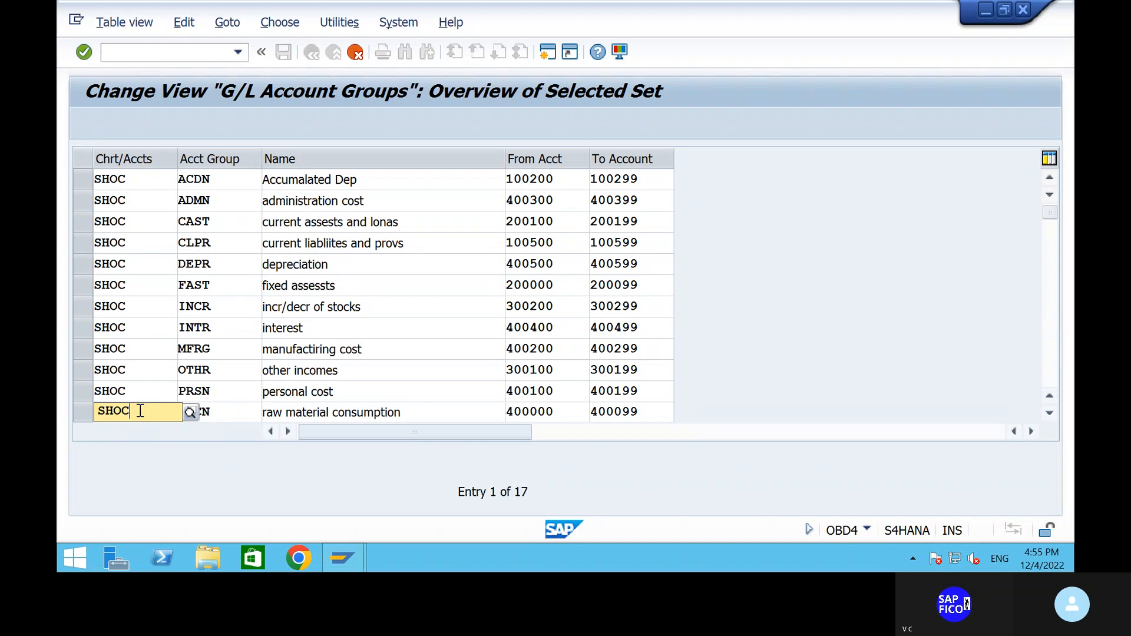
pyautogui.click(270, 456)
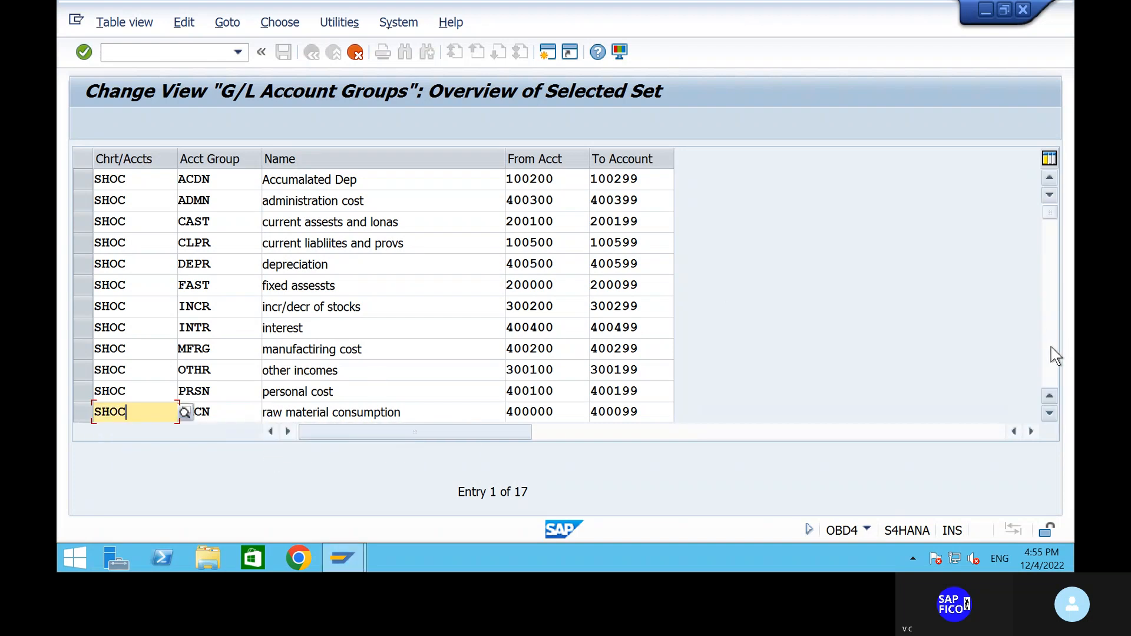
pyautogui.press('Return')
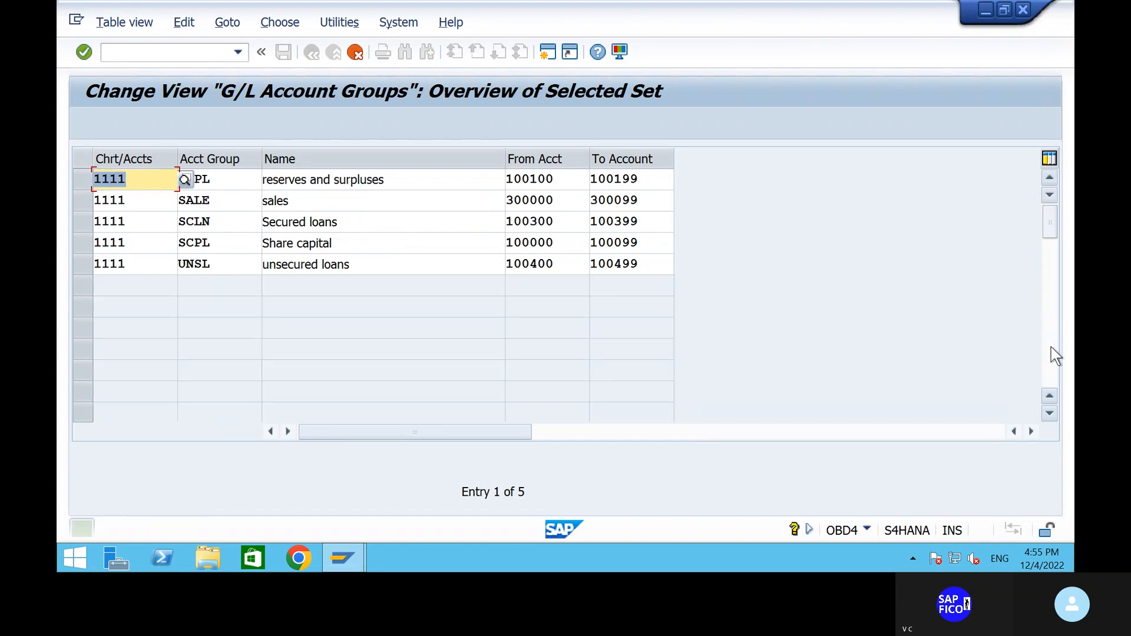
# Step: Set the chart of accounts of the reserves and surpluses group RSPL to SHOC
pyautogui.press('BackSpace')
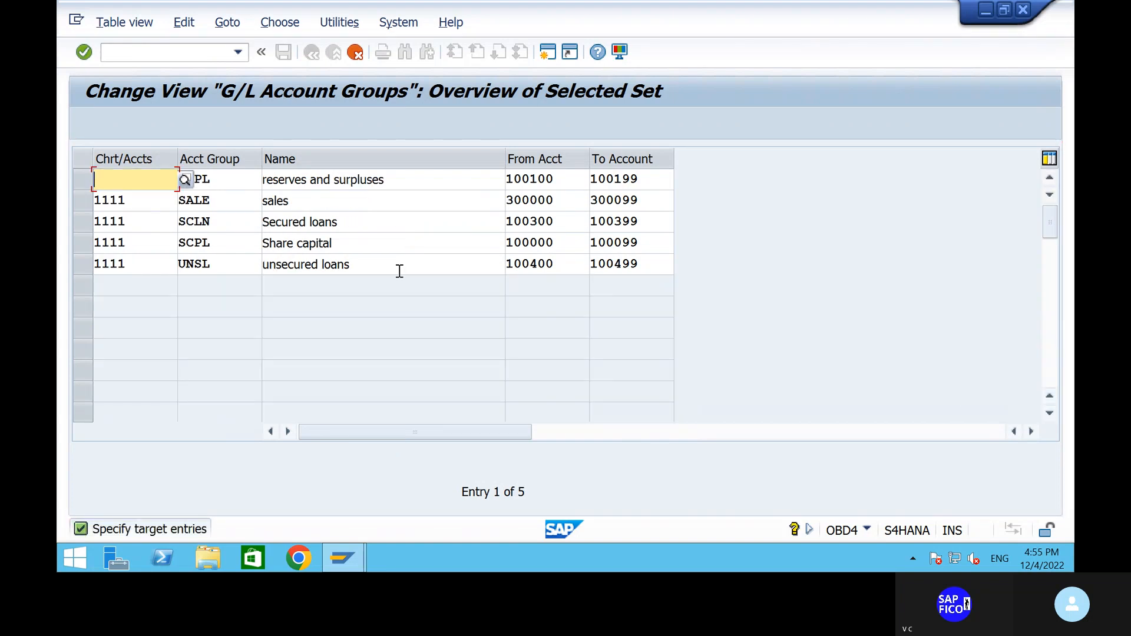
pyautogui.write('SHOC')
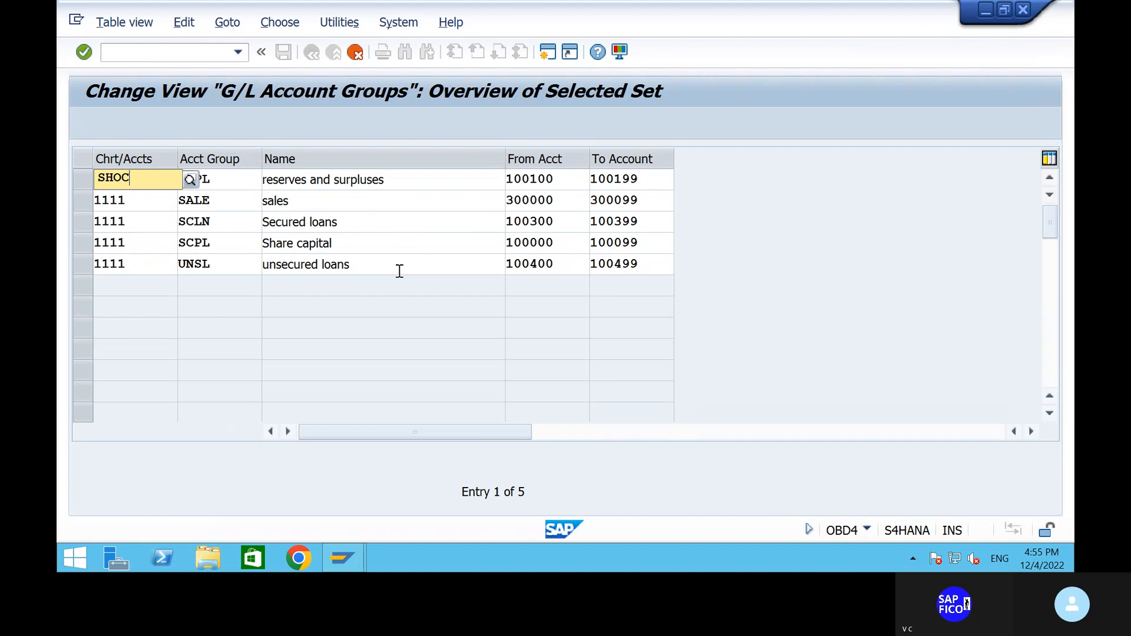
pyautogui.click(141, 223)
# Step: Set the chart of accounts of the sales group SALE to SHOC
pyautogui.doubleClick(136, 203)
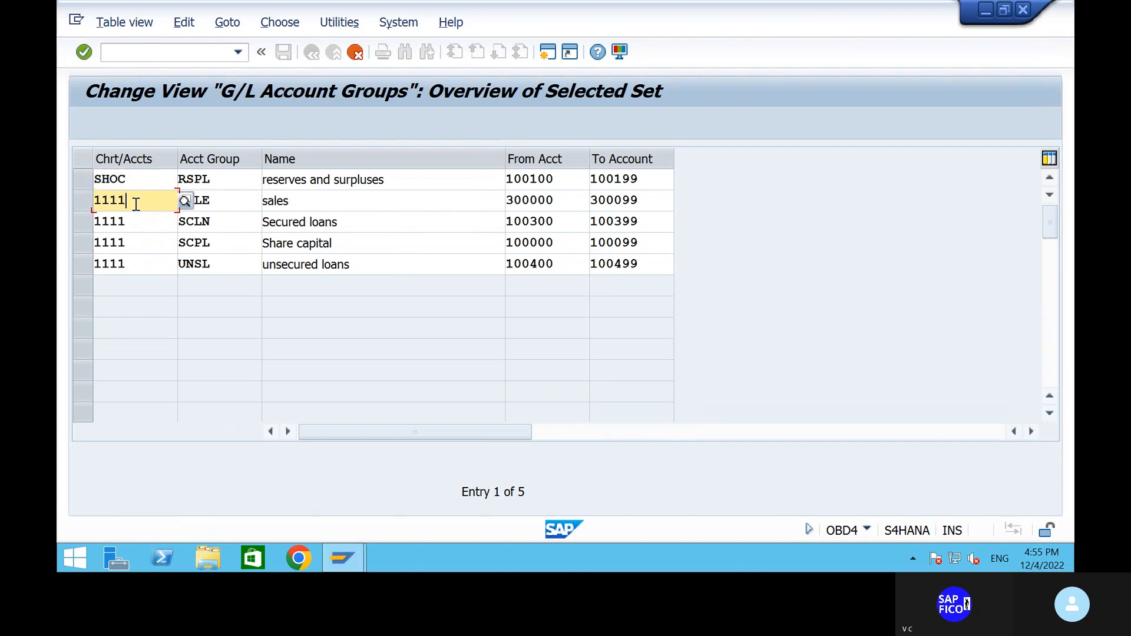
pyautogui.write('1')
pyautogui.press('BackSpace')
pyautogui.write('SHO')
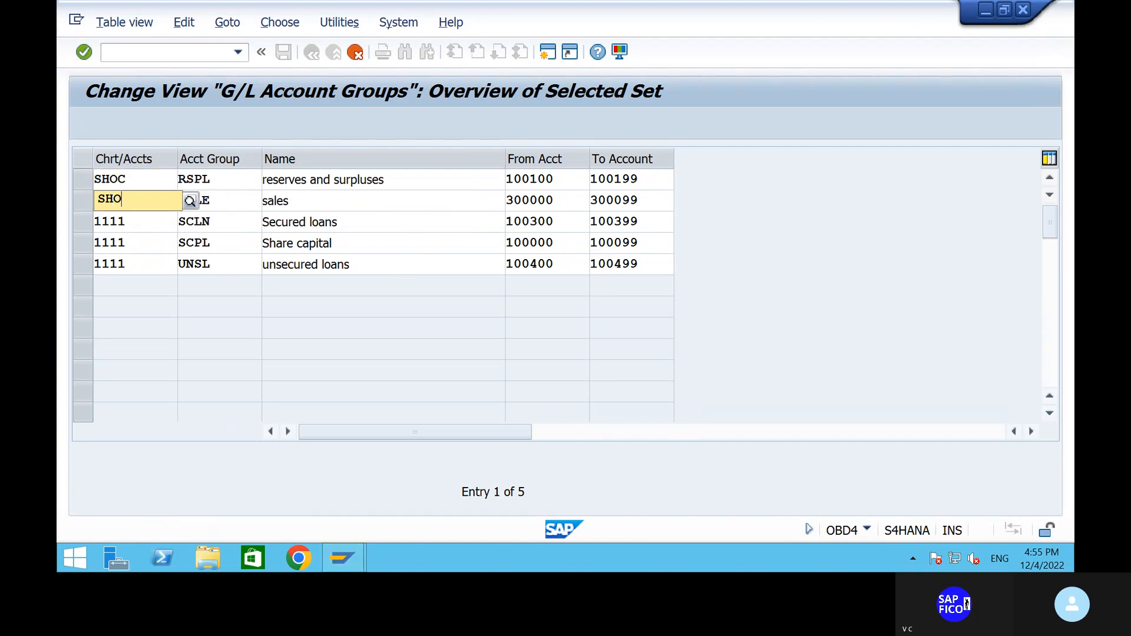
pyautogui.write('C')
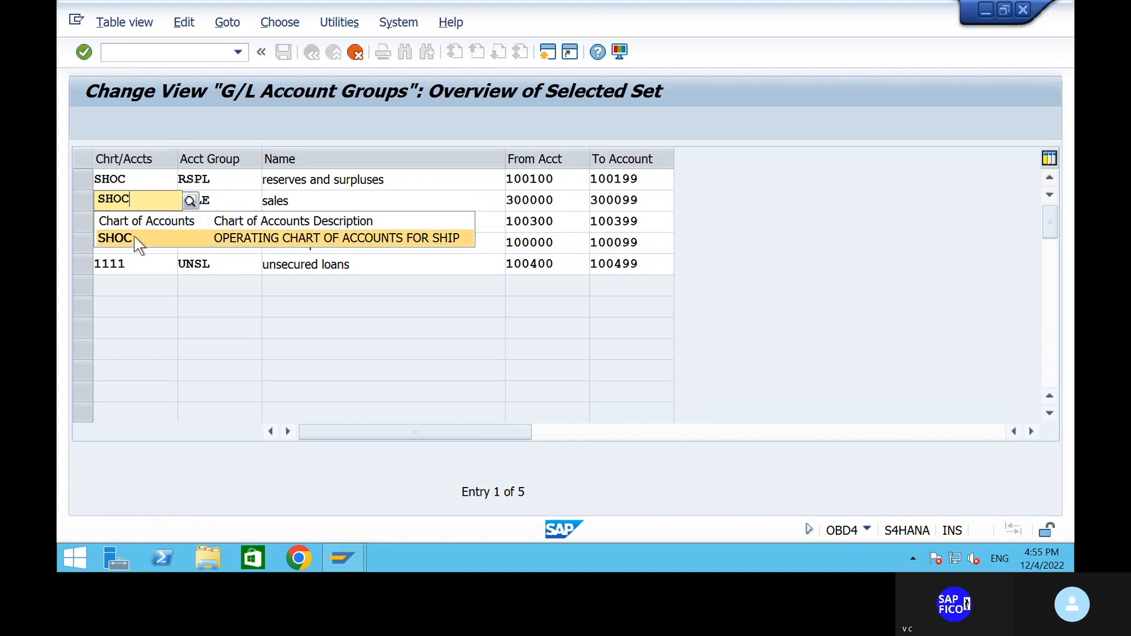
pyautogui.click(135, 240)
# Step: Set the chart of accounts of the secured loans group SCLN to SHOC
pyautogui.click(134, 220)
pyautogui.press('BackSpace')
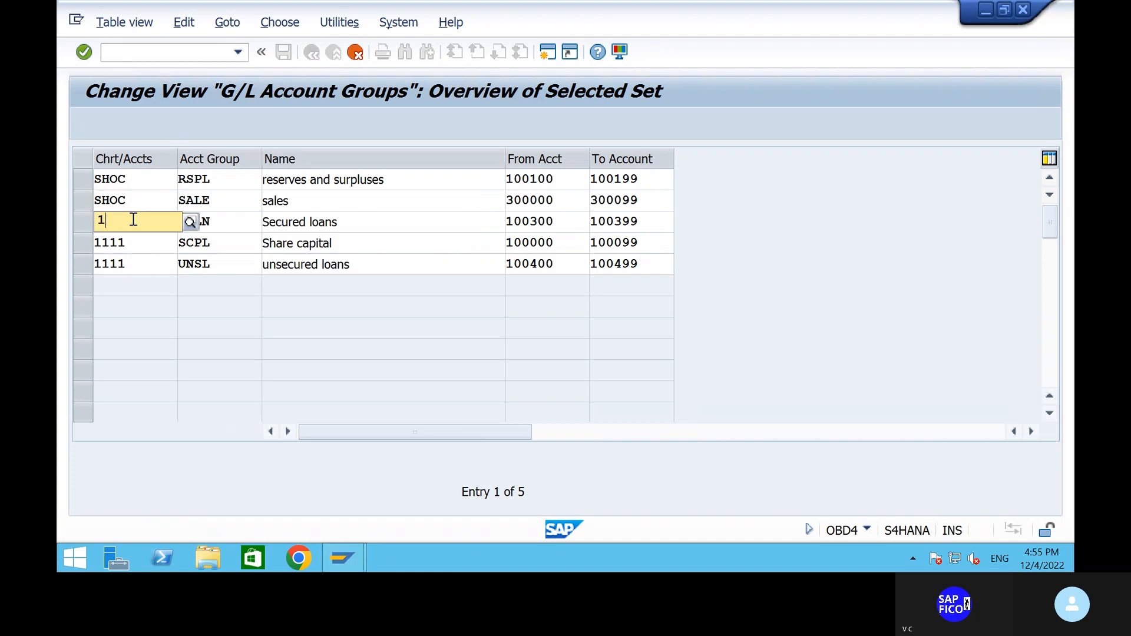
pyautogui.press('BackSpace')
pyautogui.write('SHOC')
pyautogui.click(132, 256)
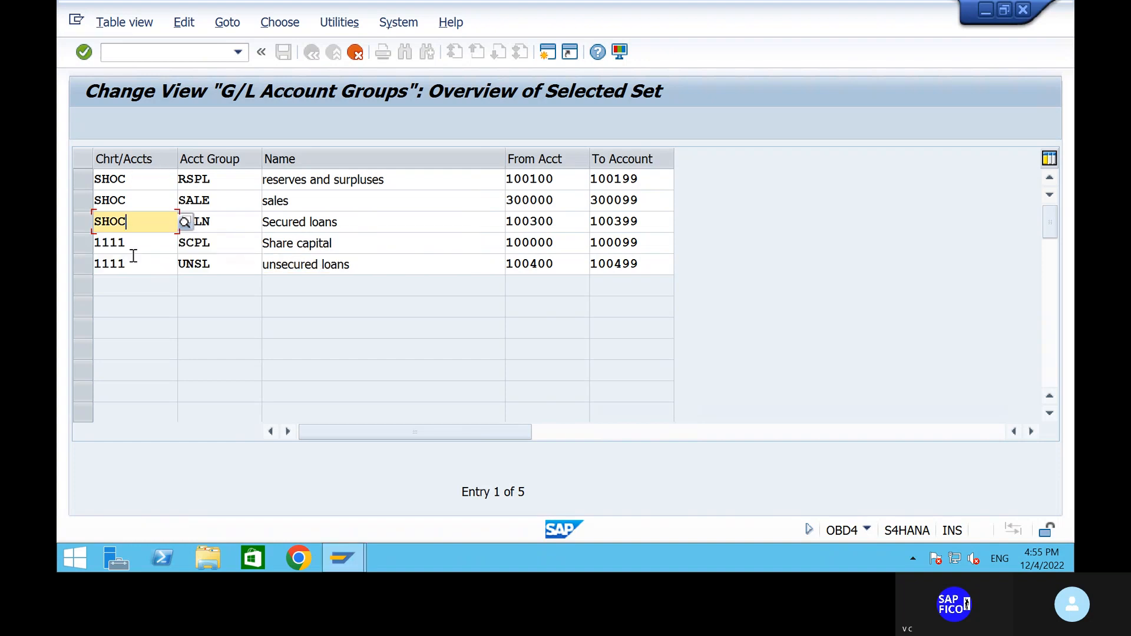
# Step: Set the chart of accounts of the share capital group SCPL to SHOC
pyautogui.click(135, 241)
pyautogui.press('BackSpace')
pyautogui.press('BackSpace')
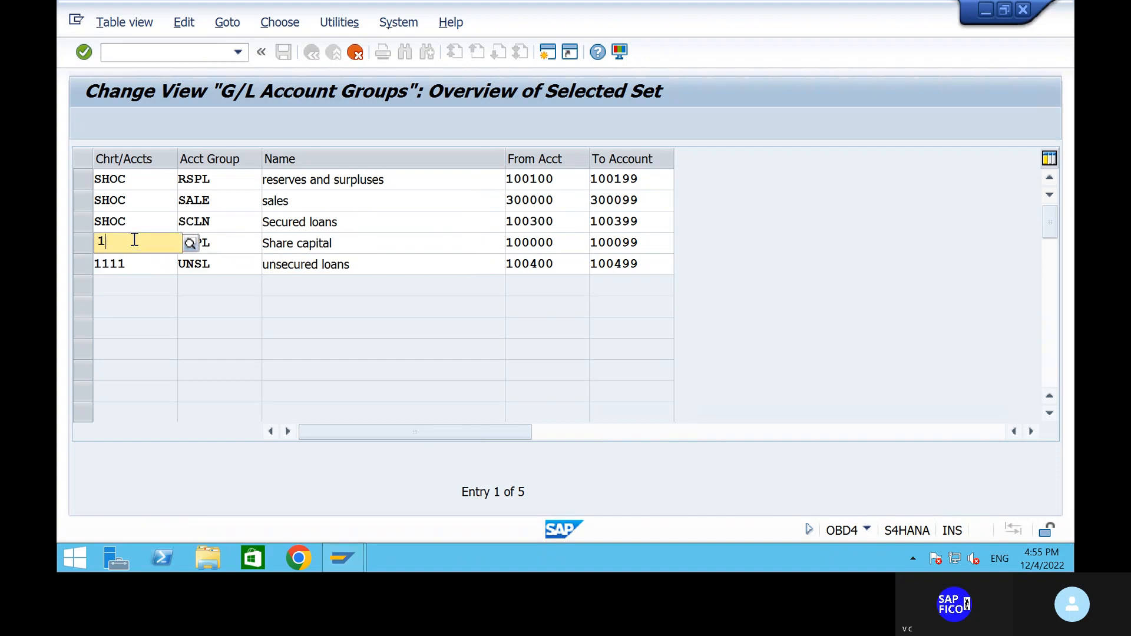
pyautogui.press('BackSpace')
pyautogui.write('SH')
pyautogui.click(132, 331)
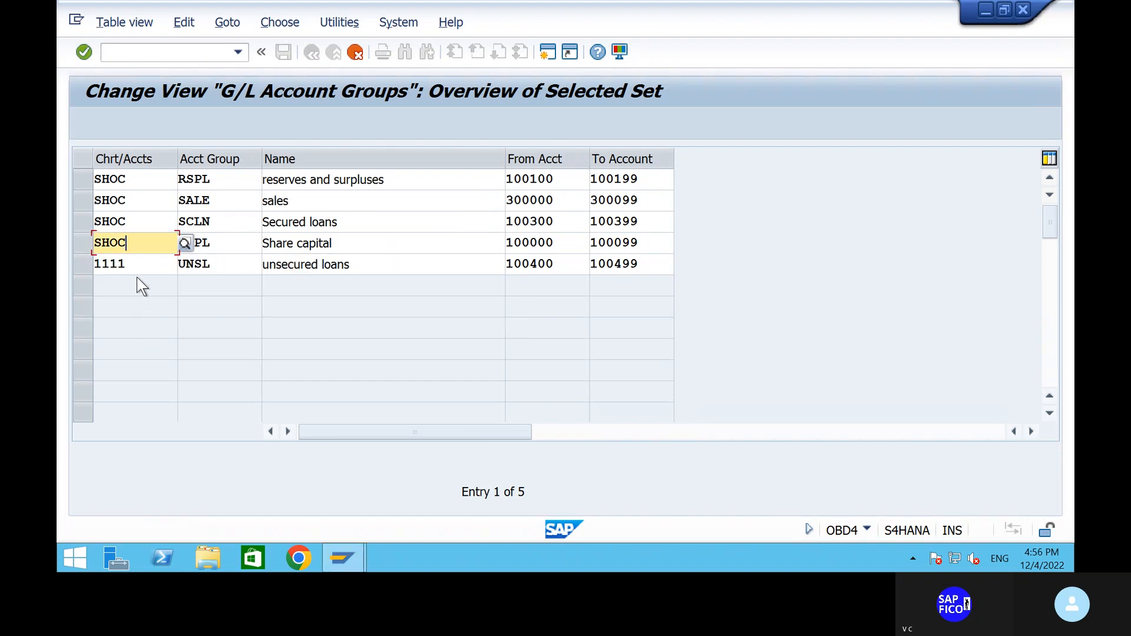
pyautogui.click(133, 267)
pyautogui.press('BackSpace')
pyautogui.press('BackSpace')
pyautogui.press('BackSpace')
pyautogui.press('Escape')
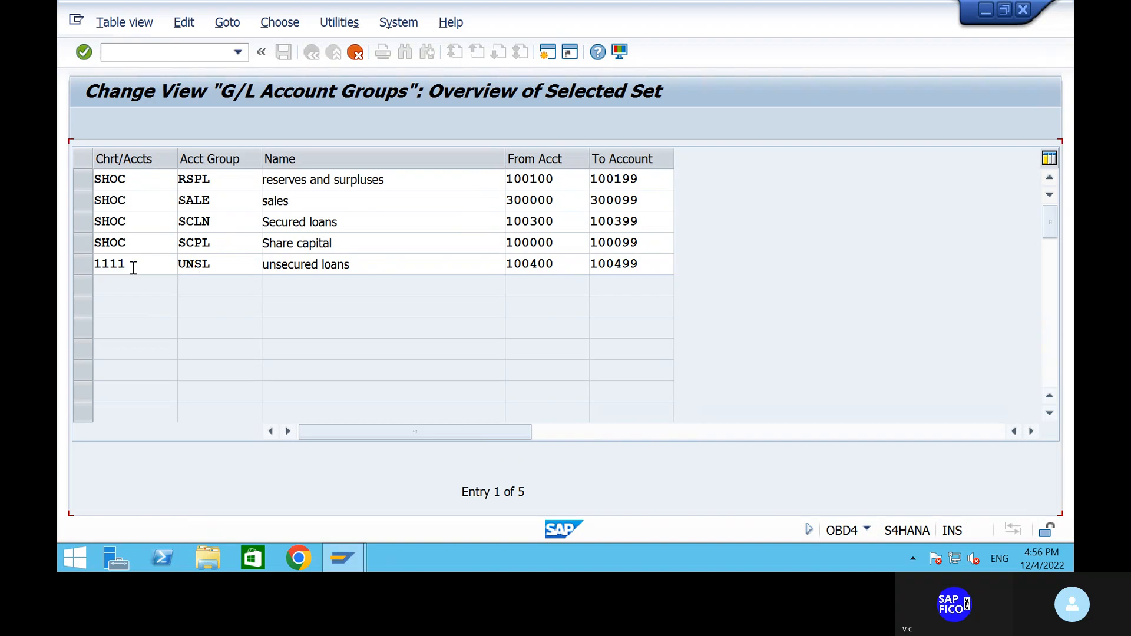
# Step: Set the chart of accounts of the unsecured loans group UNSL to SHOC
pyautogui.click(133, 267)
pyautogui.press('BackSpace')
pyautogui.press('BackSpace')
pyautogui.press('BackSpace')
pyautogui.press('BackSpace')
pyautogui.write('SH')
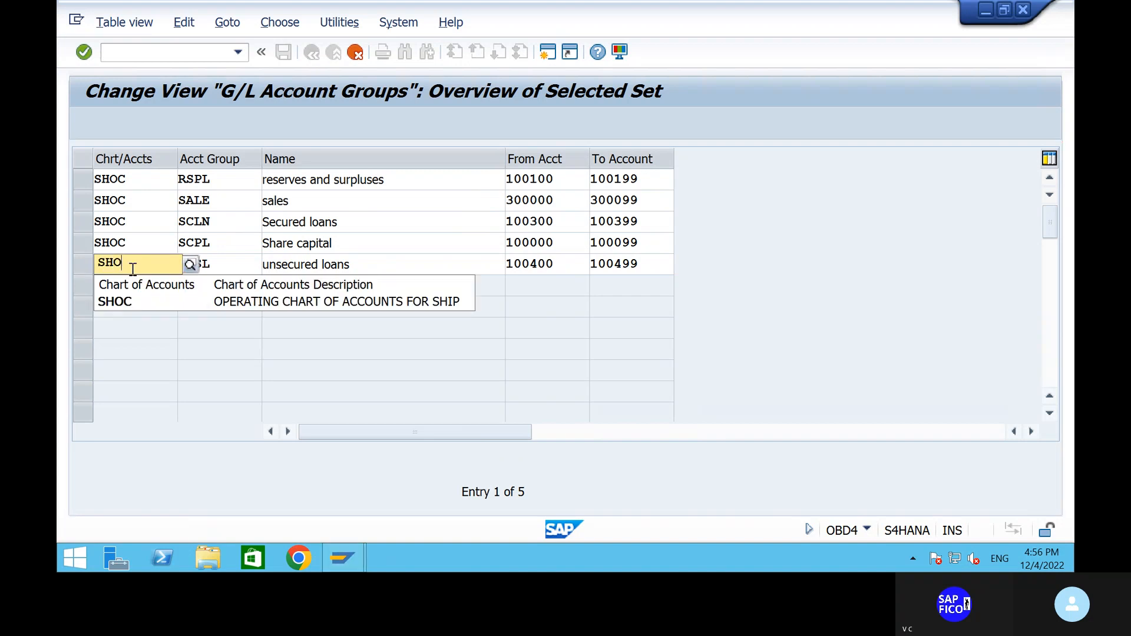
pyautogui.write('O')
pyautogui.click(126, 308)
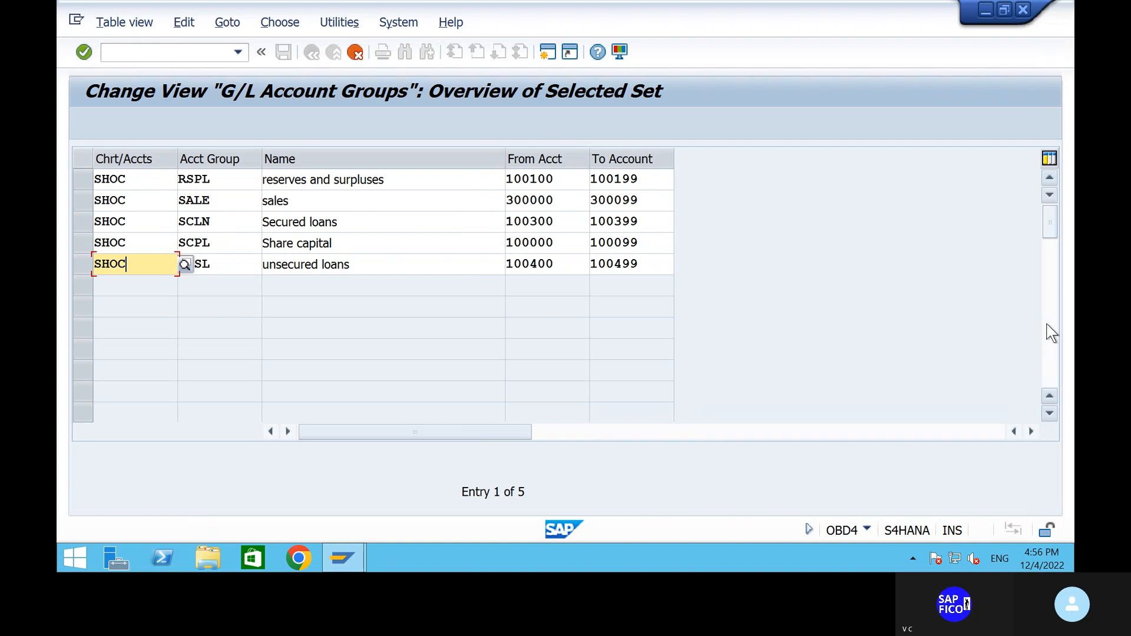
# Step: Confirm the target entries of the copy and save the new SHOC account groups
pyautogui.press('Return')
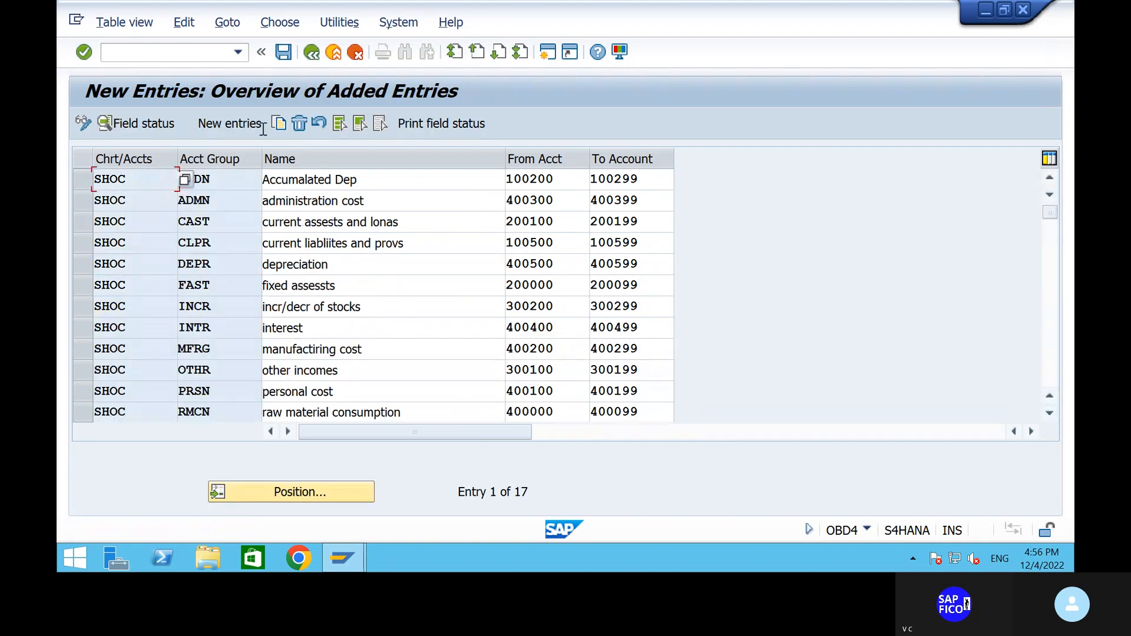
pyautogui.click(283, 52)
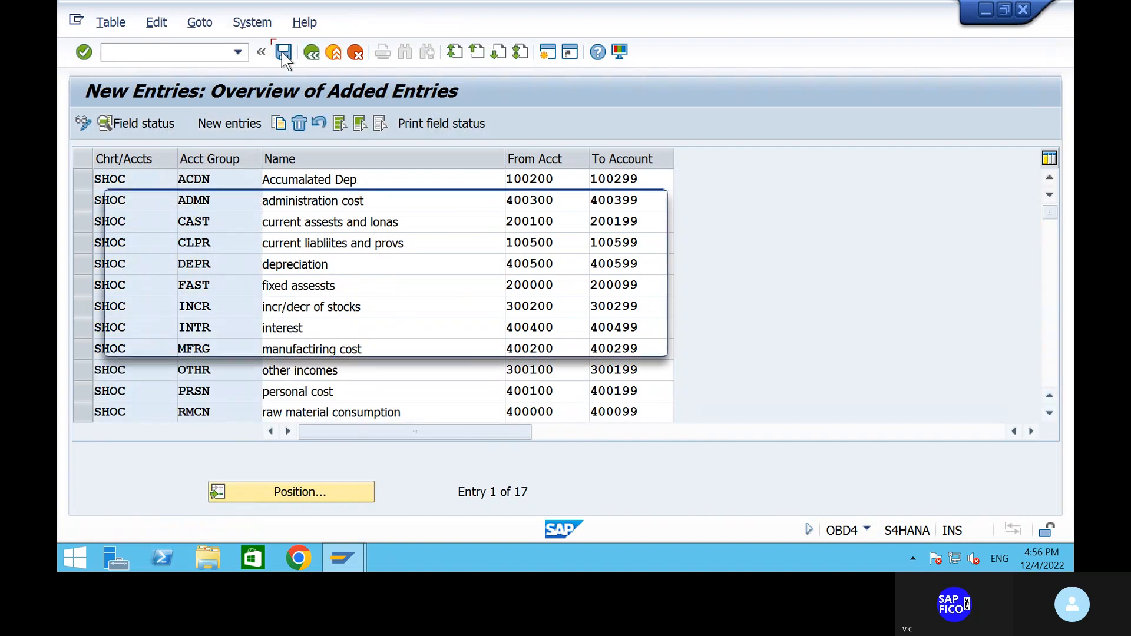
pyautogui.click(427, 338)
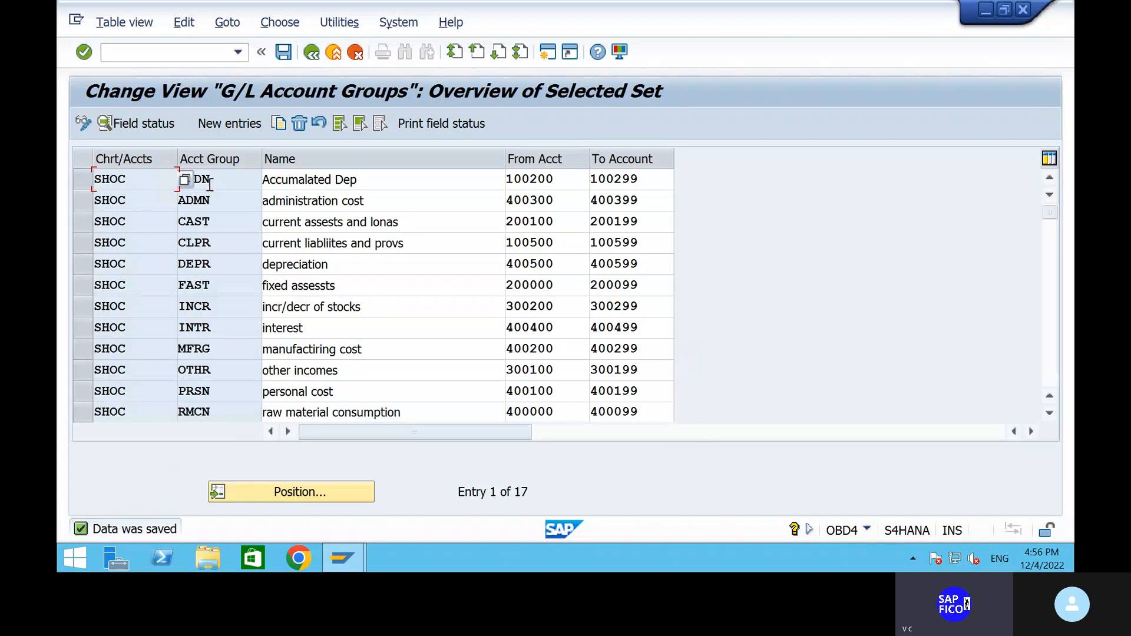
# Step: Leave the current transaction with /n and reopen the G/L account groups view with transaction OBD4
pyautogui.click(191, 55)
pyautogui.write('/n')
pyautogui.press('Return')
pyautogui.write('OBD4')
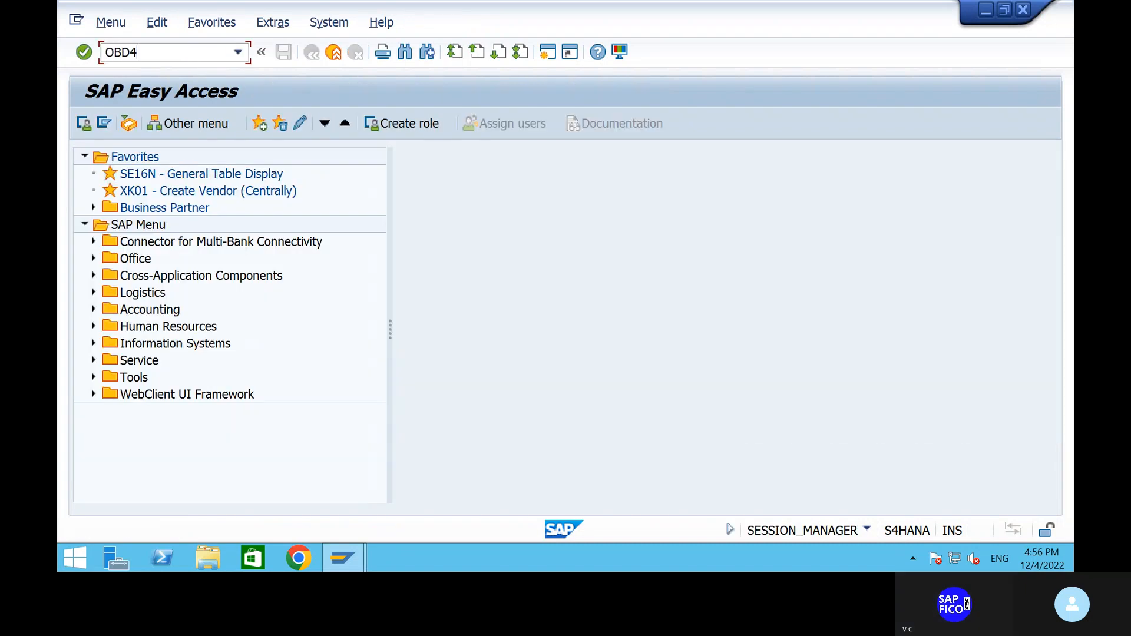
pyautogui.press('Return')
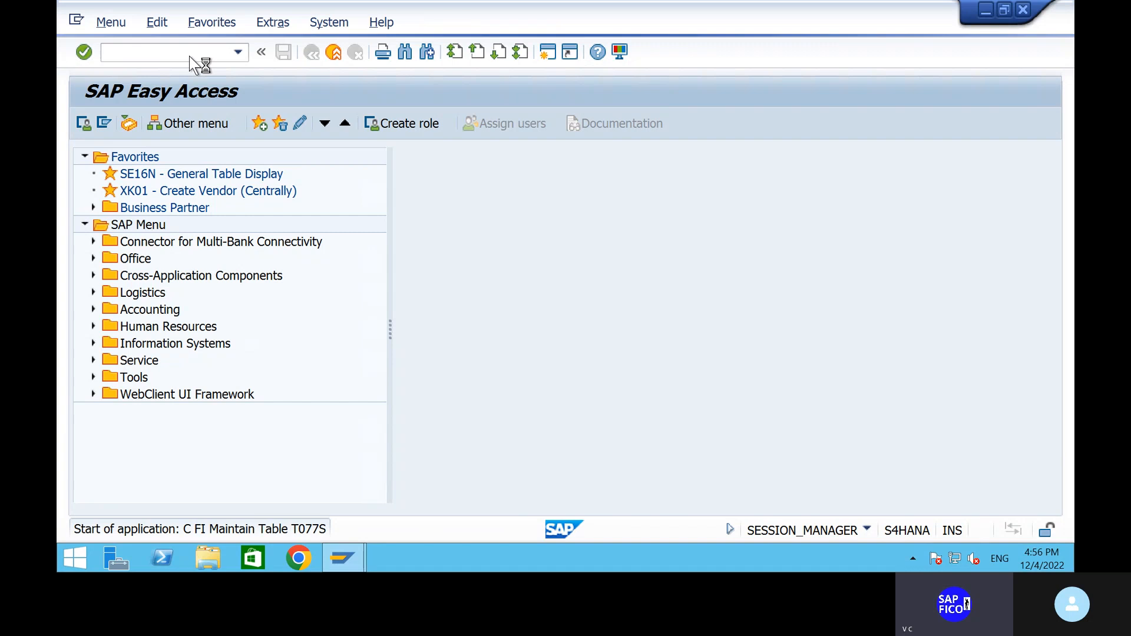
# Step: Position the list at chart of accounts SHIP and review the account groups and number ranges copied to SHOC
pyautogui.click(295, 491)
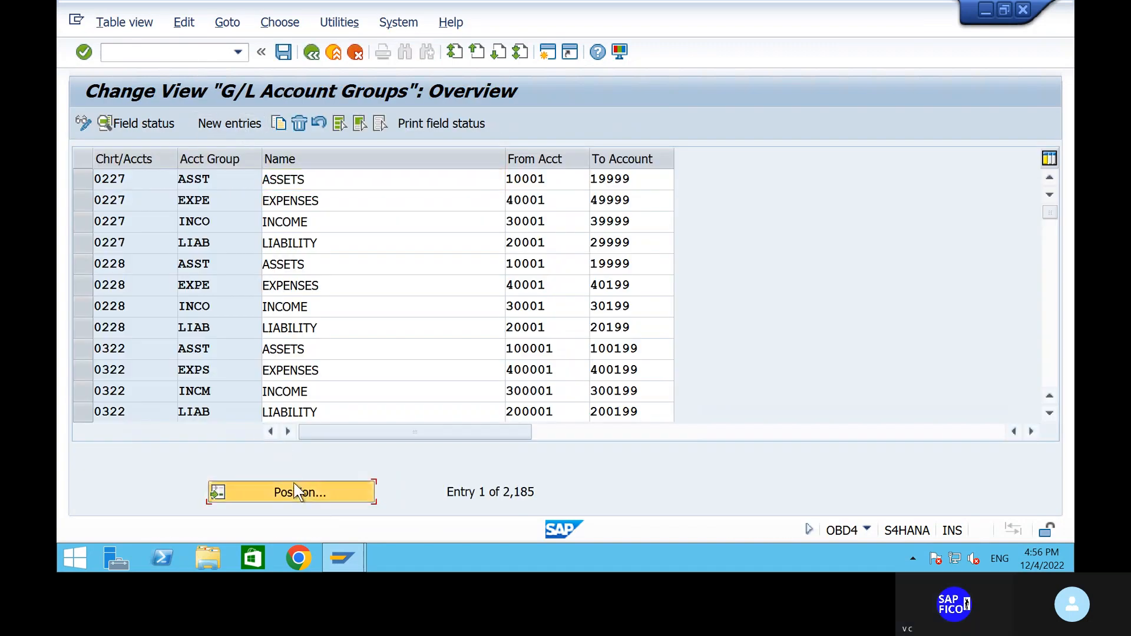
pyautogui.write('SHIP')
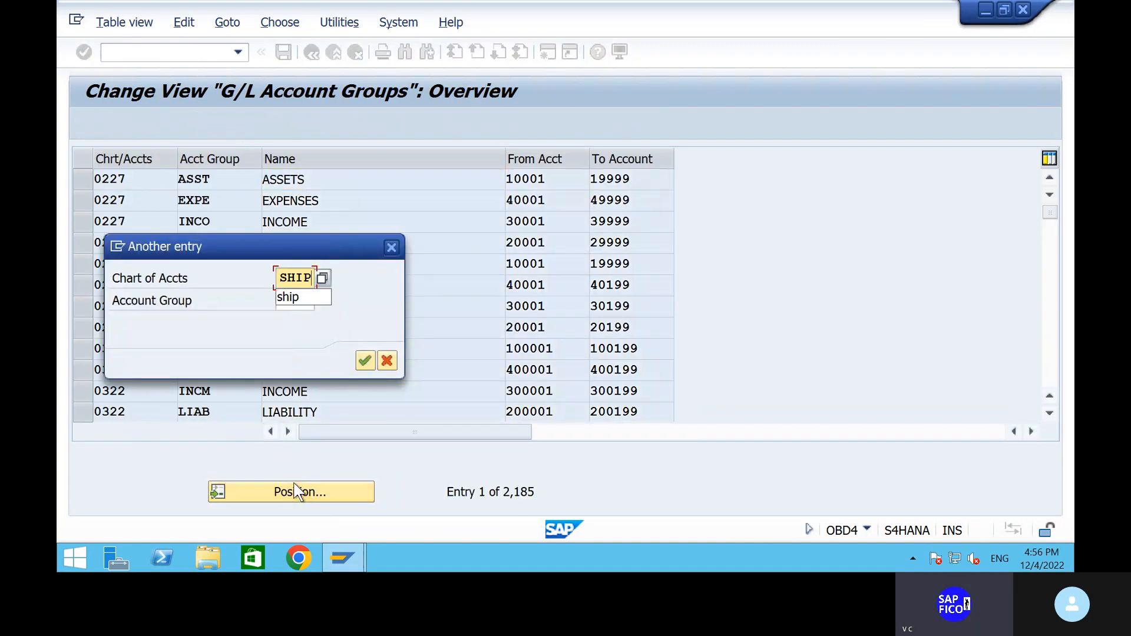
pyautogui.press('Return')
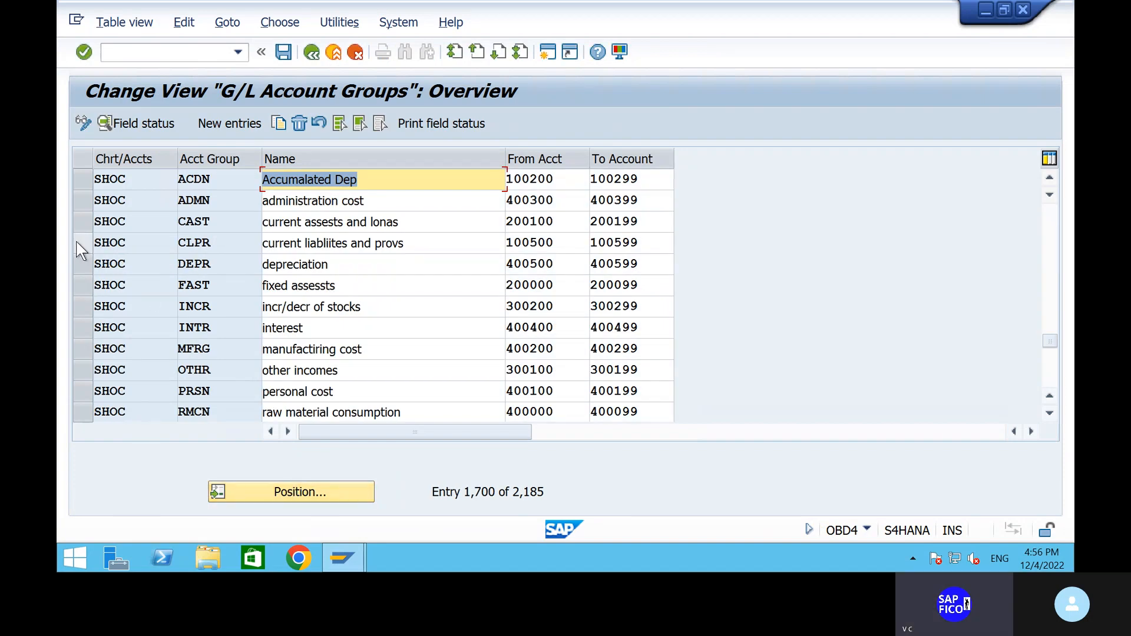
pyautogui.scroll(-4, 221, 334)
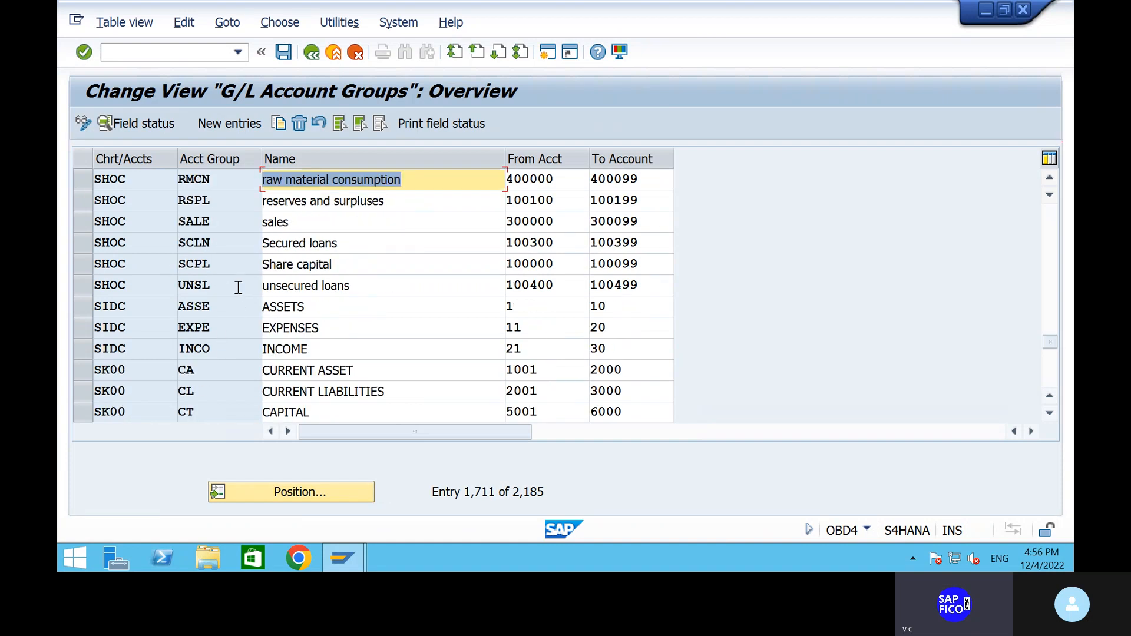
pyautogui.scroll(3, 237, 288)
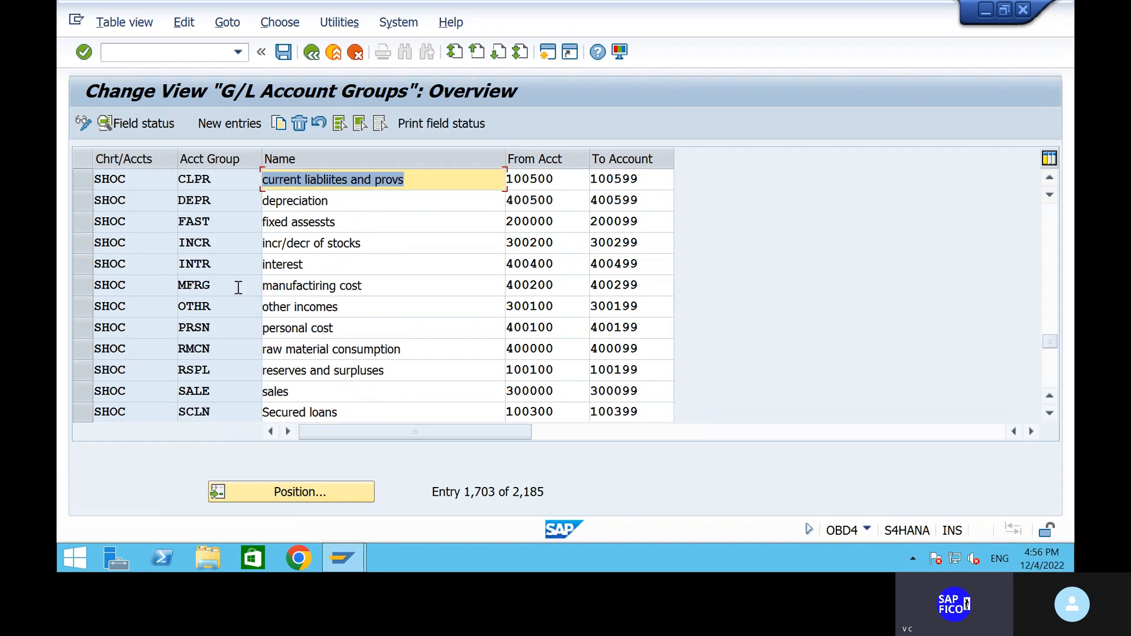
pyautogui.scroll(2, 238, 287)
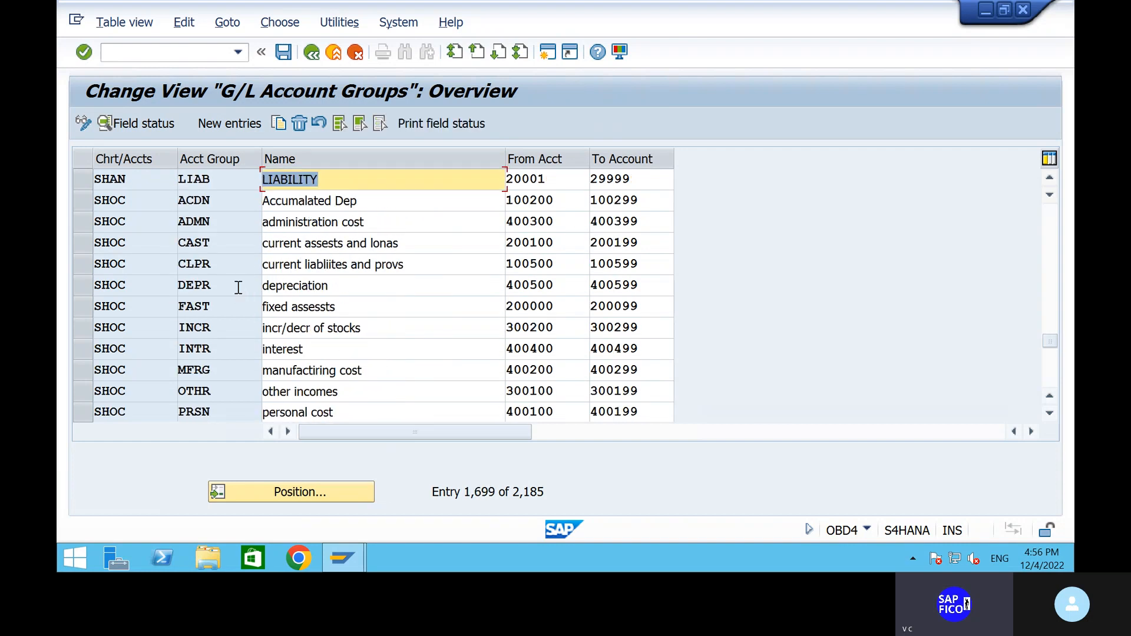
pyautogui.scroll(2, 238, 288)
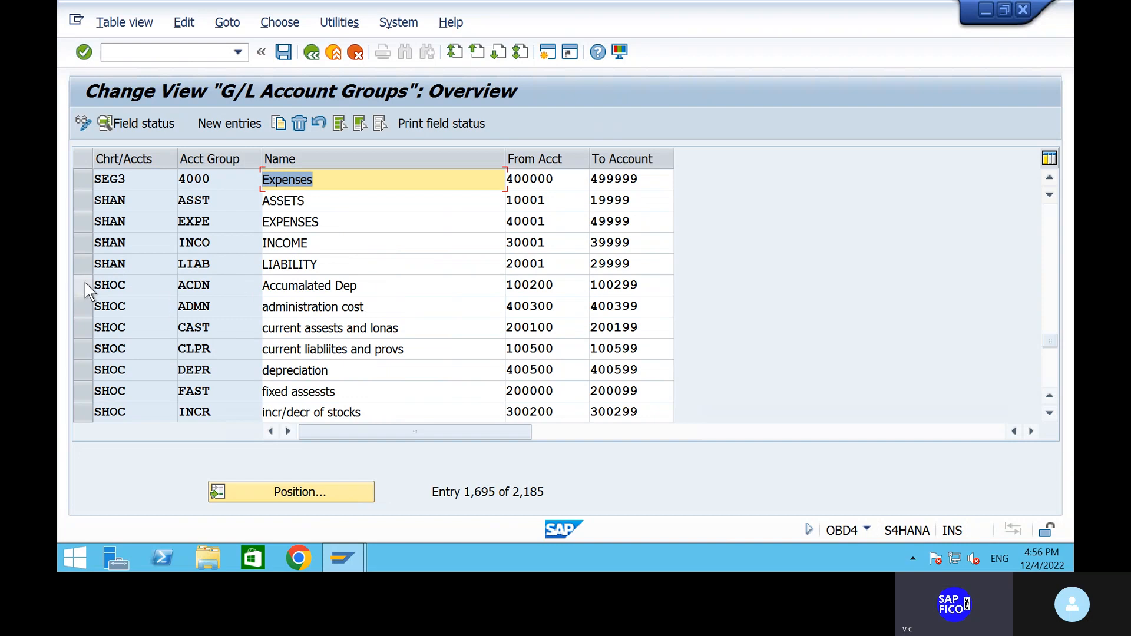
pyautogui.scroll(-1, 198, 291)
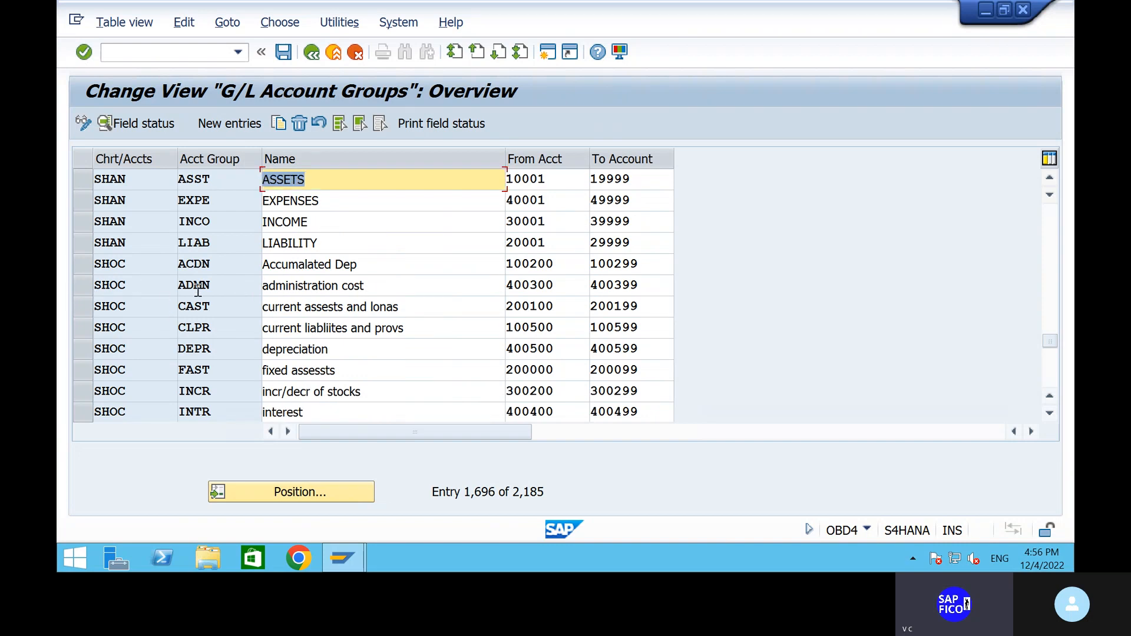
pyautogui.scroll(-4, 198, 290)
pyautogui.click(158, 52)
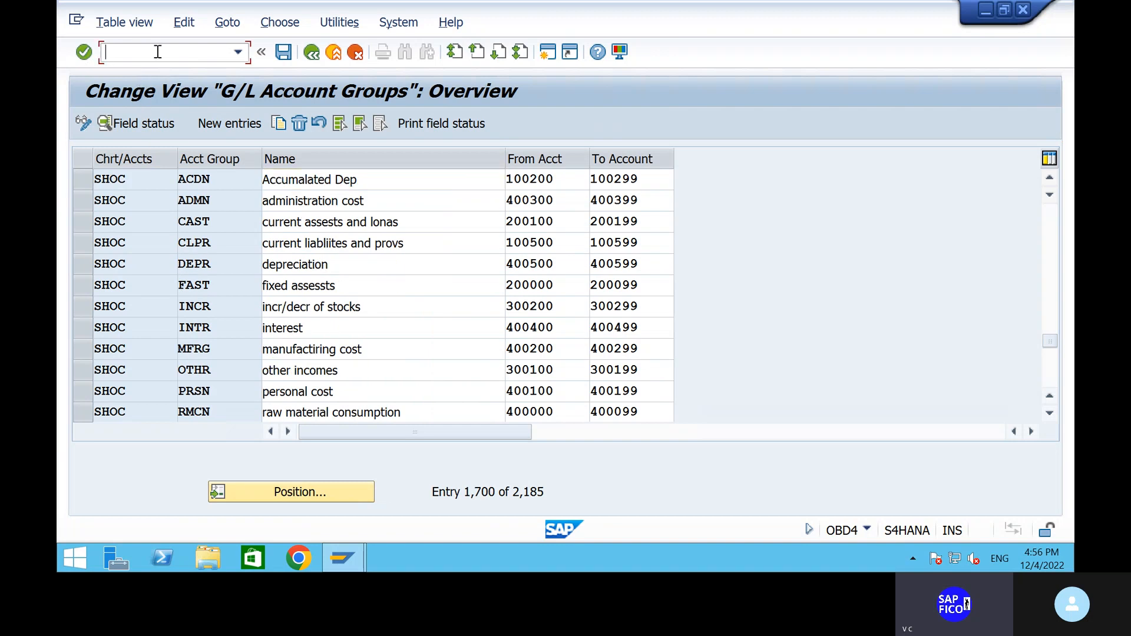
pyautogui.write('/NOB53')
pyautogui.press('Return')
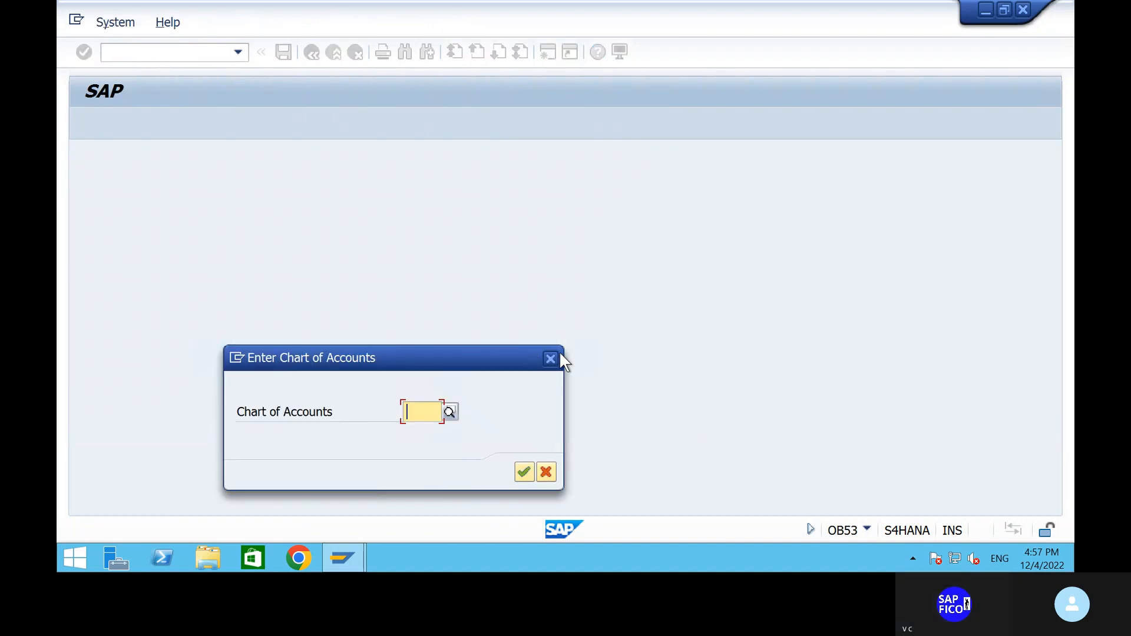
pyautogui.click(552, 357)
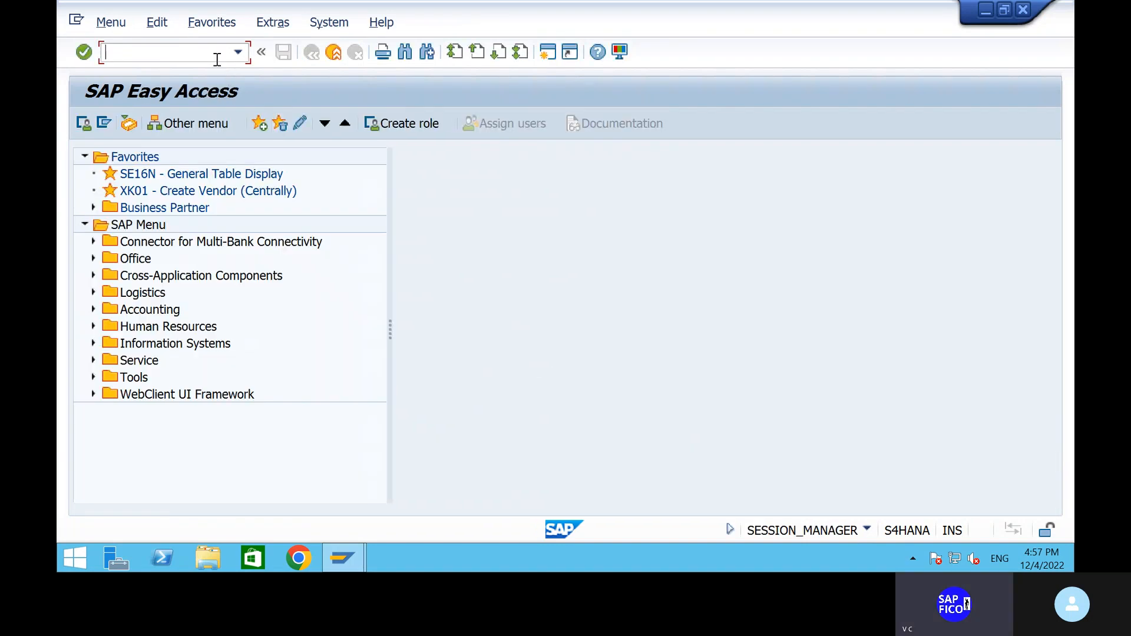
# Step: Reopen the G/L account groups with transaction OBD4, position the list at chart of accounts SHOC and review its number ranges
pyautogui.write('OBD4')
pyautogui.press('Return')
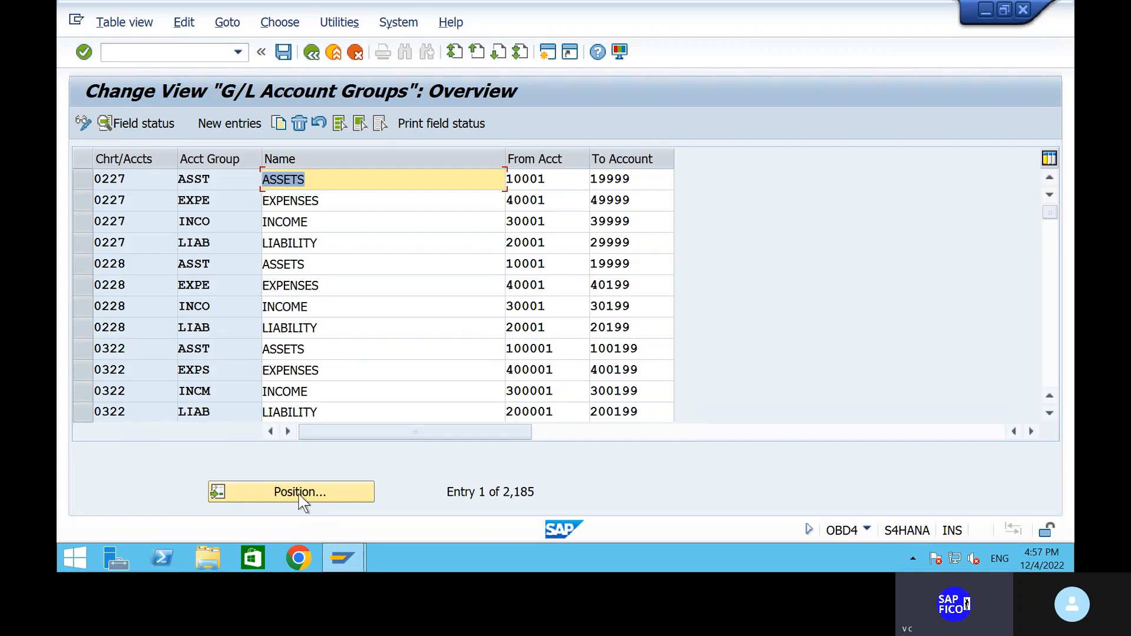
pyautogui.click(278, 485)
pyautogui.write('SH')
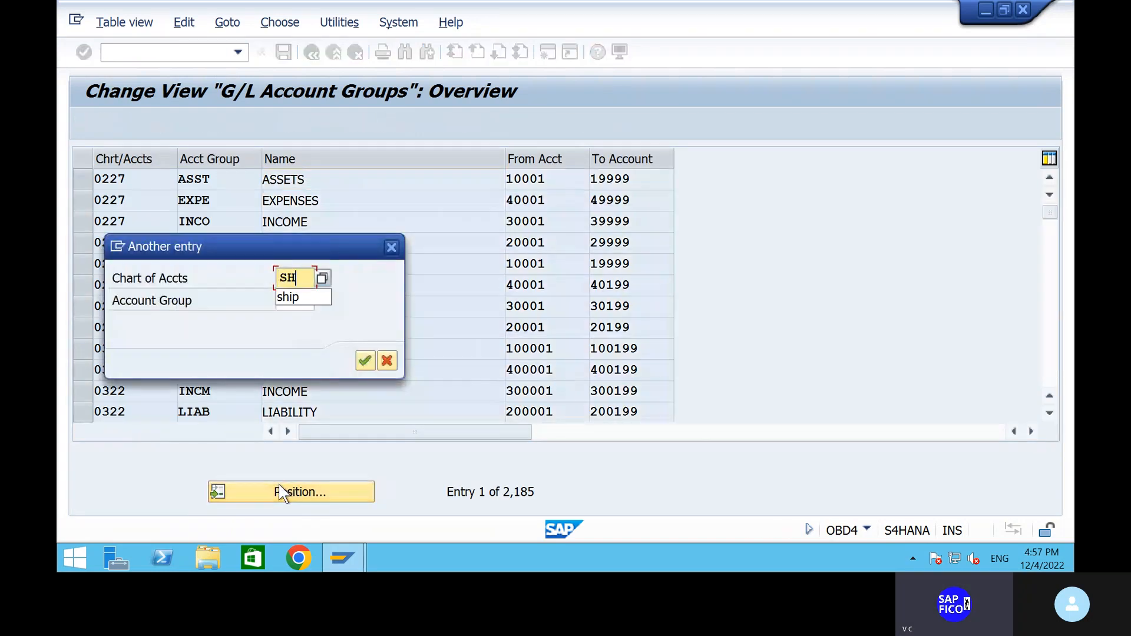
pyautogui.write('OC')
pyautogui.press('Return')
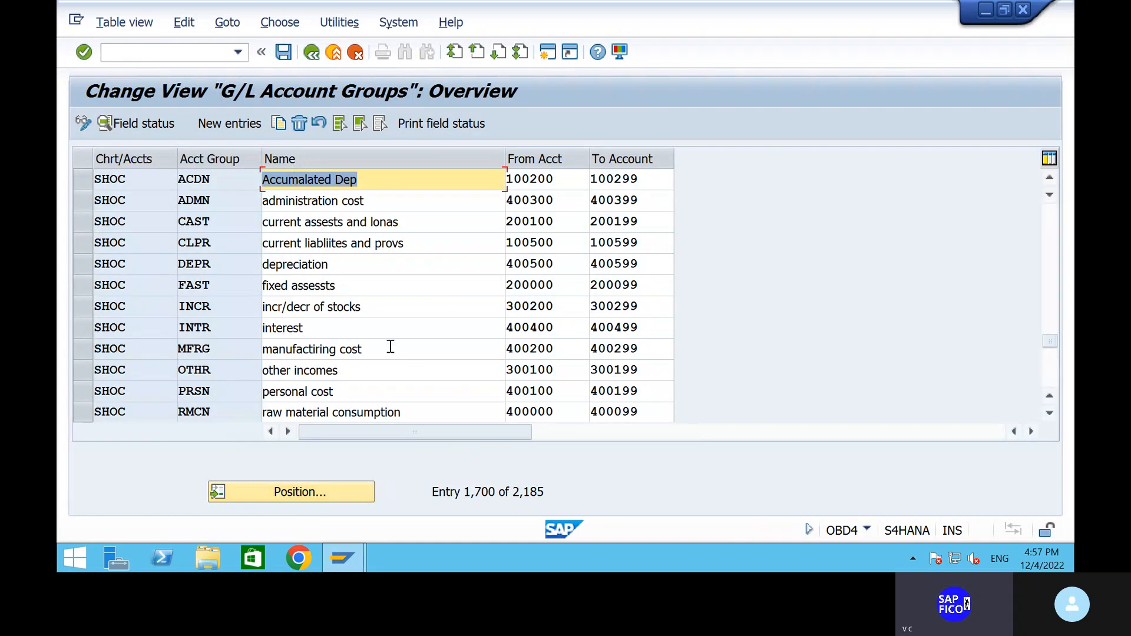
pyautogui.scroll(-2, 504, 312)
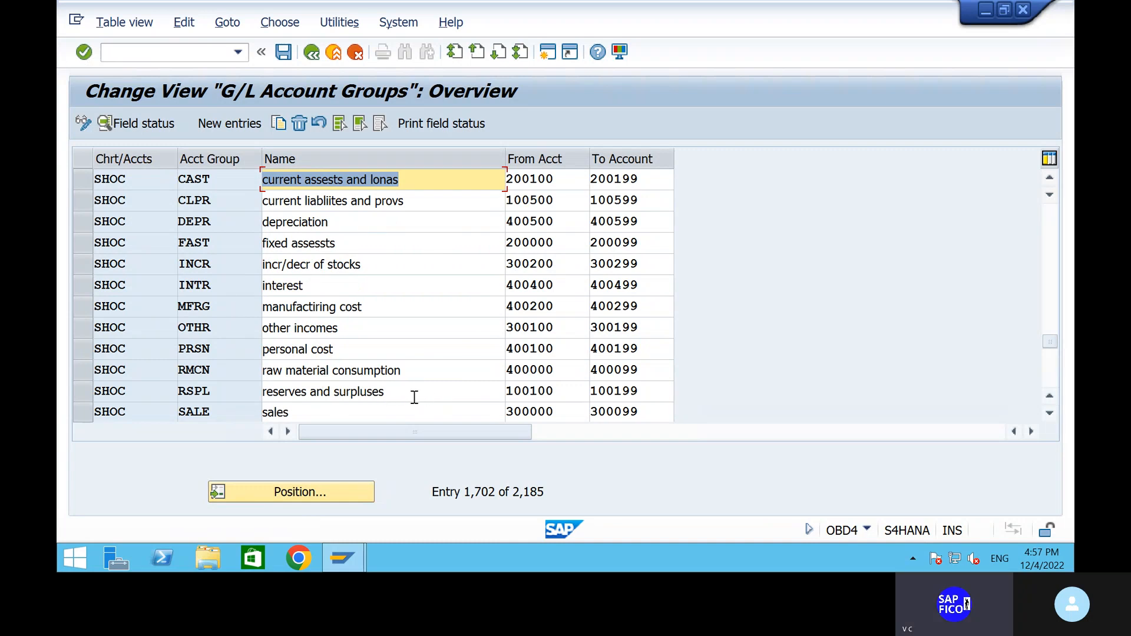
# Step: Switch to transaction OB53 with /nOB53 and open its automatic posting accounts for chart of accounts SHOC
pyautogui.click(185, 53)
pyautogui.write('/N')
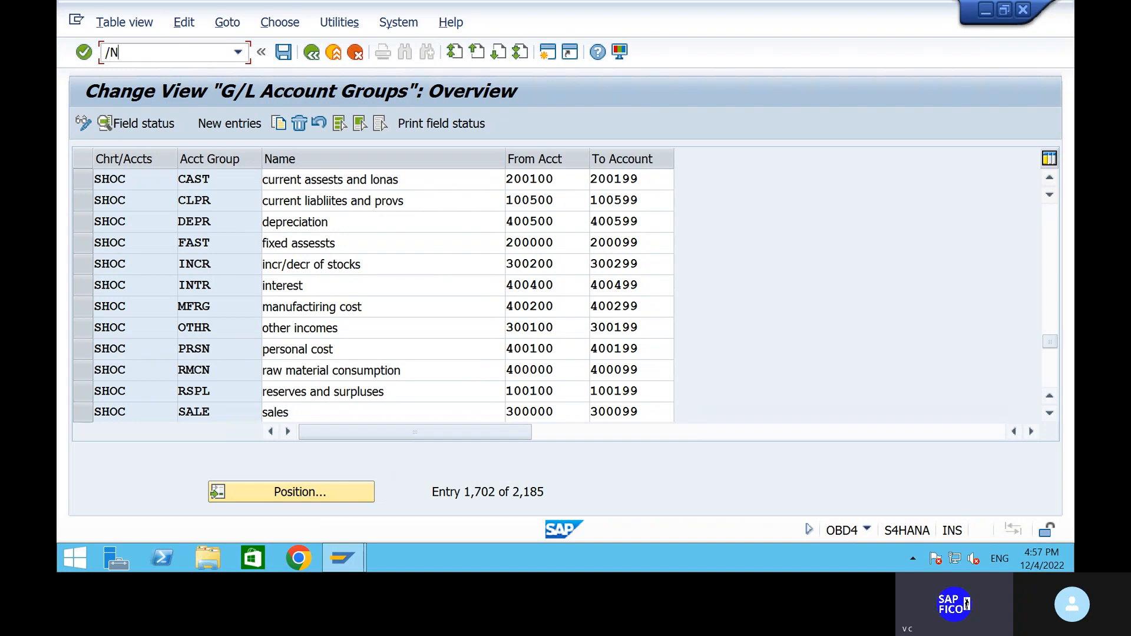
pyautogui.write('OB53')
pyautogui.press('Return')
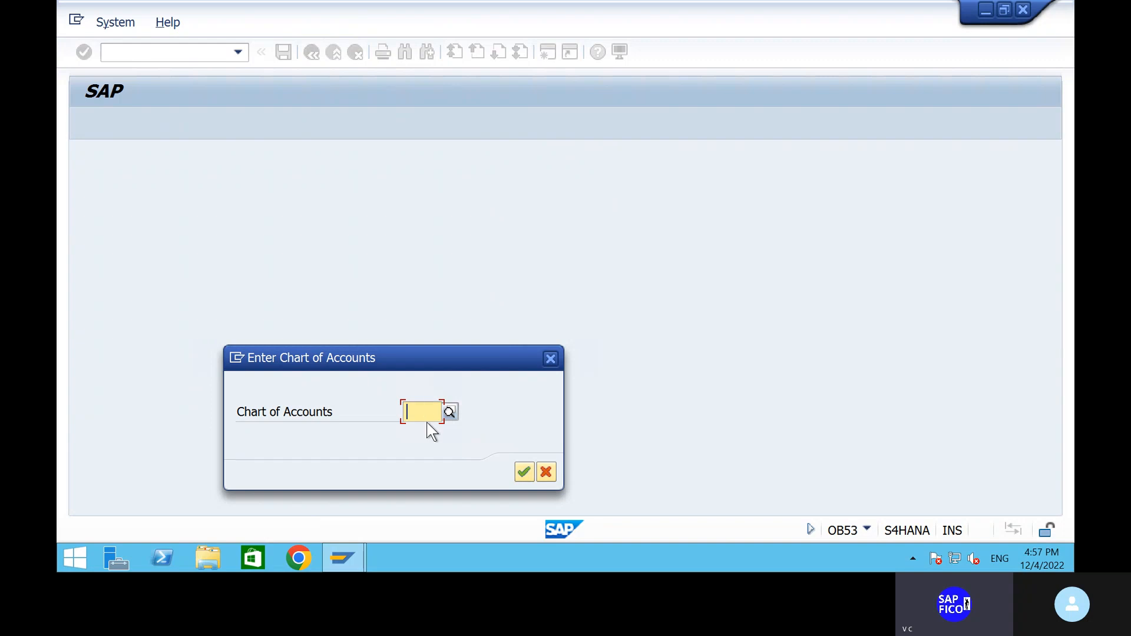
pyautogui.write('SH')
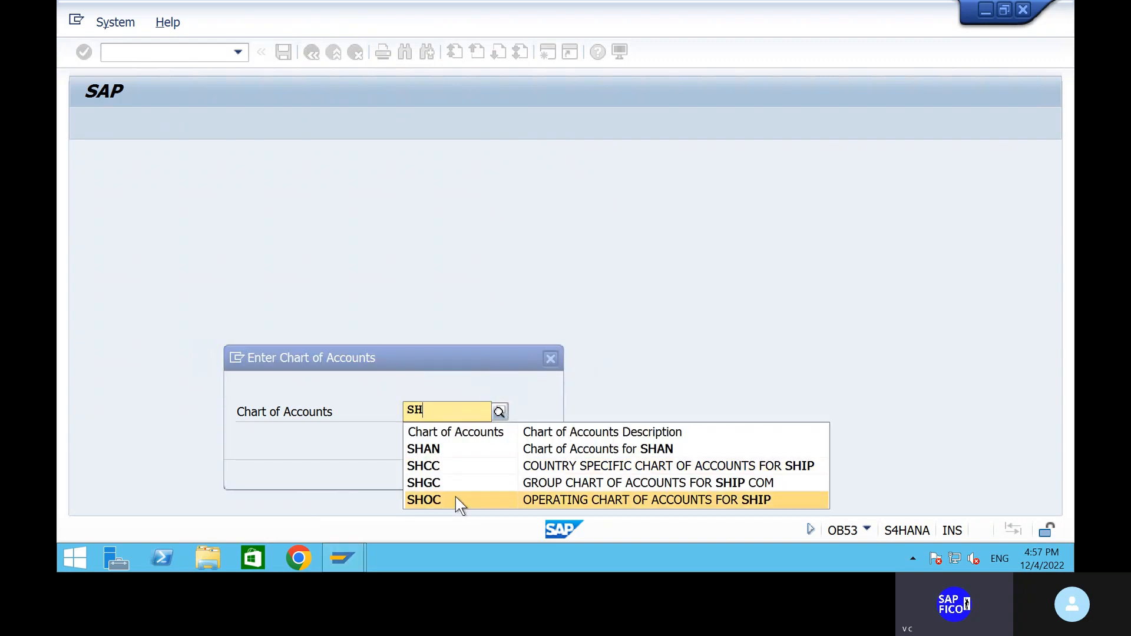
pyautogui.click(456, 499)
pyautogui.click(522, 473)
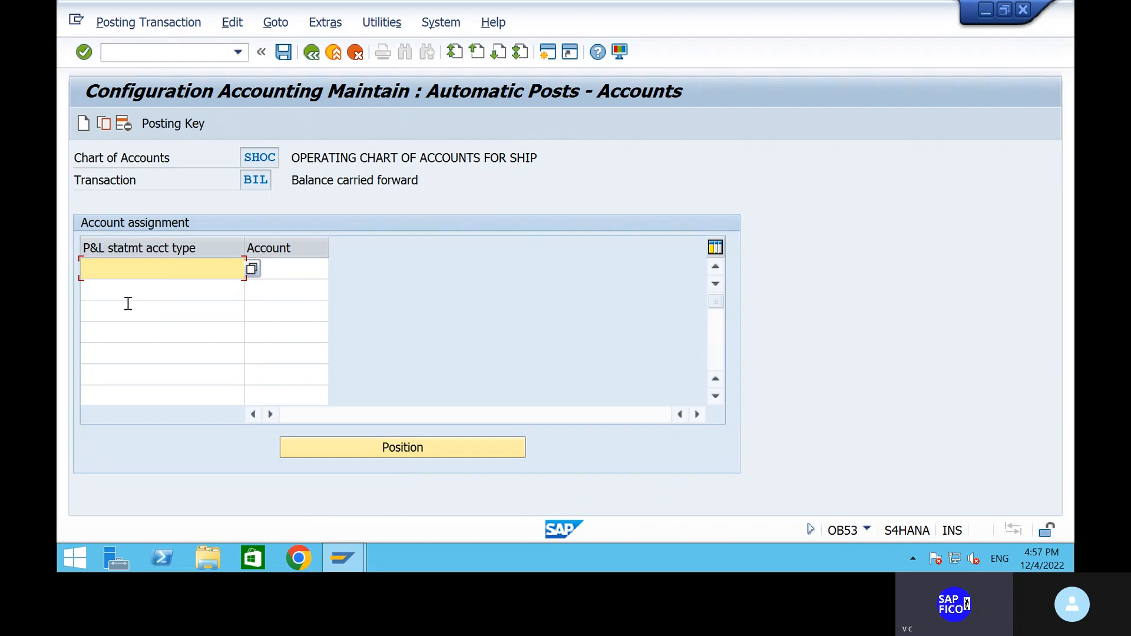
# Step: Assign account 100100 to P&L statement account type X for the balance carried forward and save the assignment
pyautogui.write('x')
pyautogui.click(295, 268)
pyautogui.write('100100')
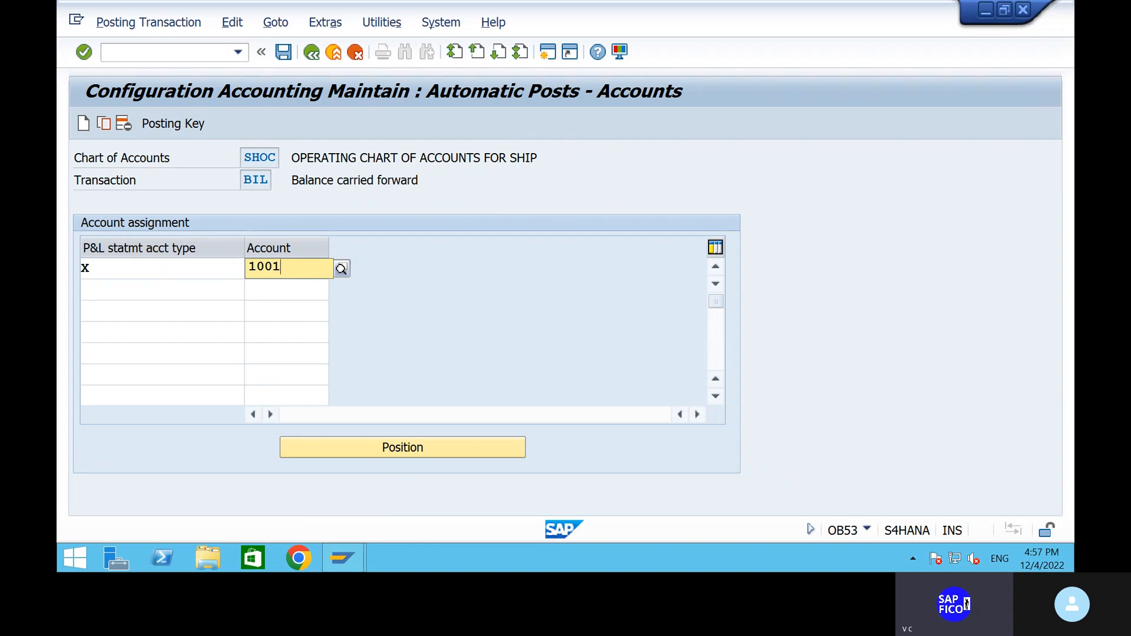
pyautogui.click(408, 251)
pyautogui.press('Return')
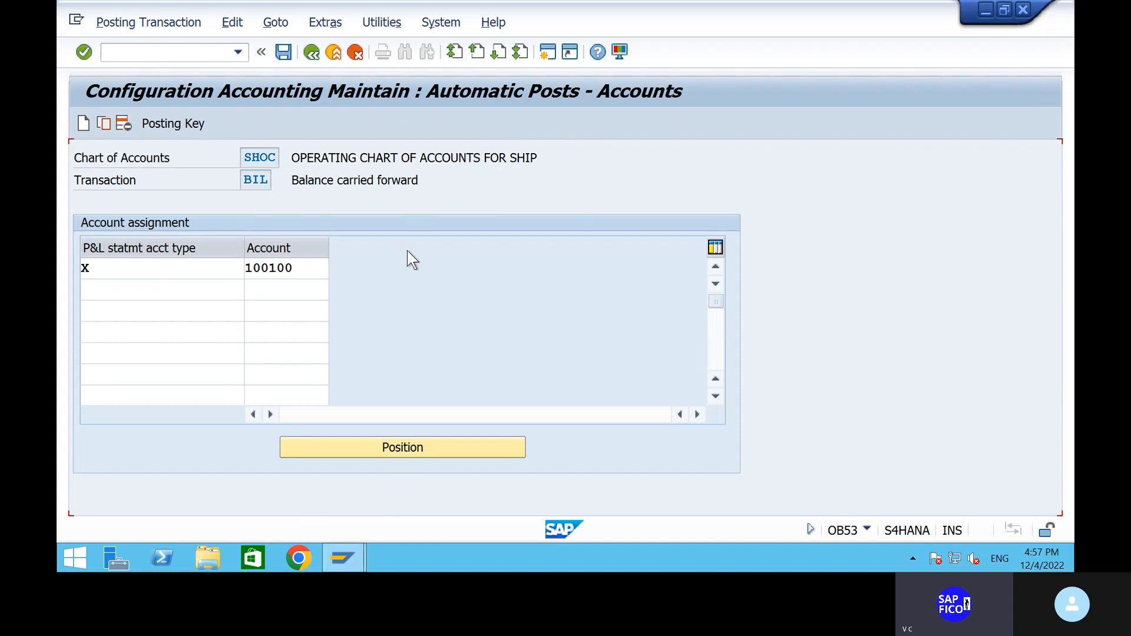
pyautogui.press('Return')
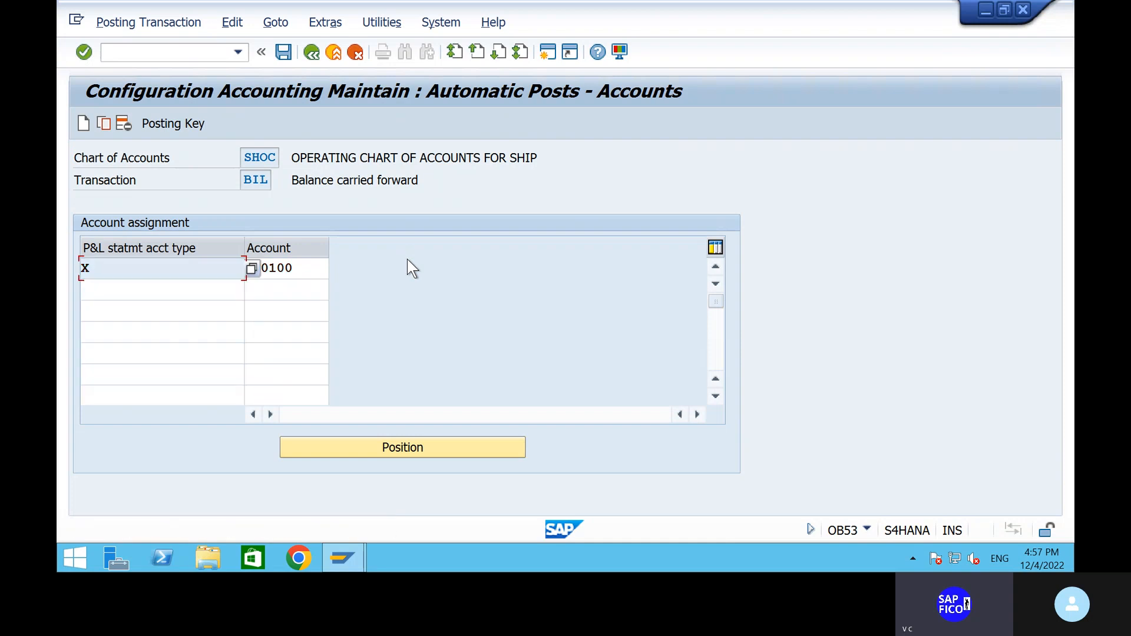
pyautogui.click(284, 52)
pyautogui.click(428, 343)
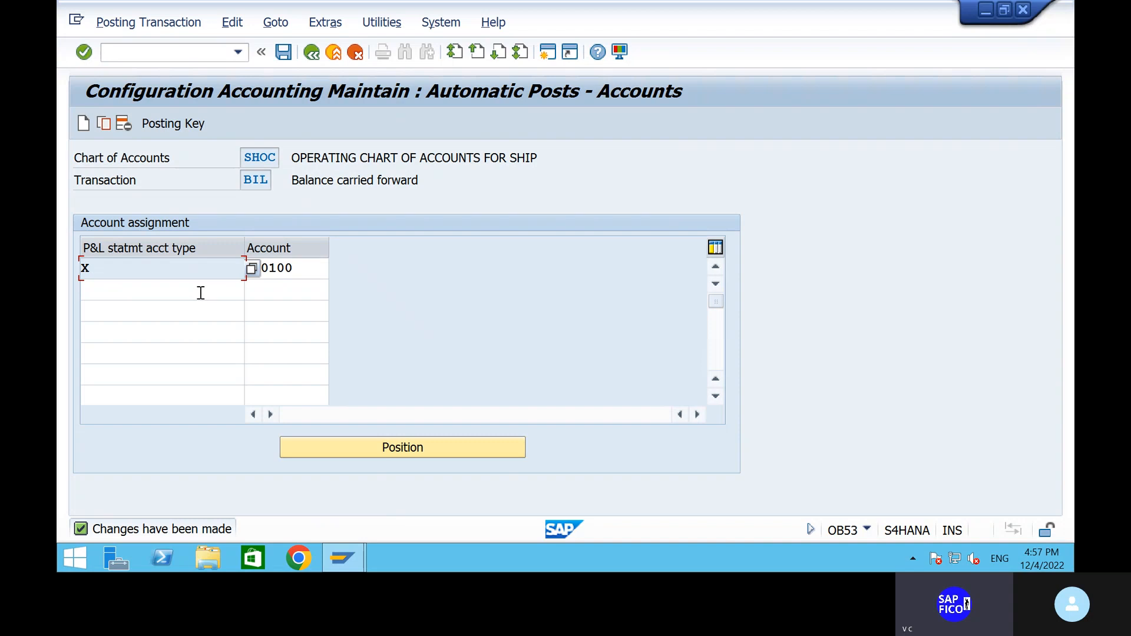
# Step: Leave the automatic posting accounts configuration with /n
pyautogui.click(248, 288)
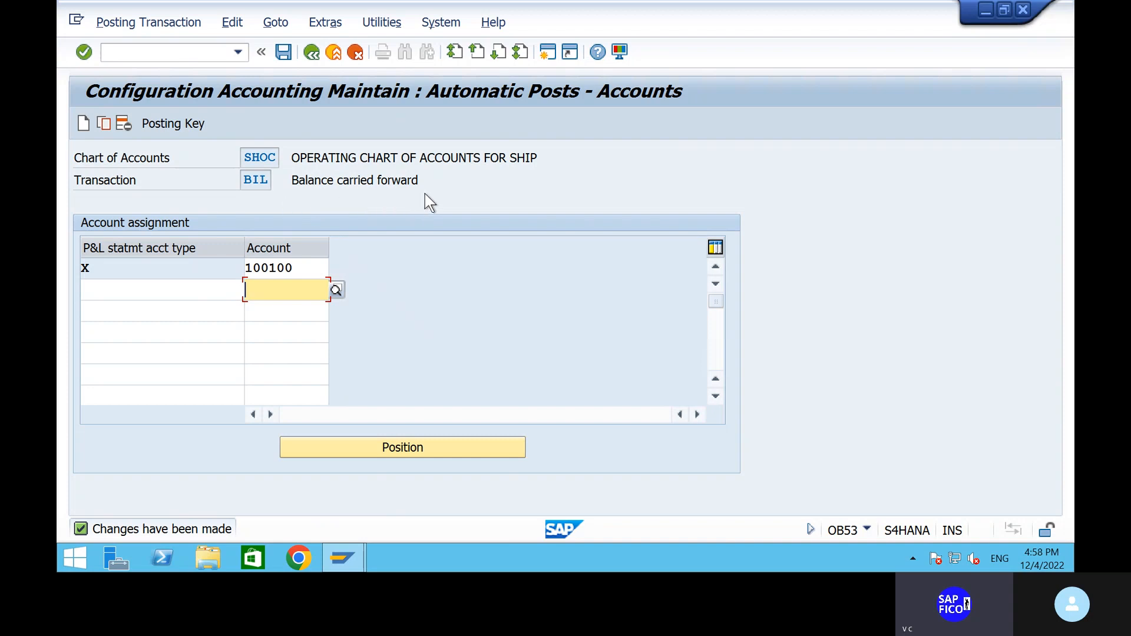
pyautogui.click(208, 57)
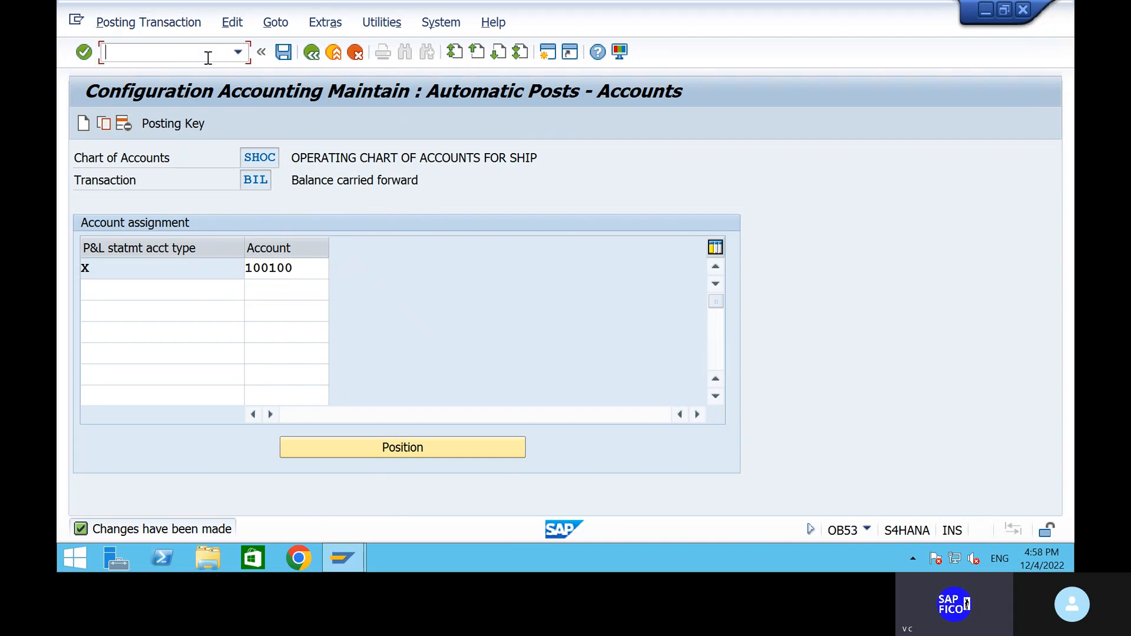
pyautogui.write('/N')
pyautogui.press('Return')
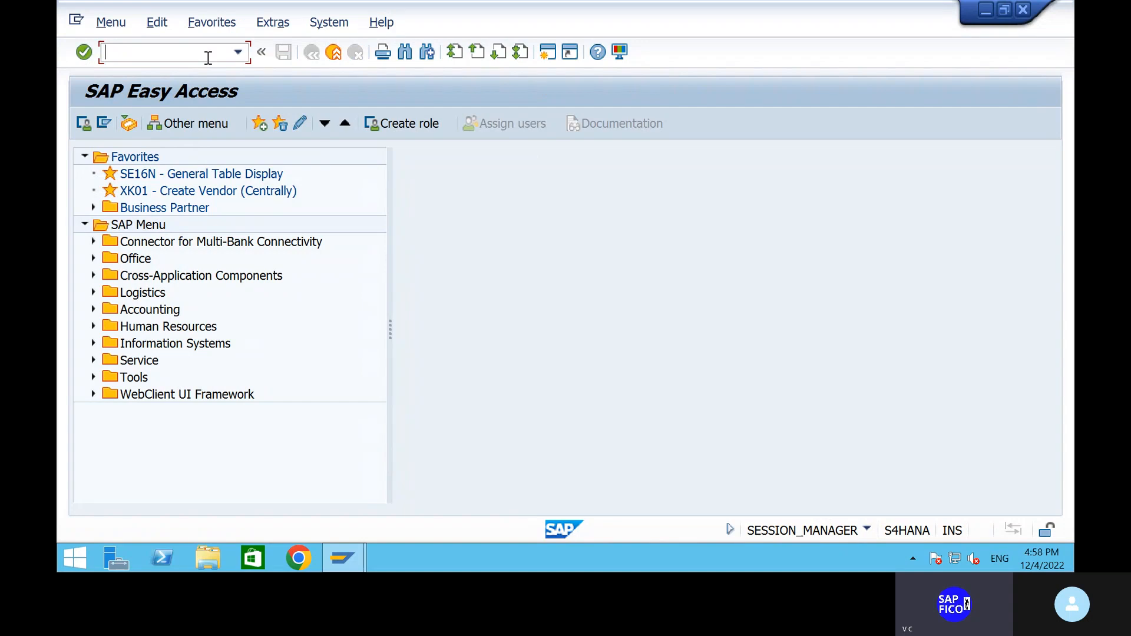
pyautogui.write('FS0')
pyautogui.press('BackSpace')
pyautogui.press('BackSpace')
pyautogui.press('BackSpace')
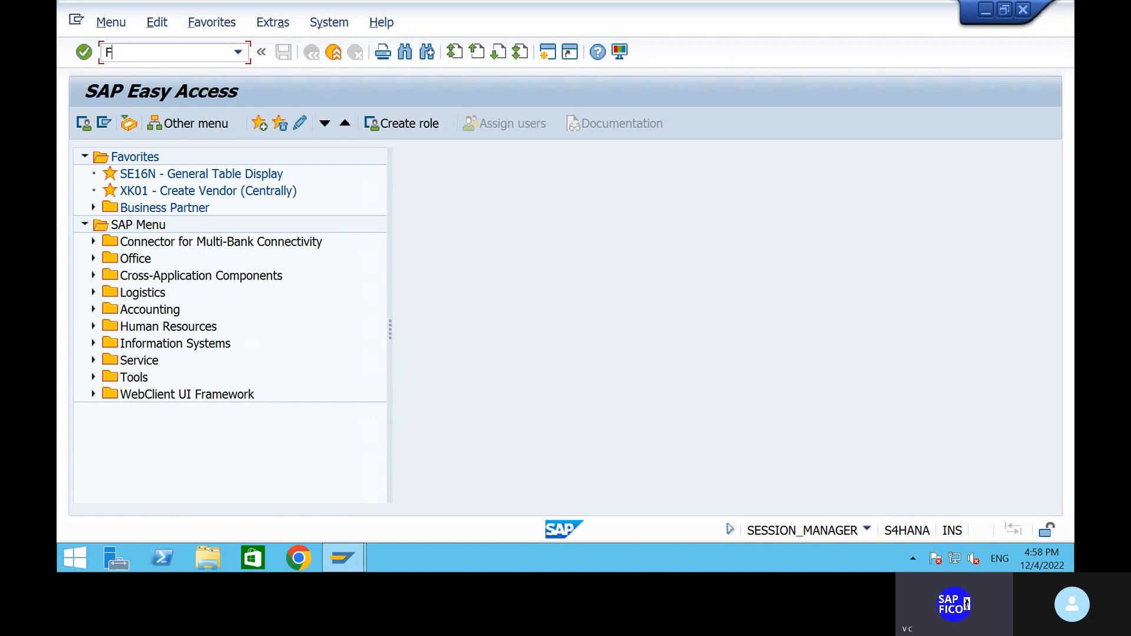